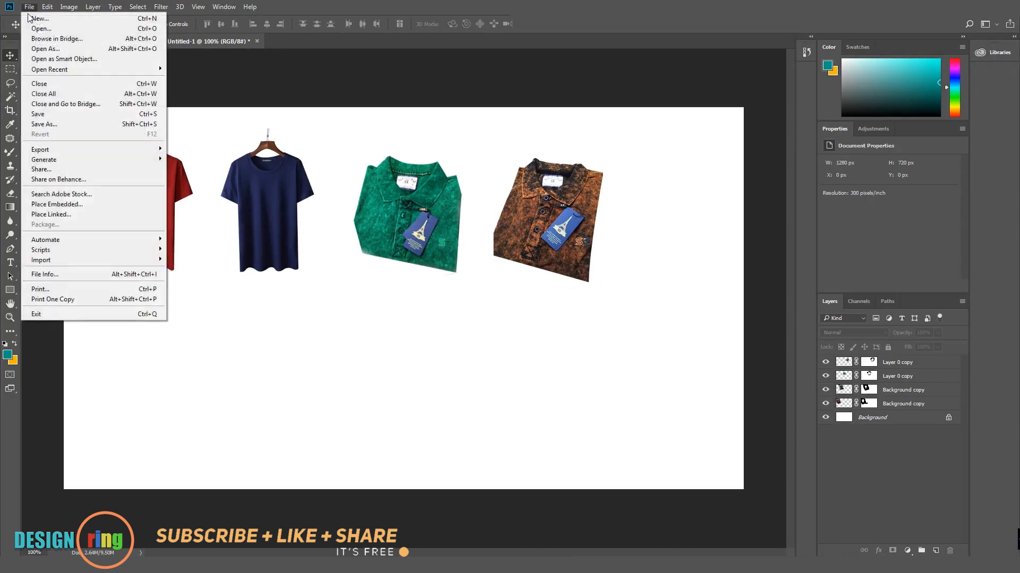
Create a new white RGB document measuring 1280 × 500 pixels at 300 pixels/inch.
left_click(32, 19)
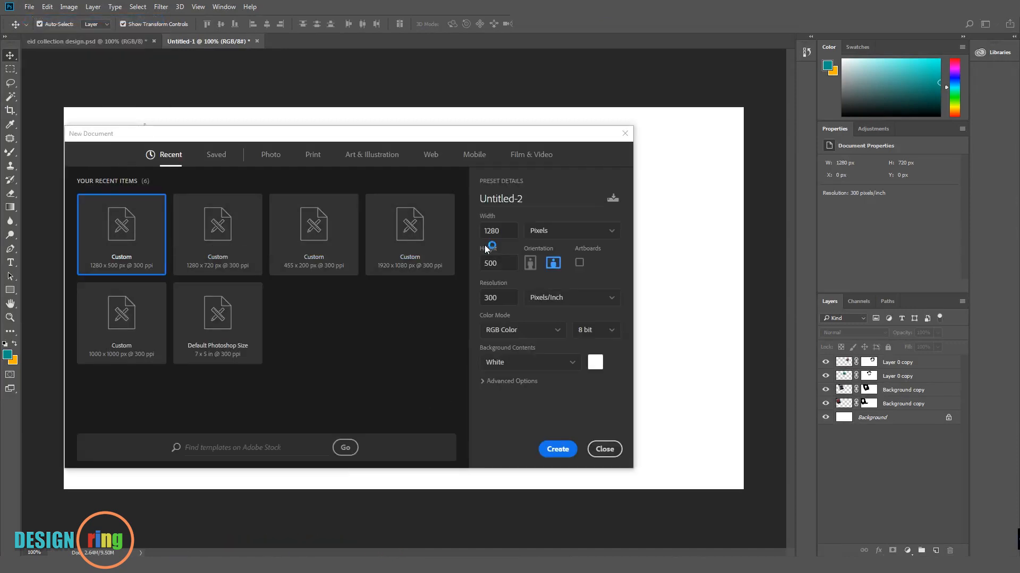
left_click(506, 263)
left_click(555, 450)
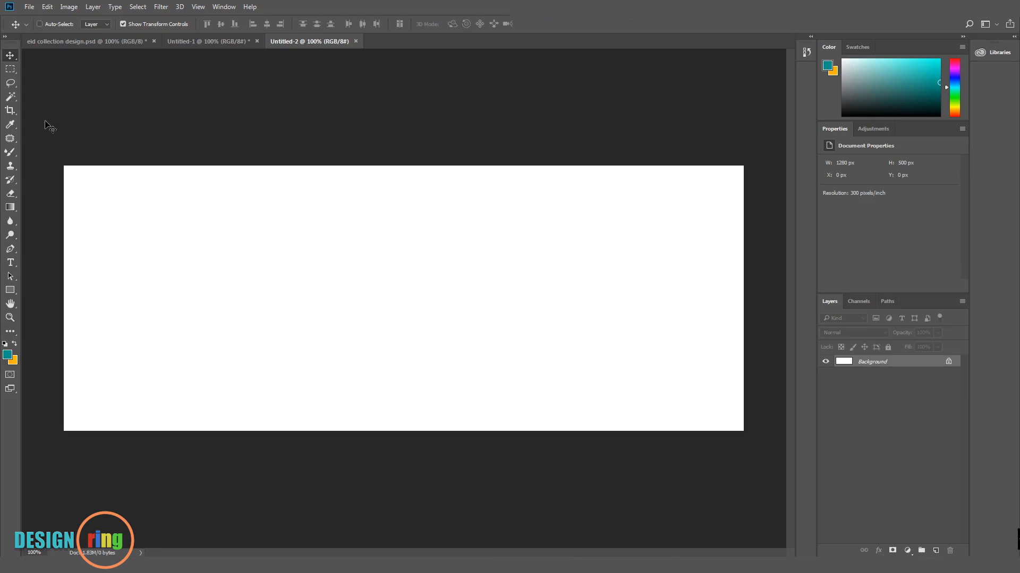
Show the rulers and place vertical guides at about 30%, 32% and 52% of the width plus a horizontal guide about 25% down.
key("ctrl+r")
left_click_drag(26, 176, 419, 148)
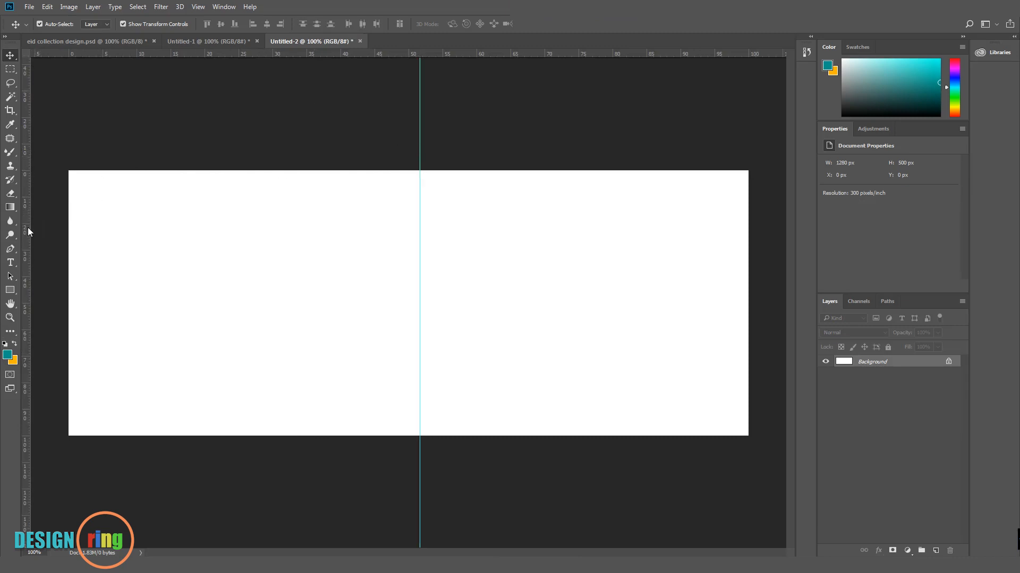
left_click_drag(27, 227, 274, 200)
left_click_drag(301, 54, 272, 239)
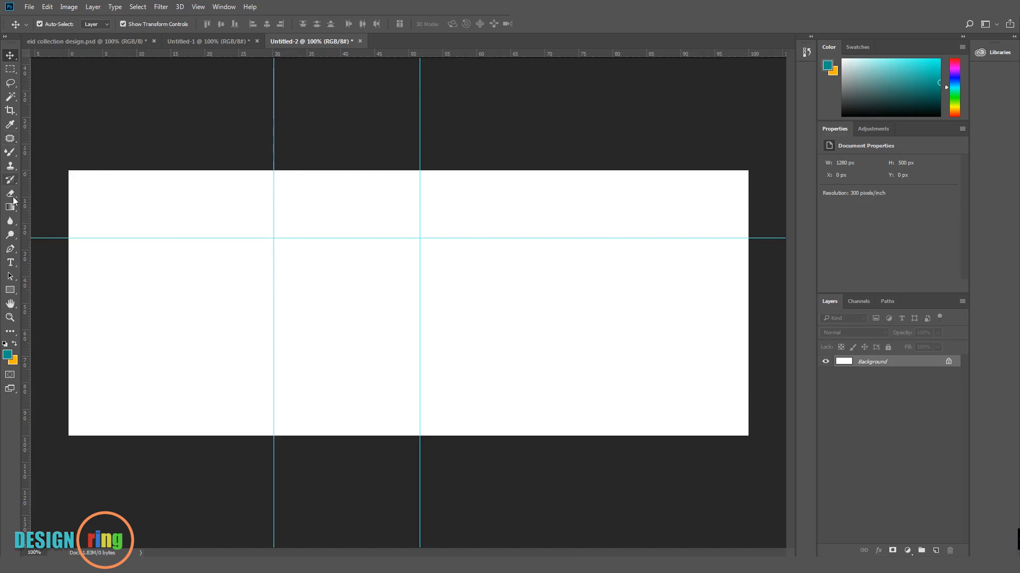
left_click(10, 249)
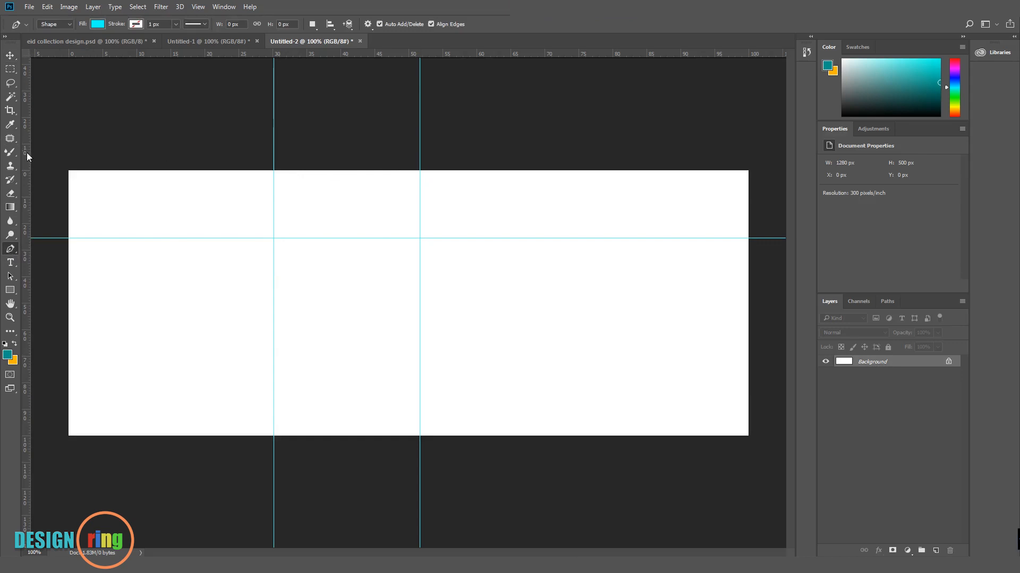
left_click_drag(24, 152, 290, 132)
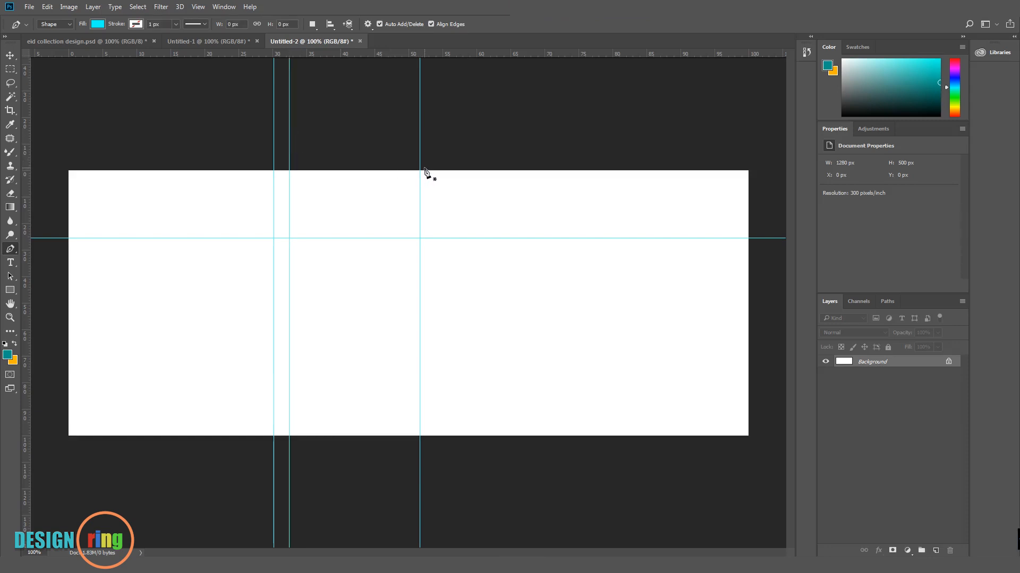
Draw a slanted four-sided Pen shape, about 917 × 520 px, covering the canvas from the 52% and 30% guides to its right edge.
left_click(425, 168)
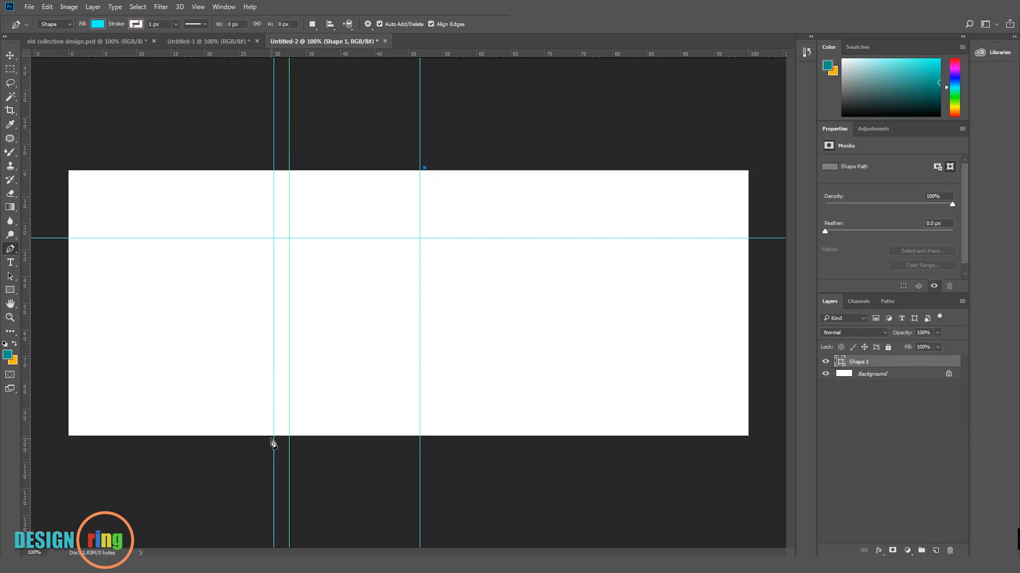
left_click(274, 437)
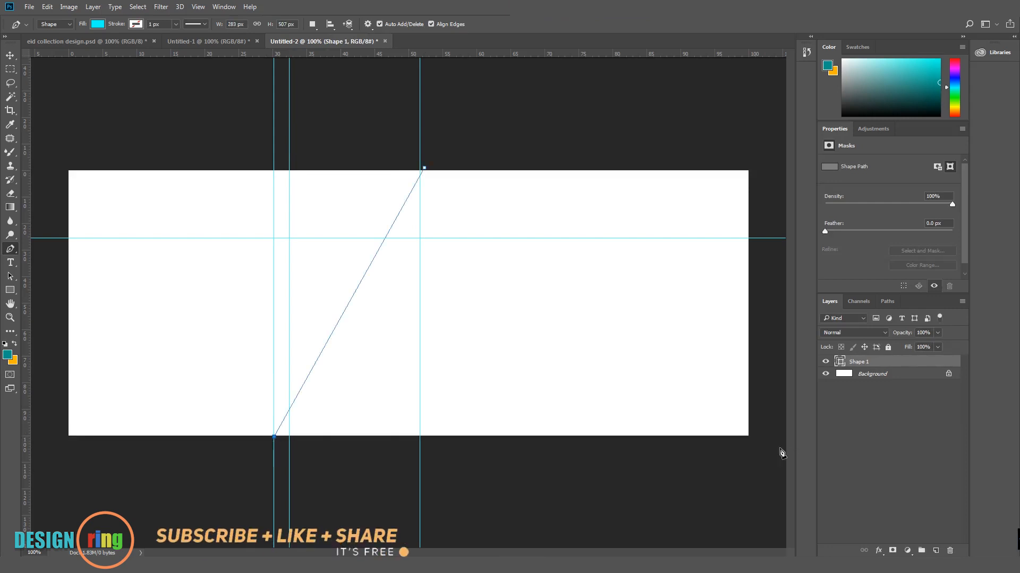
left_click(761, 440)
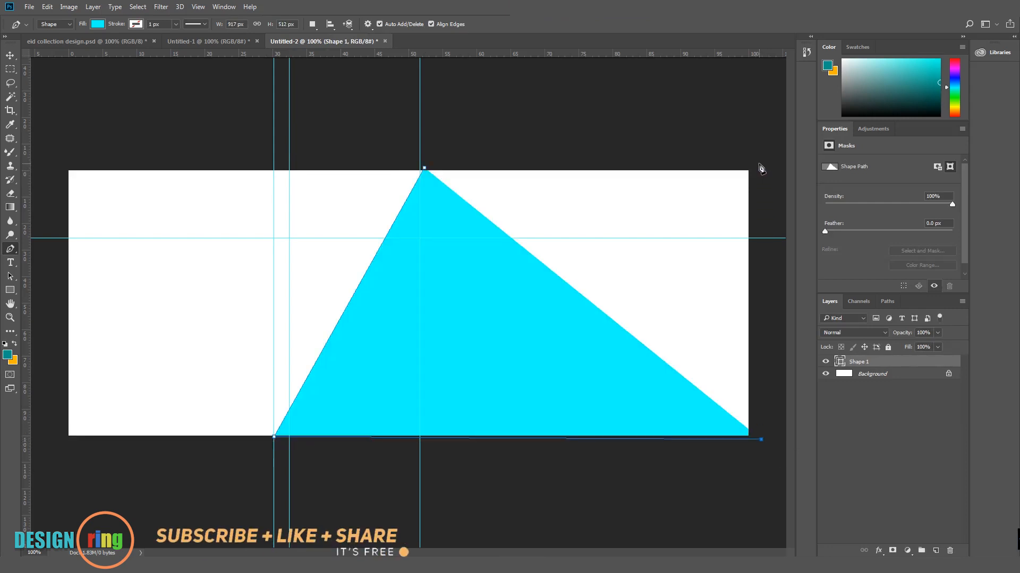
left_click(759, 164)
left_click(428, 169)
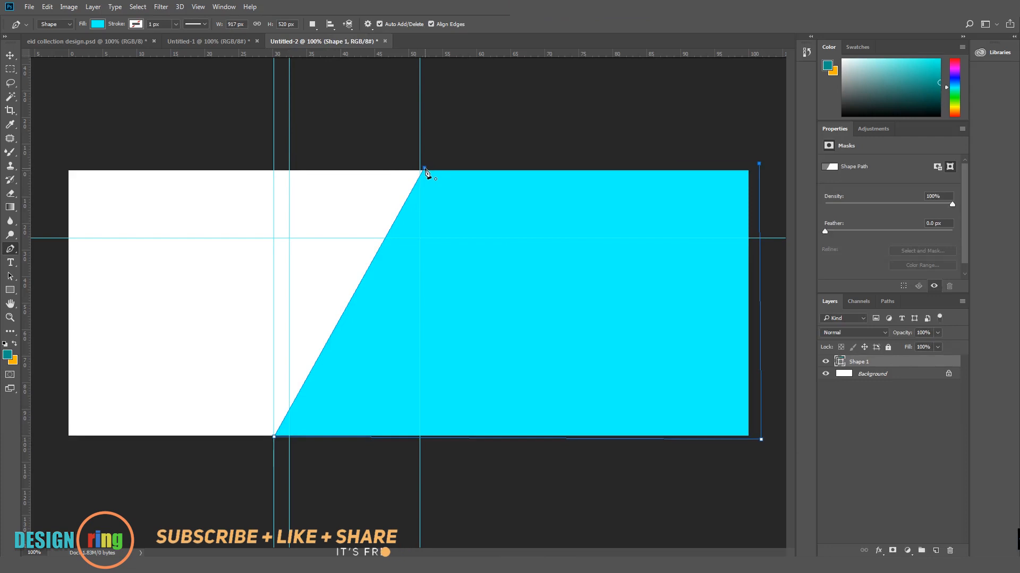
Fill the slanted four-sided shape with dark teal and deselect it.
left_click(100, 24)
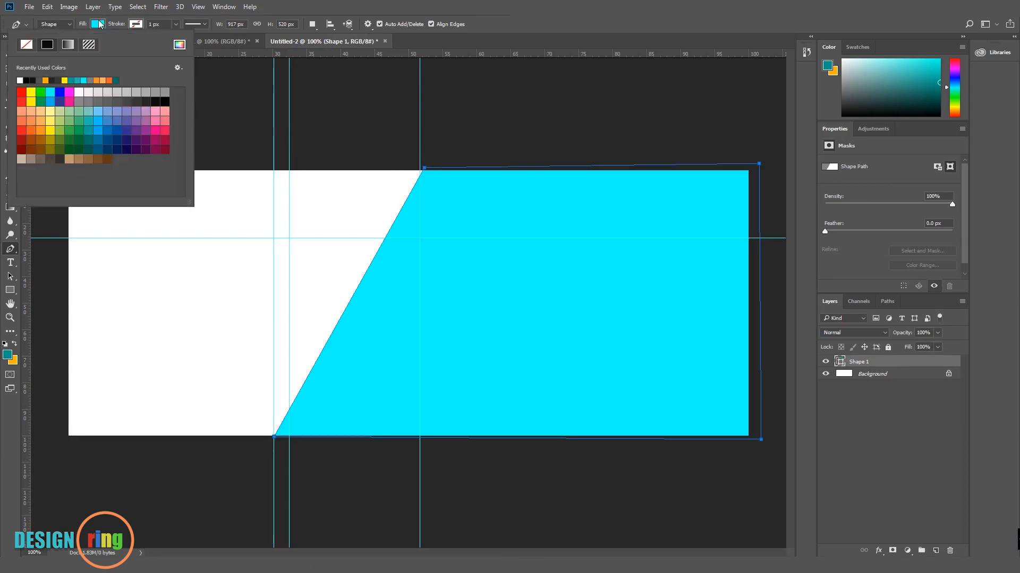
left_click(90, 120)
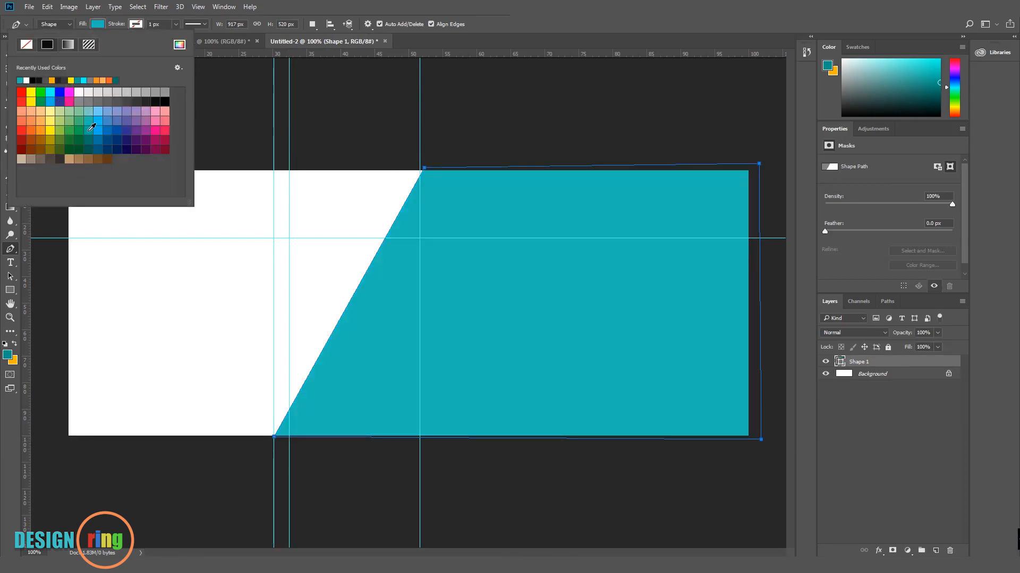
left_click(88, 130)
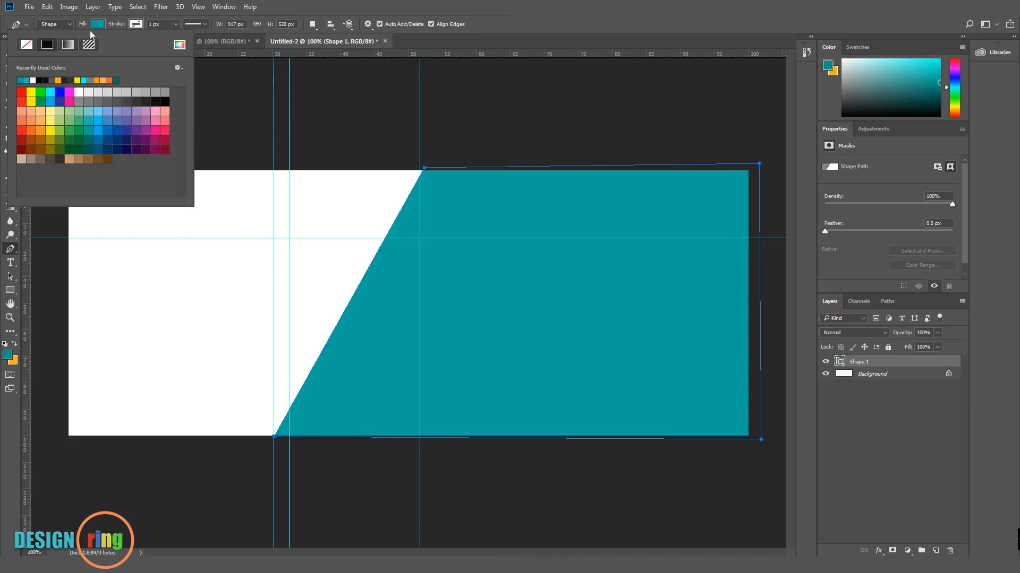
left_click(98, 24)
left_click(10, 55)
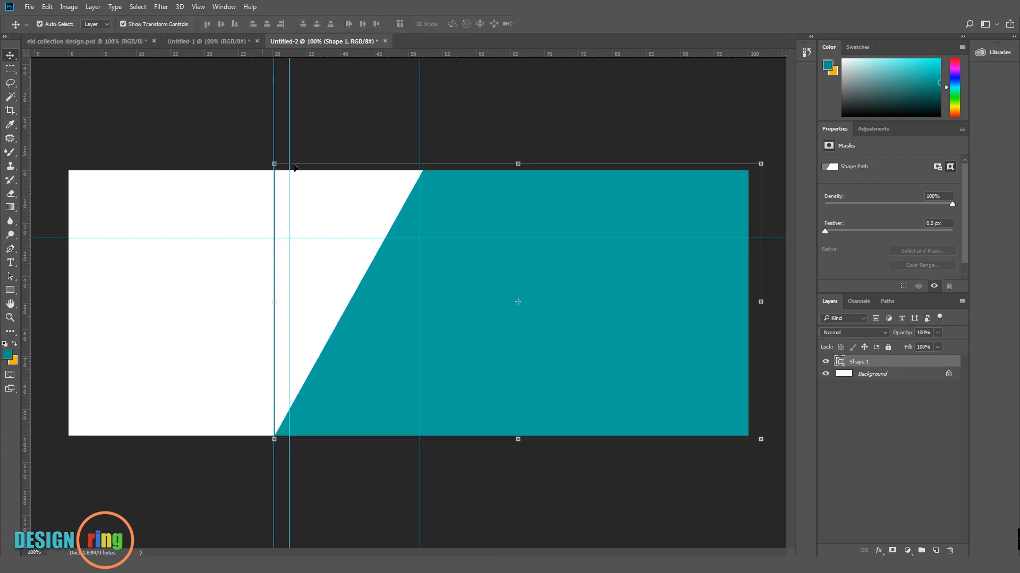
left_click(360, 132)
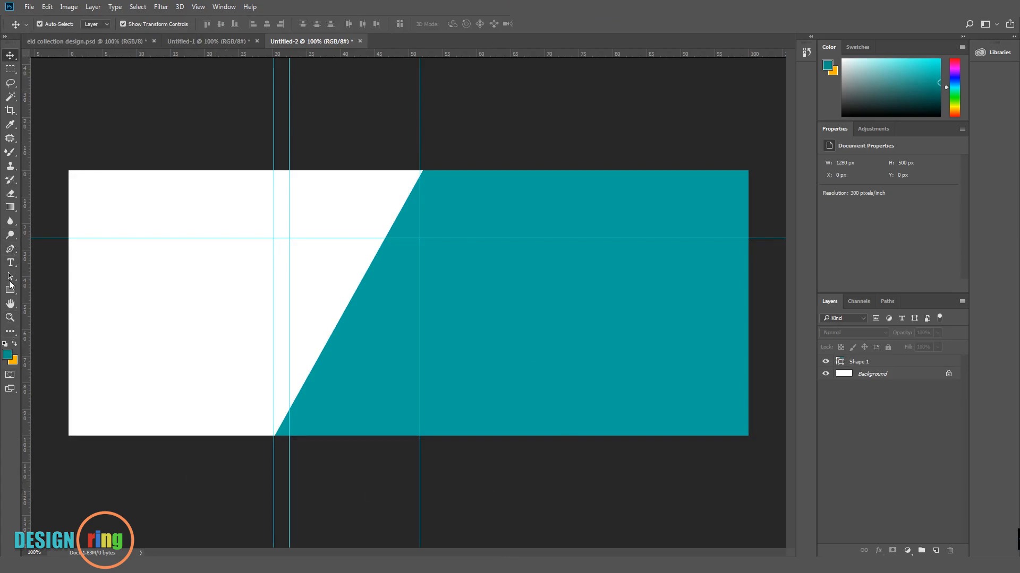
Draw a Pen triangle, about 261 × 136 px, from the 32% guide at the canvas top to the teal edge at the horizontal guide.
left_click(10, 248)
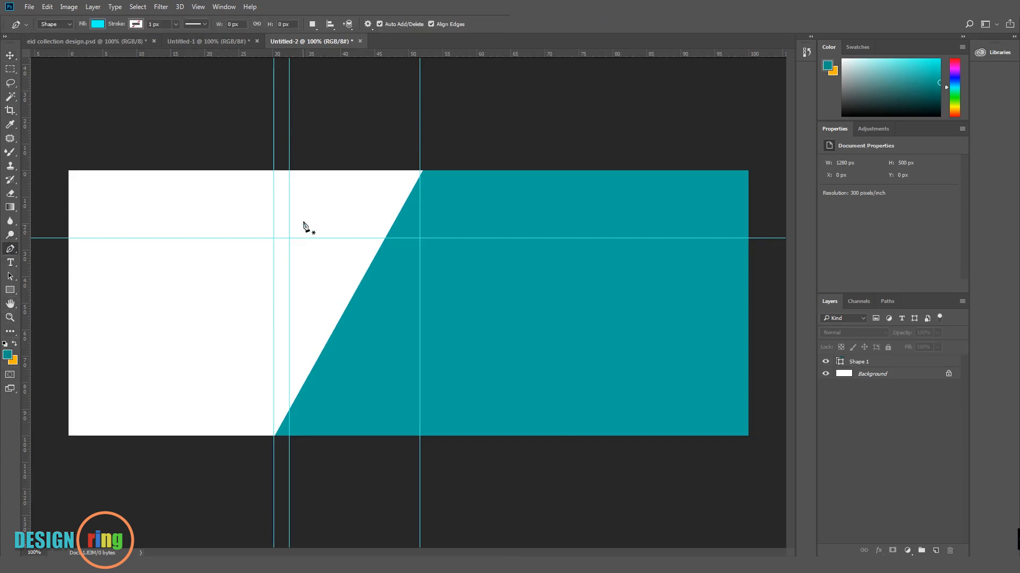
left_click(289, 169)
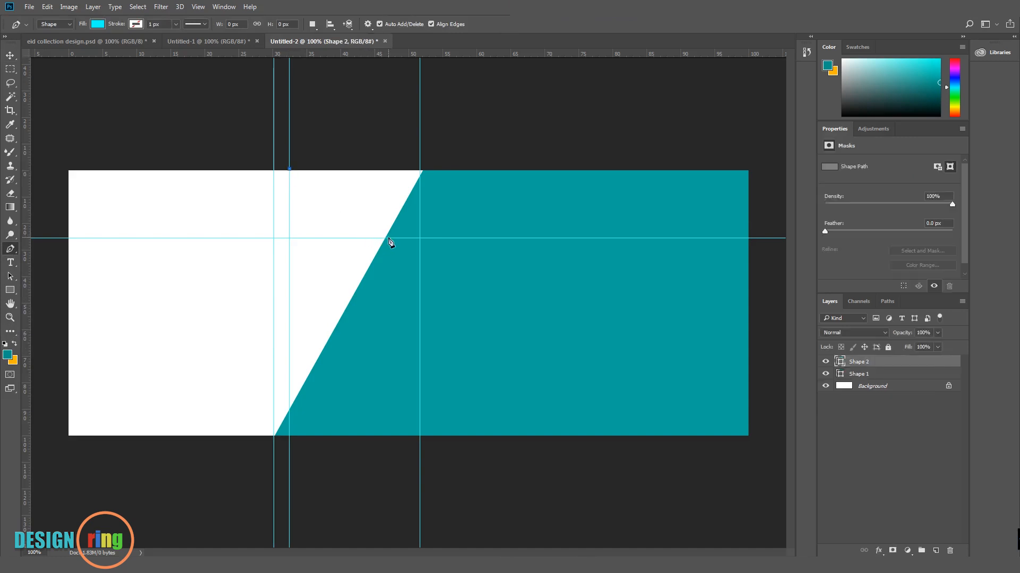
left_click(385, 239)
left_click(290, 169)
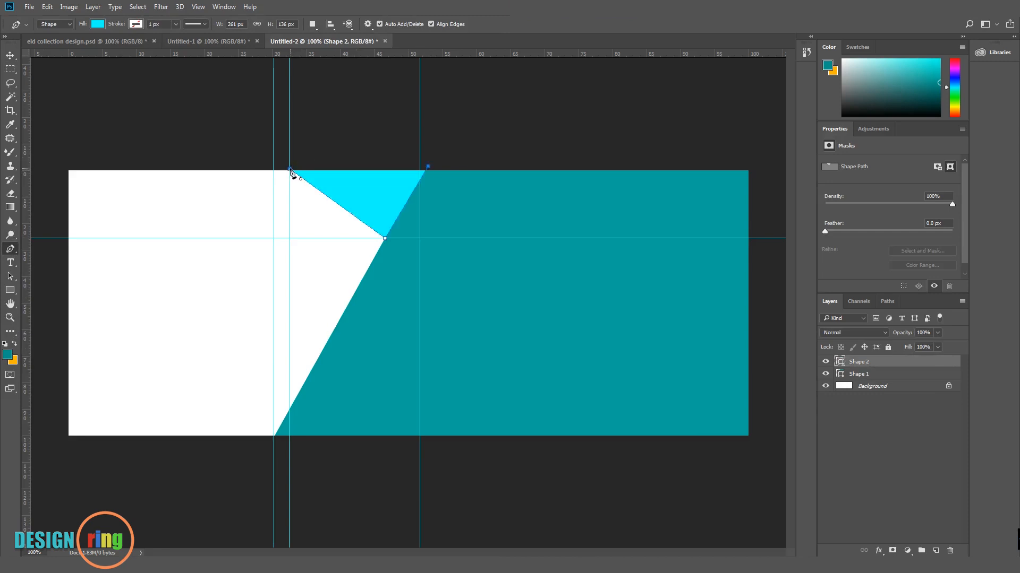
Fill the triangle at the canvas top with orange and deselect it.
left_click(97, 25)
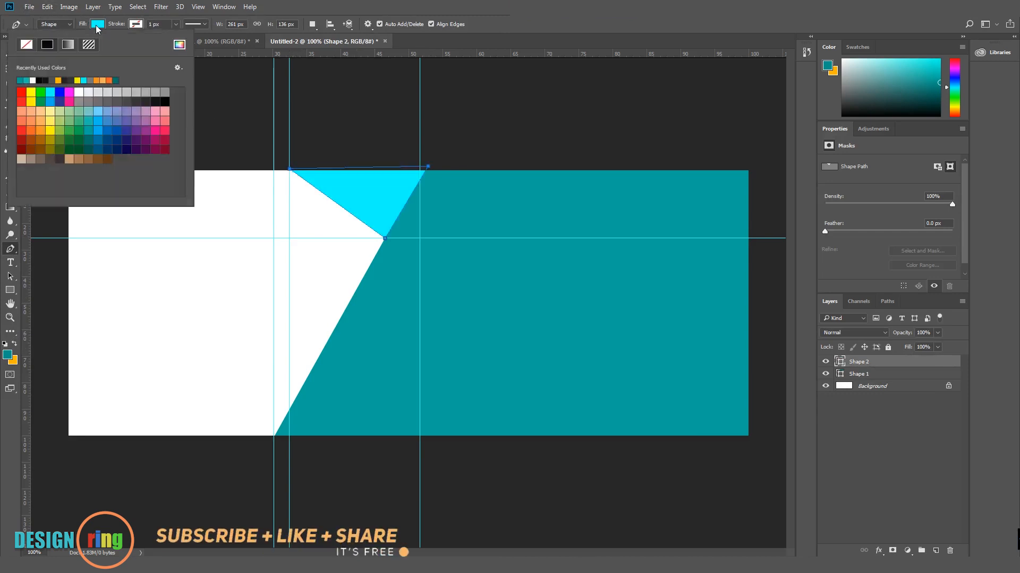
left_click(58, 80)
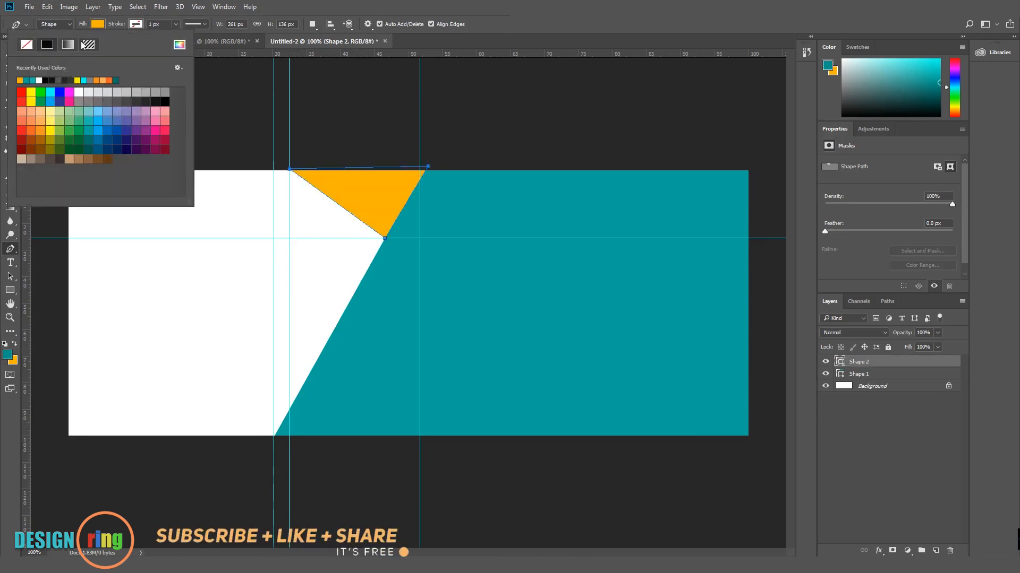
left_click(96, 23)
key("v")
left_click(189, 153)
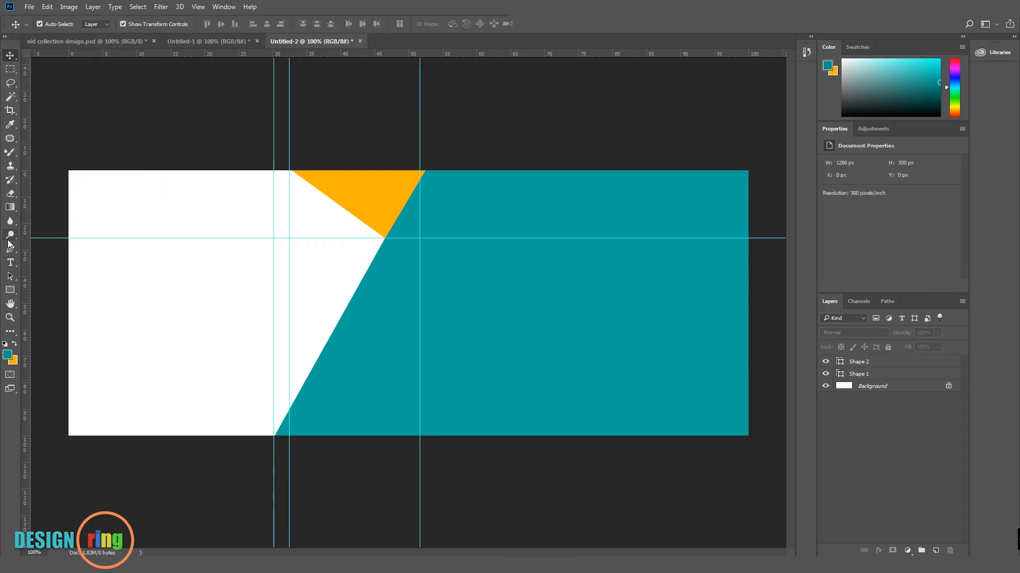
Draw a slightly larger Pen triangle, about 270 × 152 px, over the orange one, starting from the same upper-left corner.
left_click(10, 249)
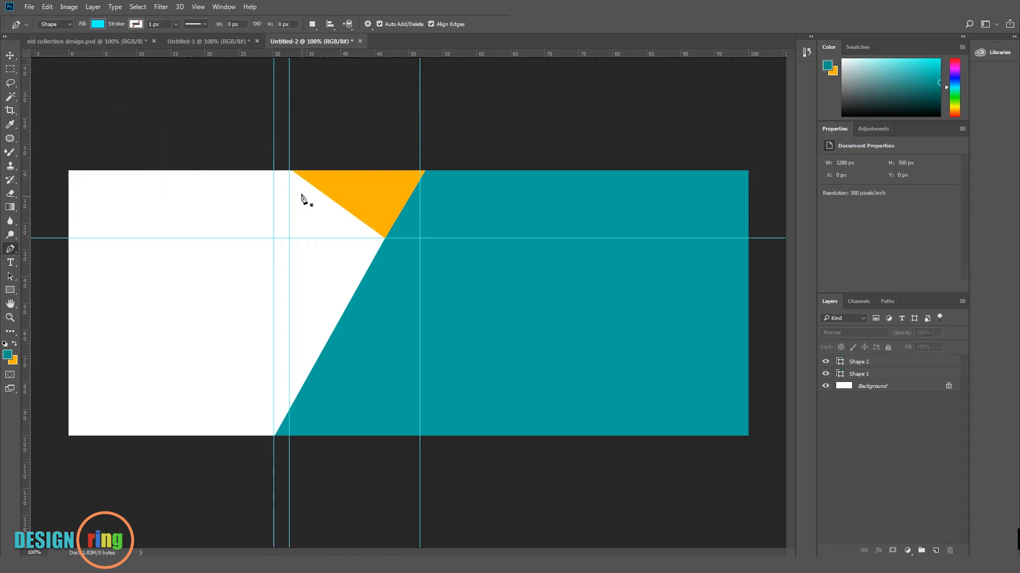
left_click(290, 169)
left_click(383, 247)
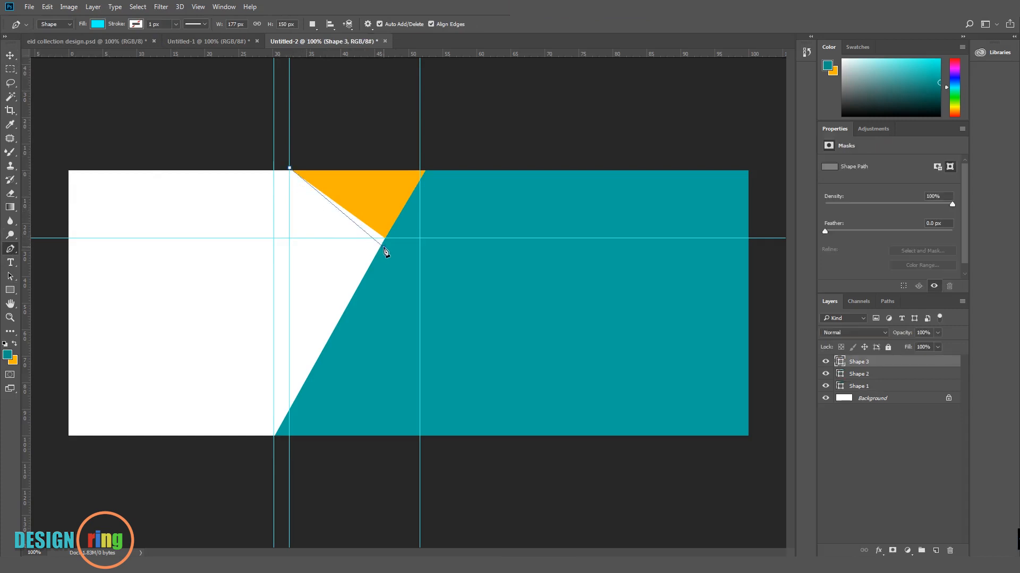
left_click(291, 169)
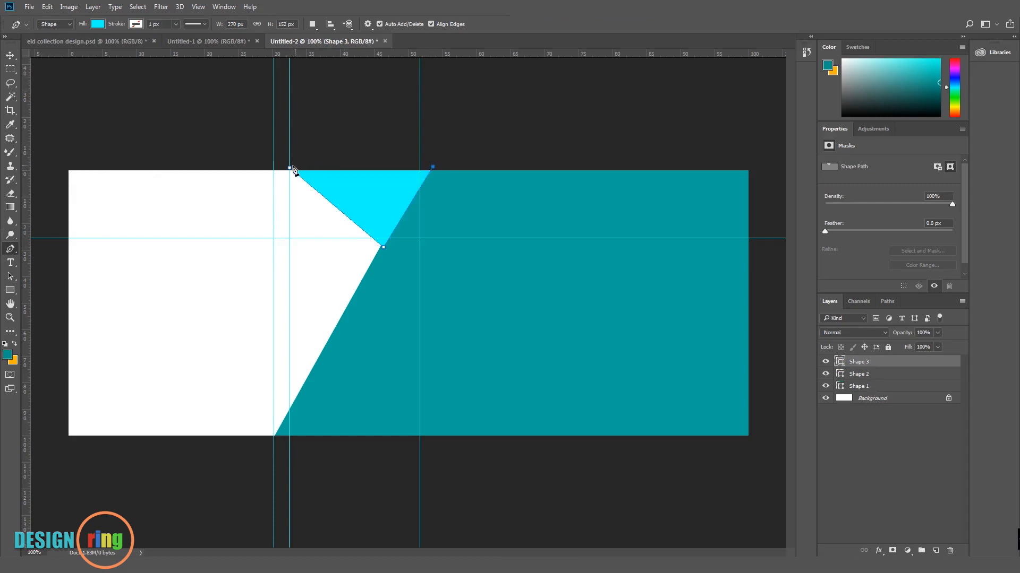
Fill the larger triangle with dark gray.
left_click(97, 25)
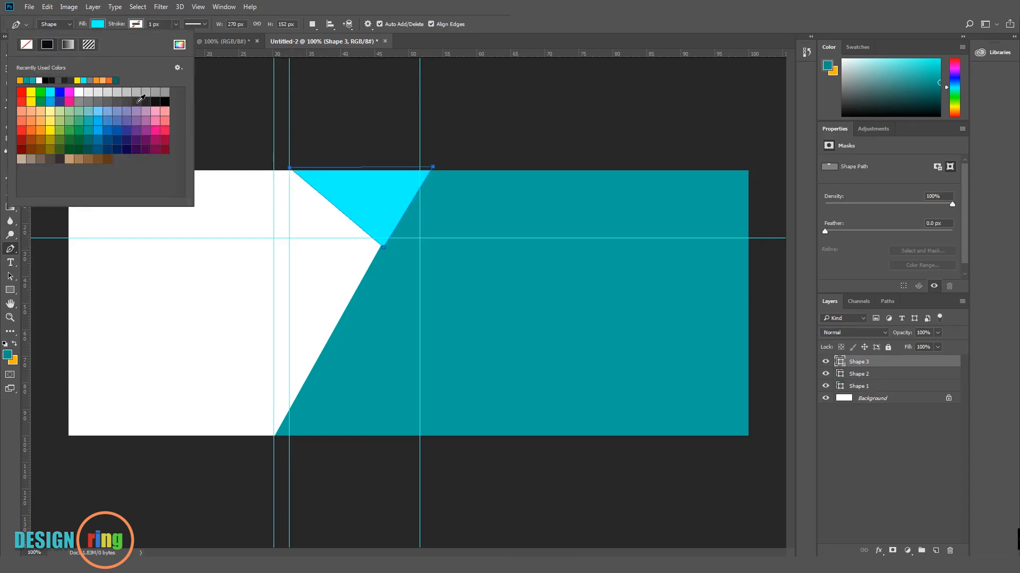
left_click(139, 101)
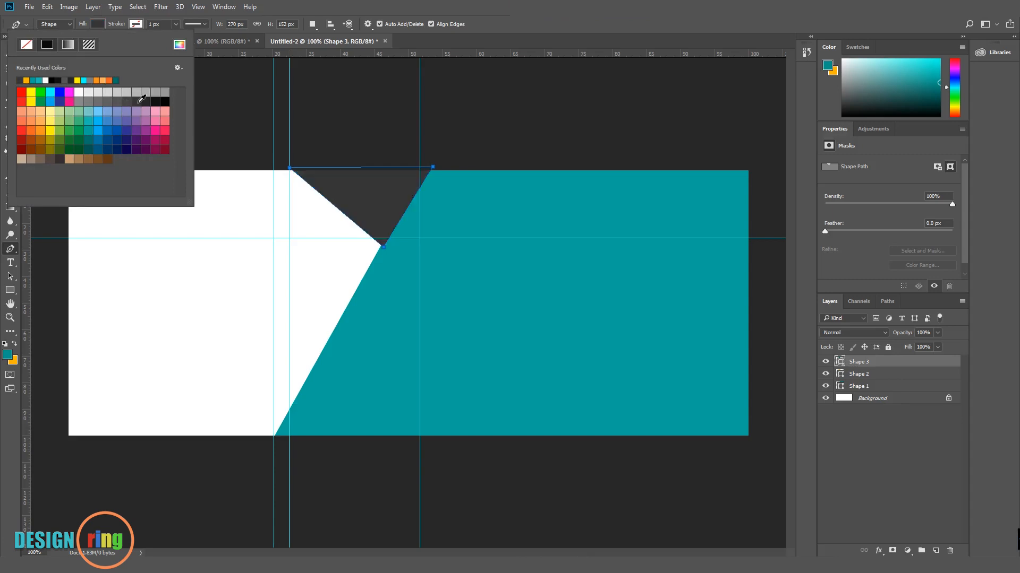
left_click(98, 29)
left_click(16, 56)
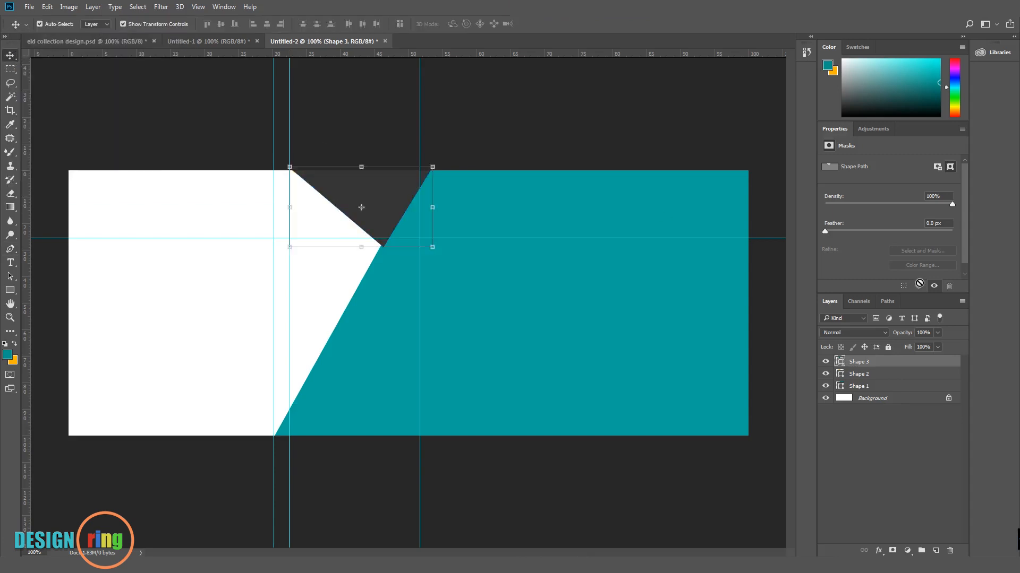
Move the dark gray triangle's layer below the orange one, reduce its fill to 24% as a shadow, and deselect it.
left_click_drag(890, 368, 888, 381)
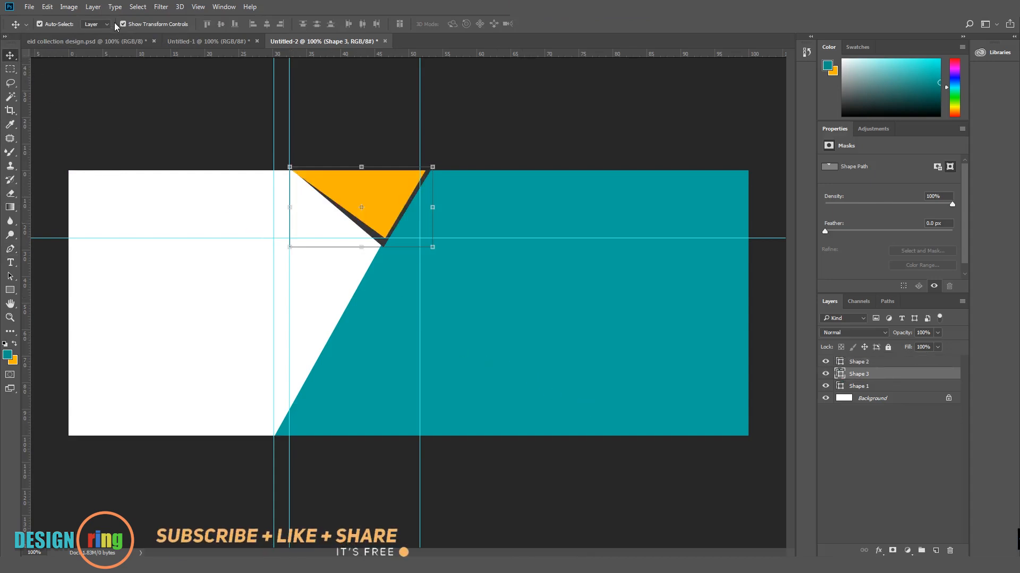
left_click(936, 347)
left_click(903, 359)
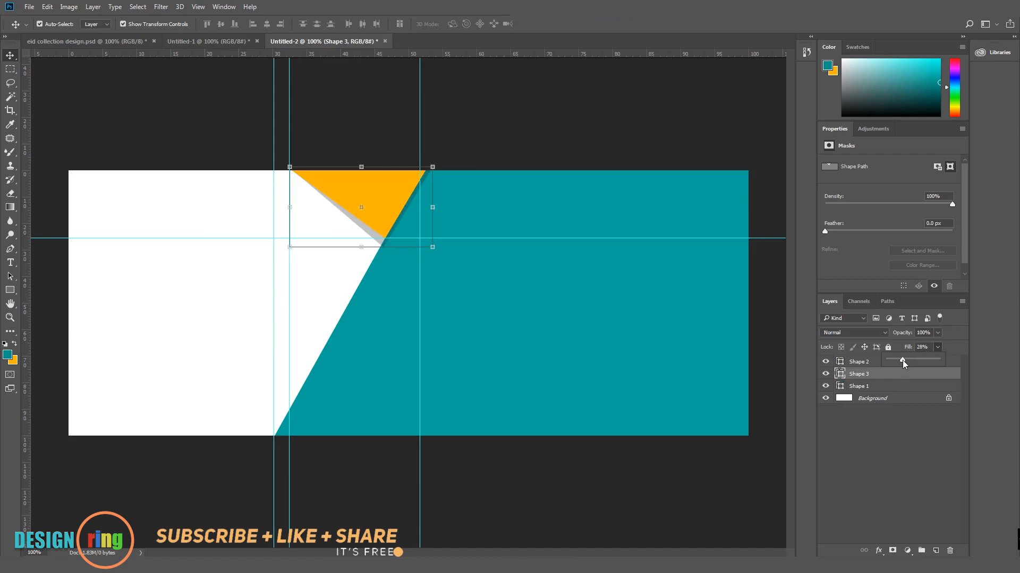
left_click_drag(903, 360, 901, 359)
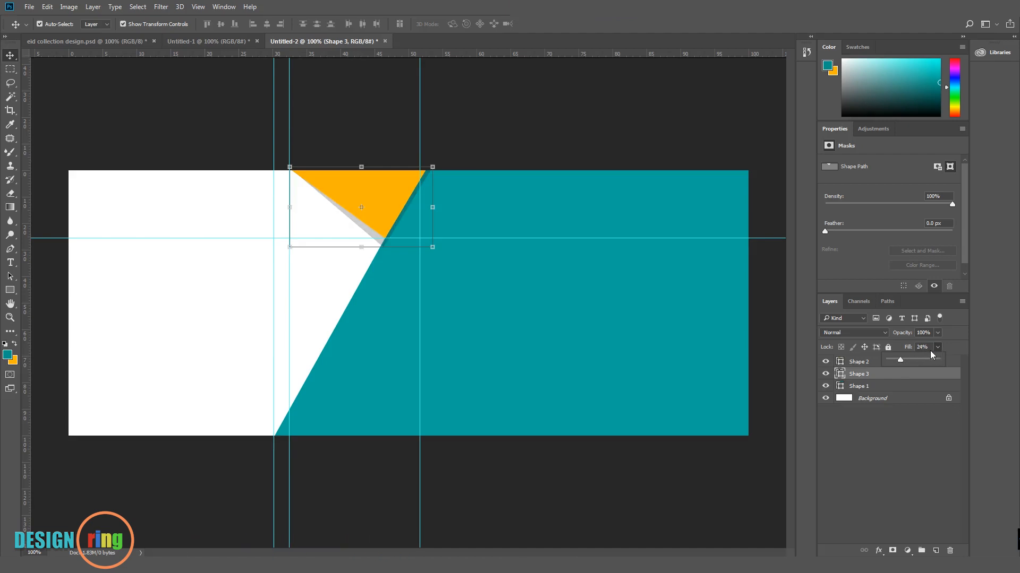
left_click(924, 347)
left_click(903, 412)
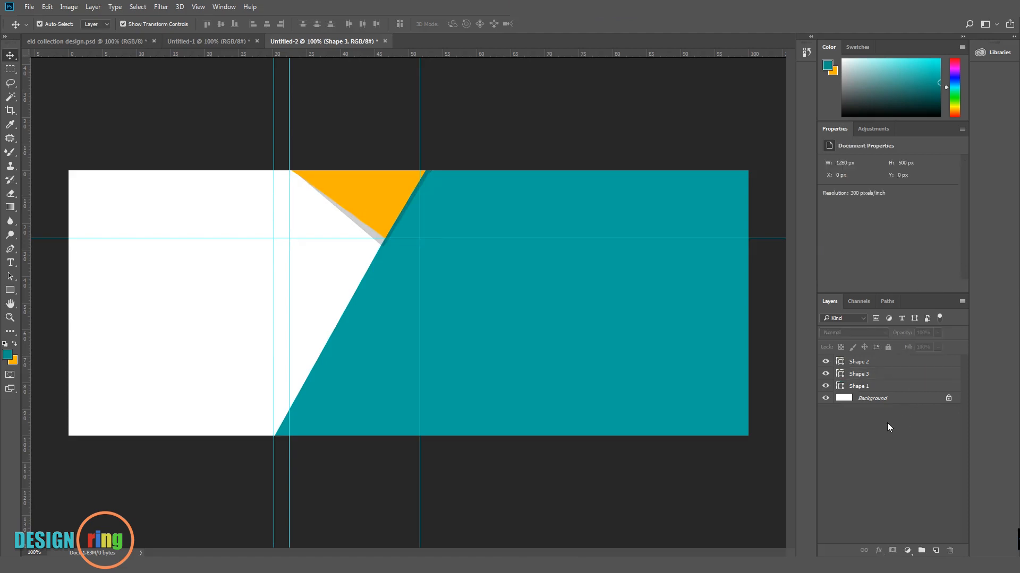
Bring the teal Shape 1 layer to the top of the layer stack and deselect it.
left_click(447, 306)
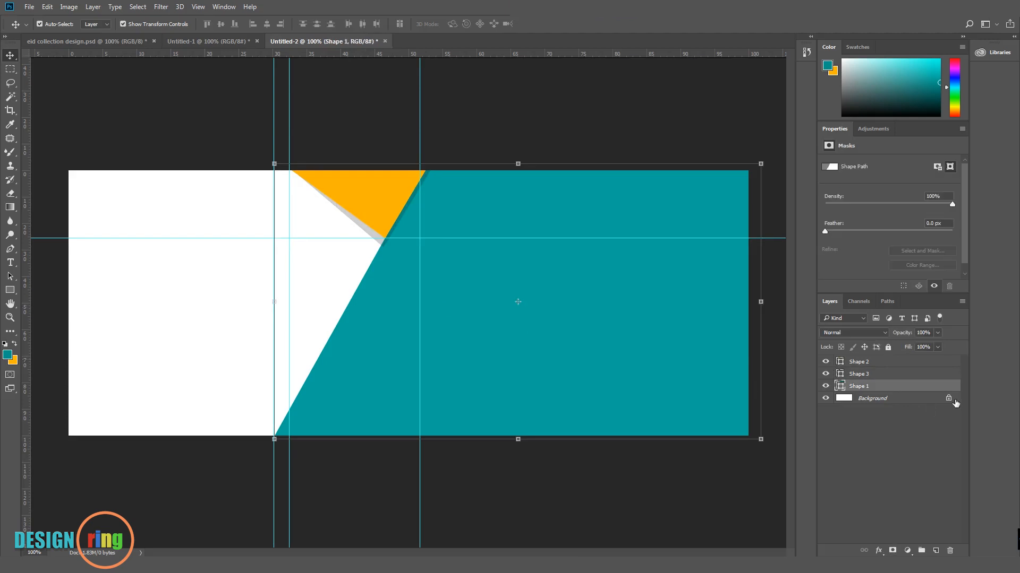
left_click_drag(921, 390, 910, 363)
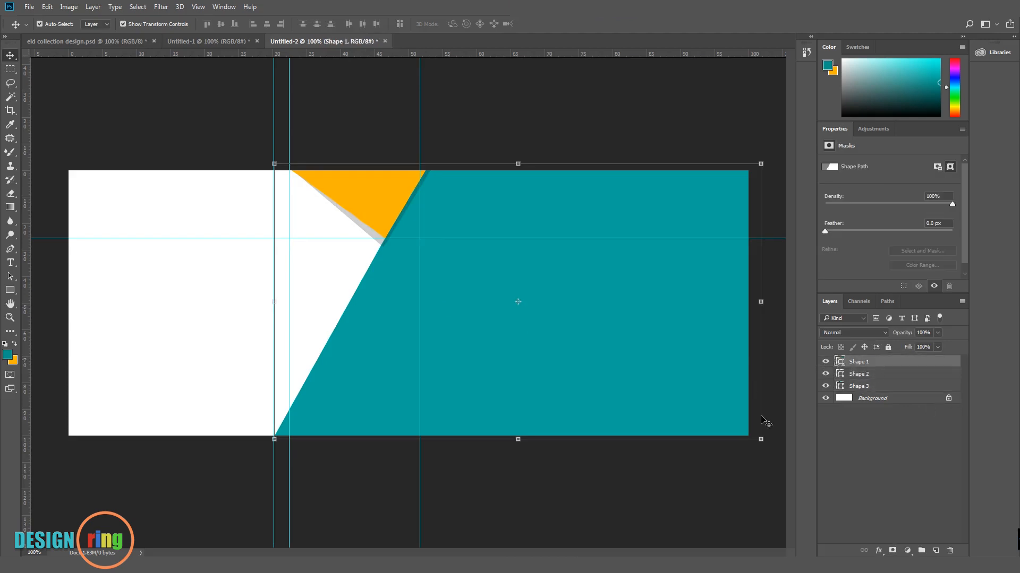
left_click(639, 492)
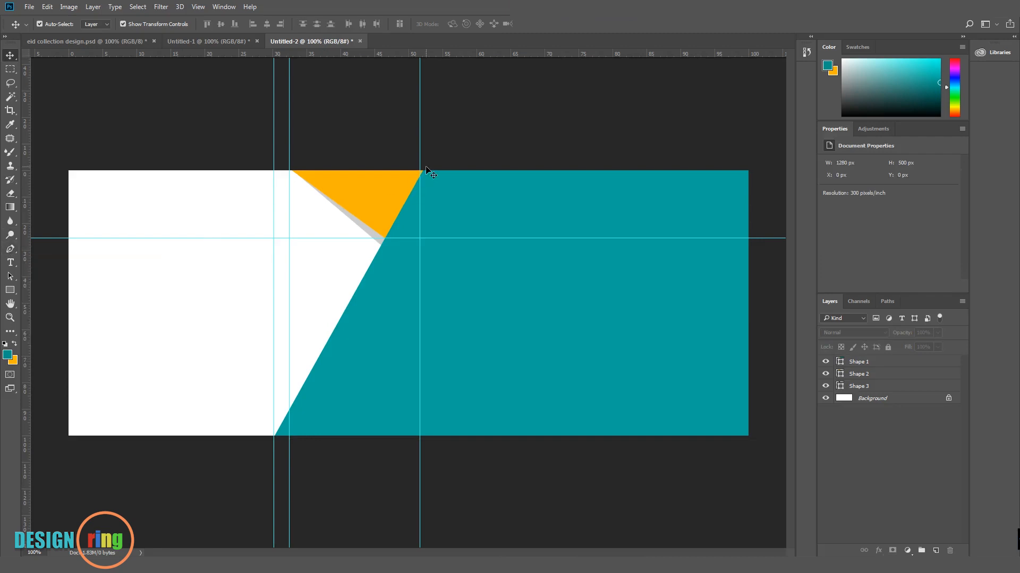
Draw a narrow Pen triangle, about 324 × 510 px, over the teal shape's slanted edge, extending slightly left at the banner's bottom edge.
left_click(10, 249)
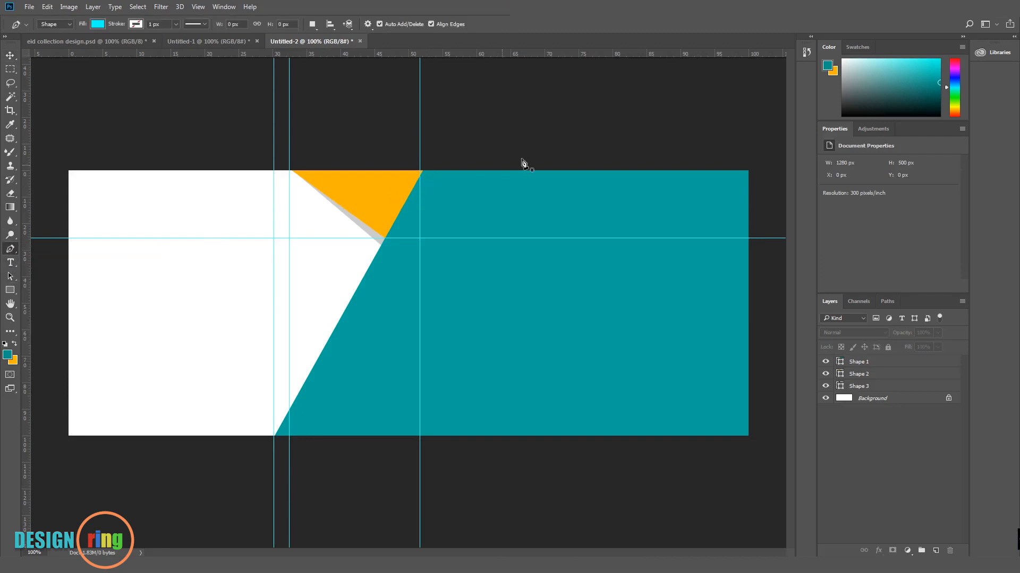
left_click(425, 170)
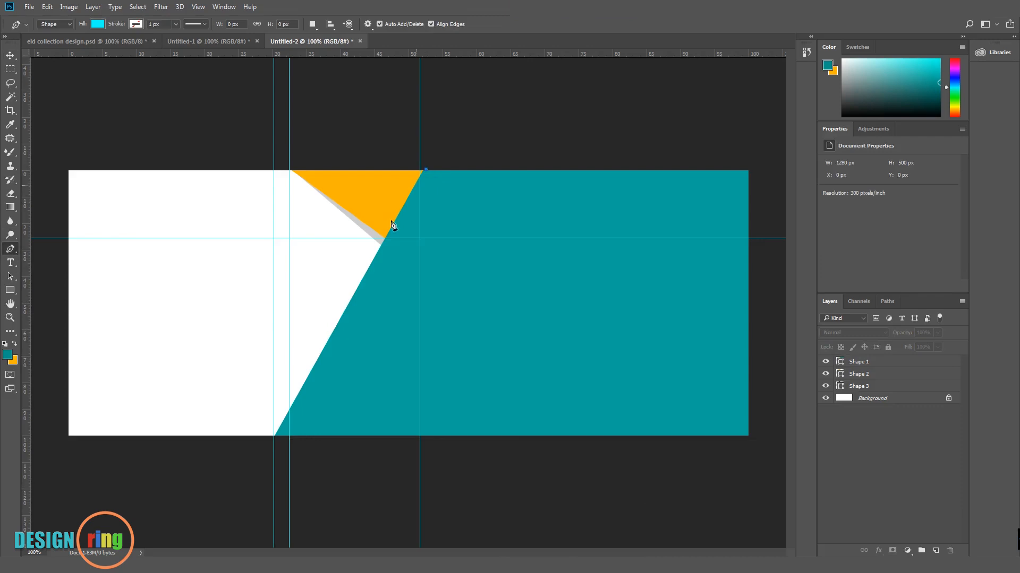
left_click(254, 437)
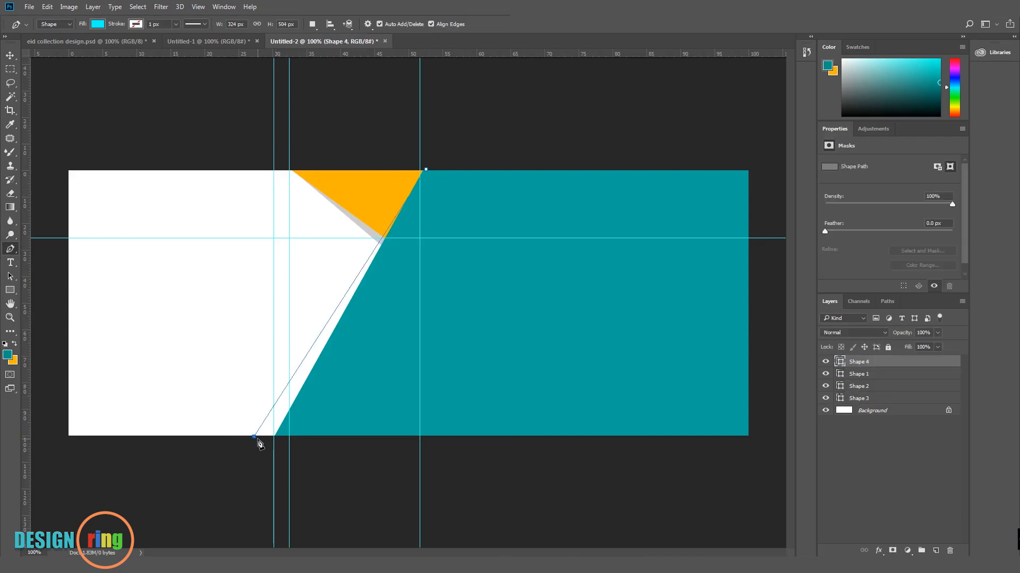
left_click(330, 439)
left_click(425, 169)
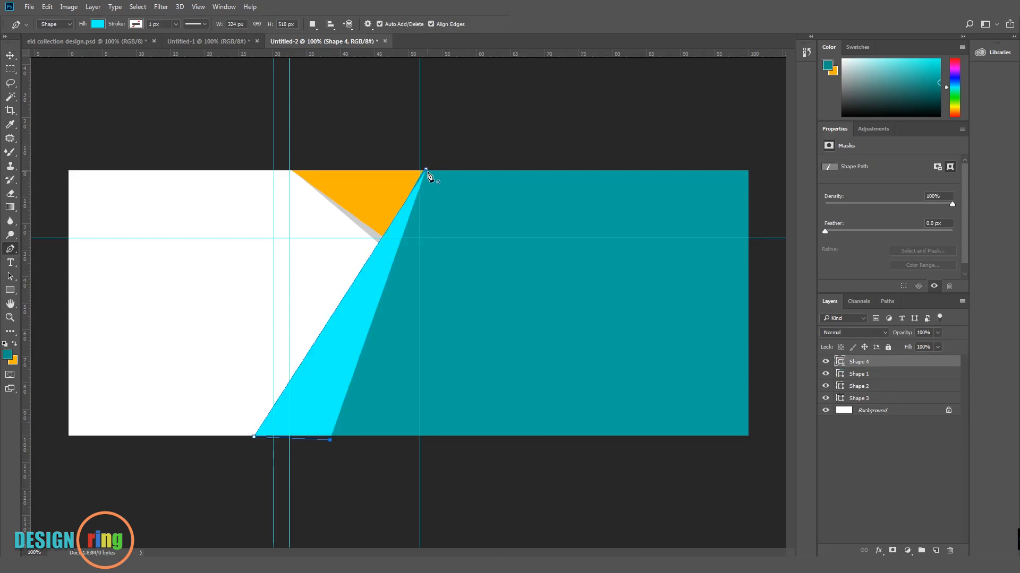
Fill the new narrow triangle with dark gray.
left_click(97, 24)
left_click(149, 102)
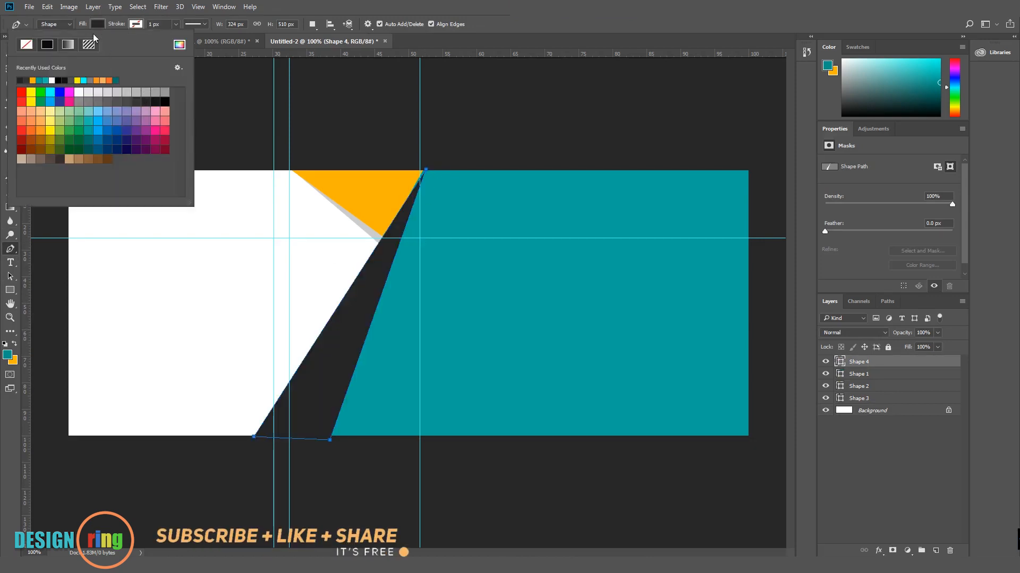
left_click(97, 27)
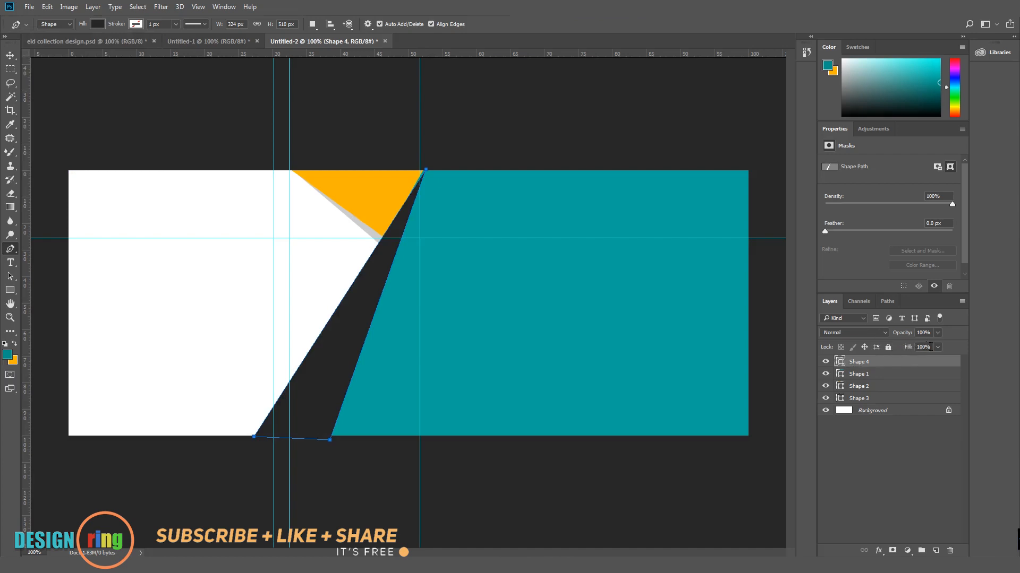
Reduce the narrow dark gray triangle's fill to 25%, move its layer below the teal Shape 1 layer, and deselect it.
left_click(930, 346)
type("25")
left_click_drag(891, 364, 890, 378)
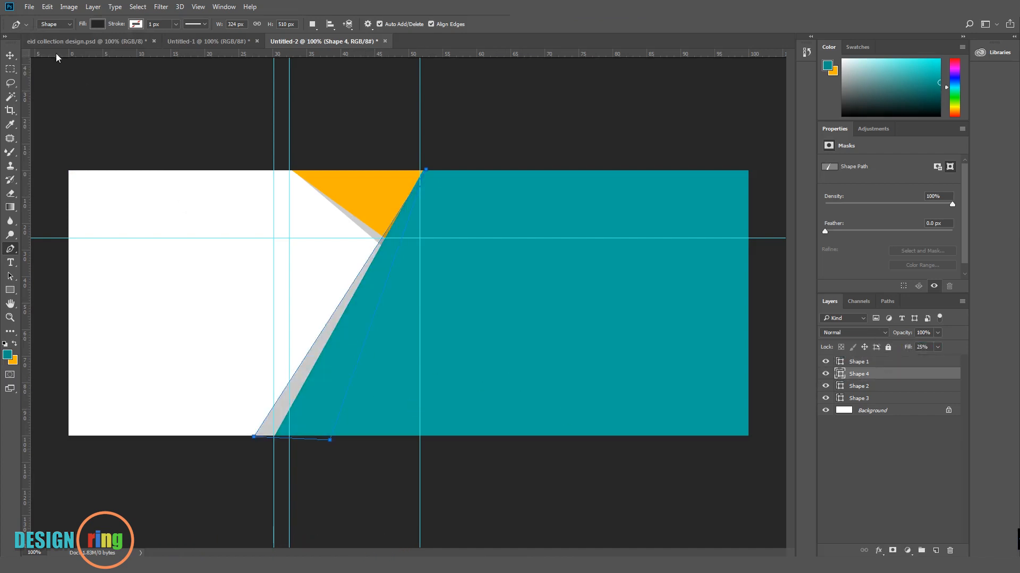
left_click(10, 55)
left_click(182, 130)
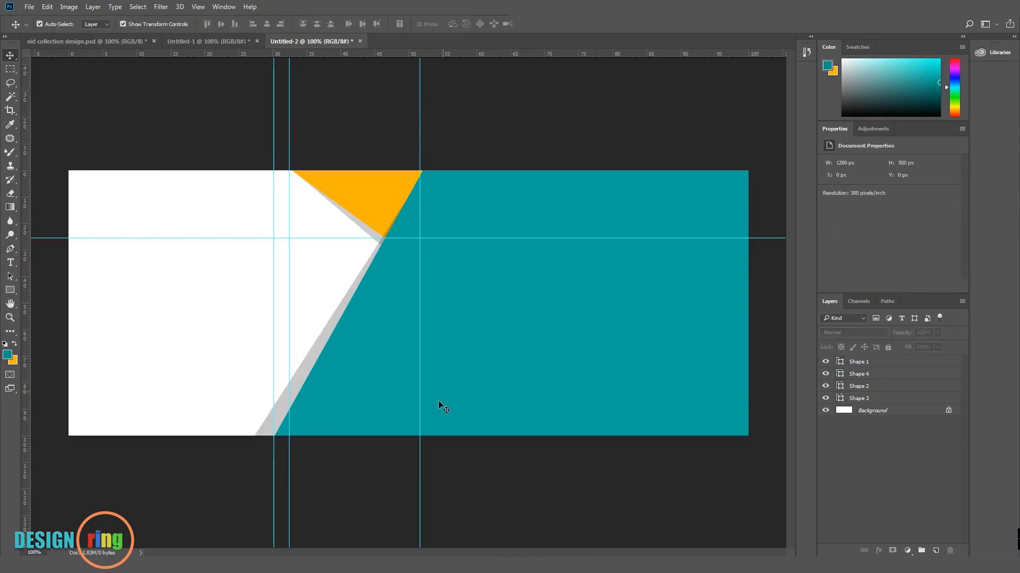
Lighten the long shadow beside the teal shape by lowering its fill to about 16%, and deselect it.
left_click(285, 405)
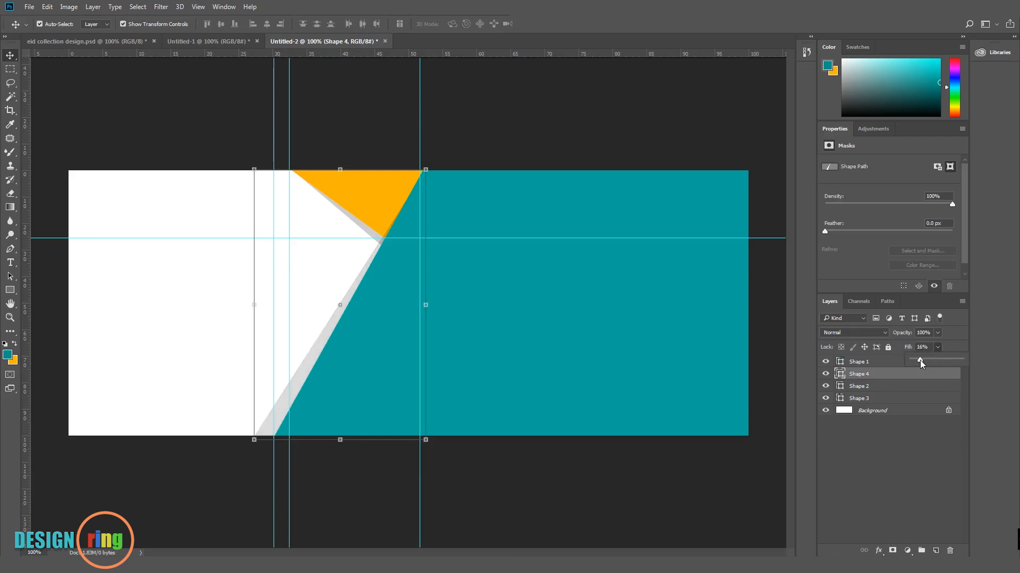
left_click_drag(921, 360, 922, 360)
left_click(480, 499)
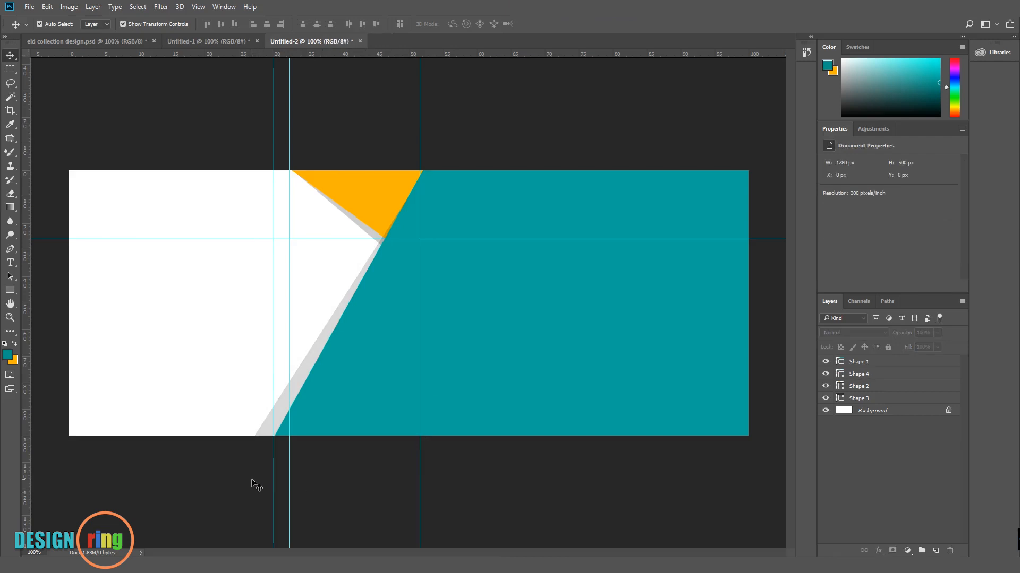
Try the orange Shape 2 layer above the Shape 4 shadow layer, and restore the previous layer order.
left_click(366, 201)
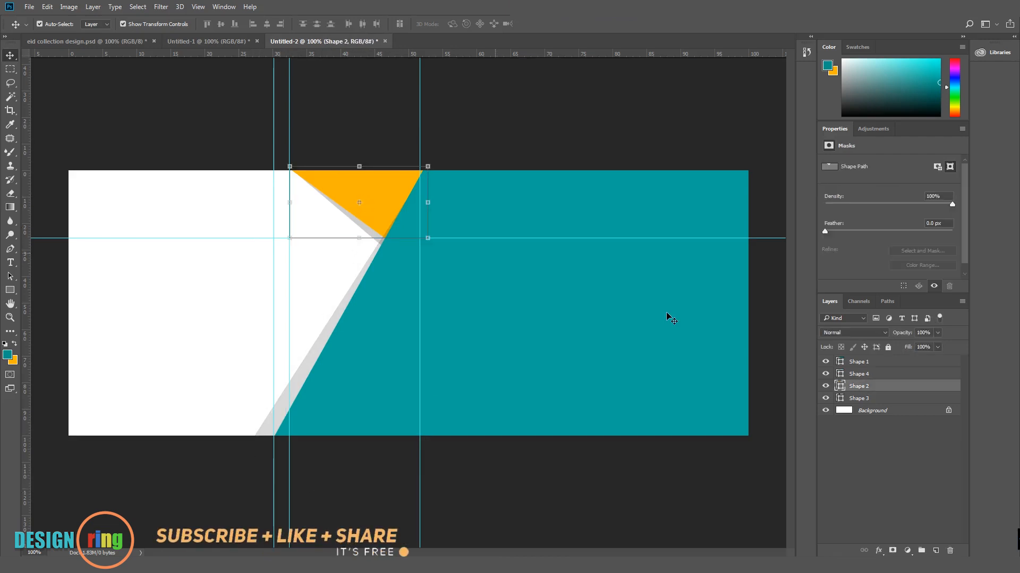
left_click_drag(890, 386, 887, 368)
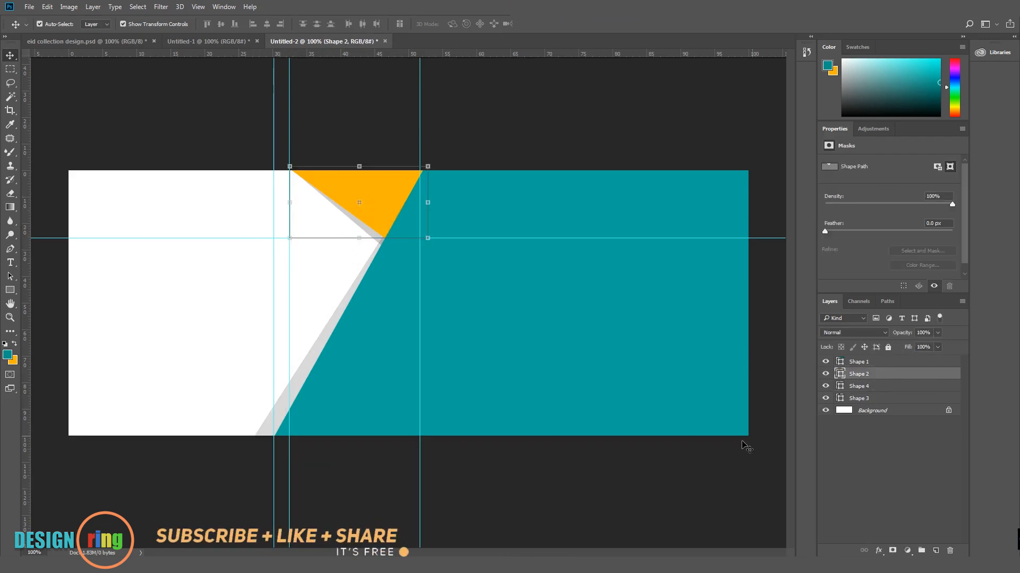
left_click(685, 464)
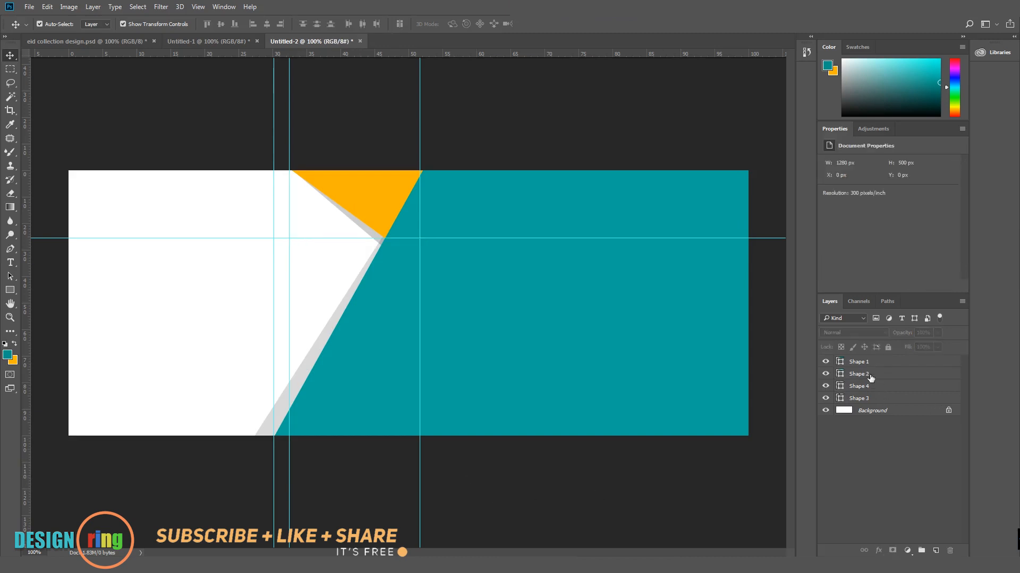
left_click_drag(867, 384, 866, 370)
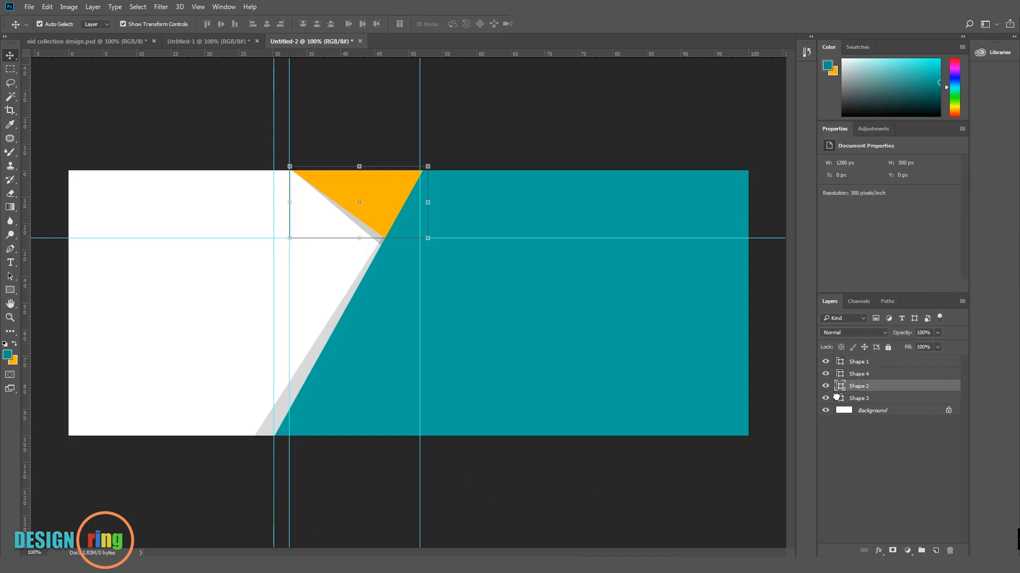
left_click(645, 470)
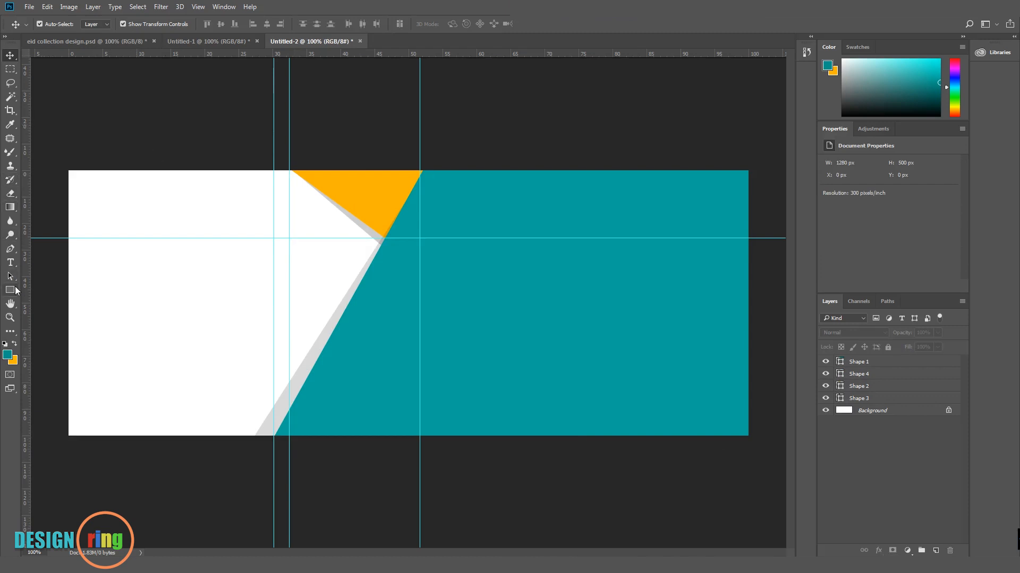
Add the text "Eid" on the banner's white area.
left_click(11, 264)
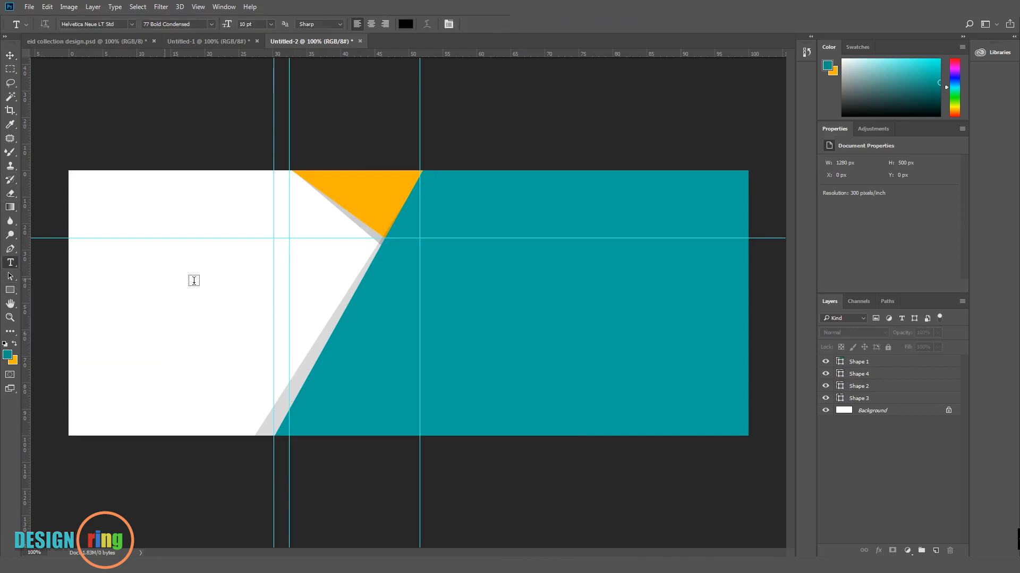
left_click(157, 275)
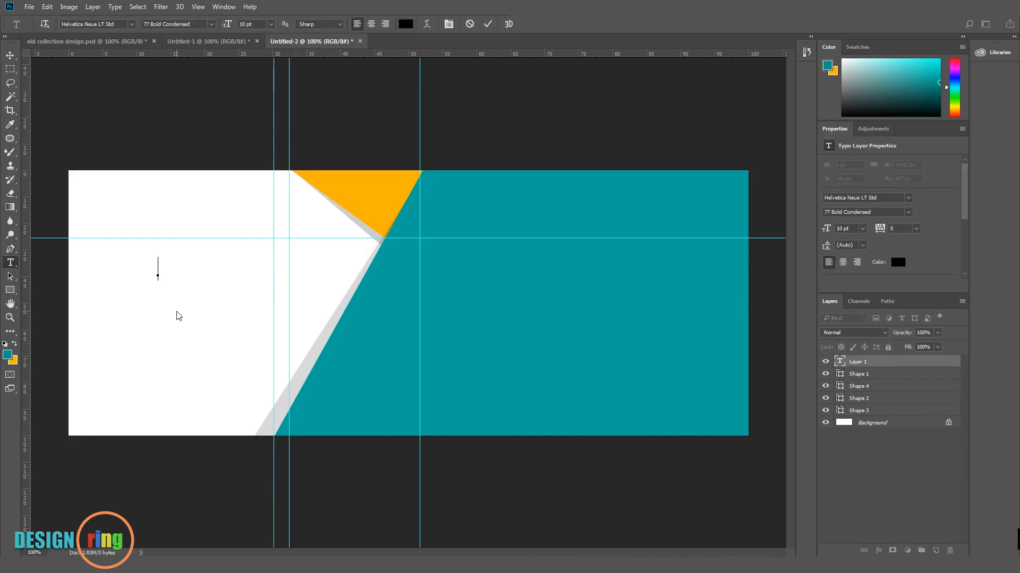
type("Eid")
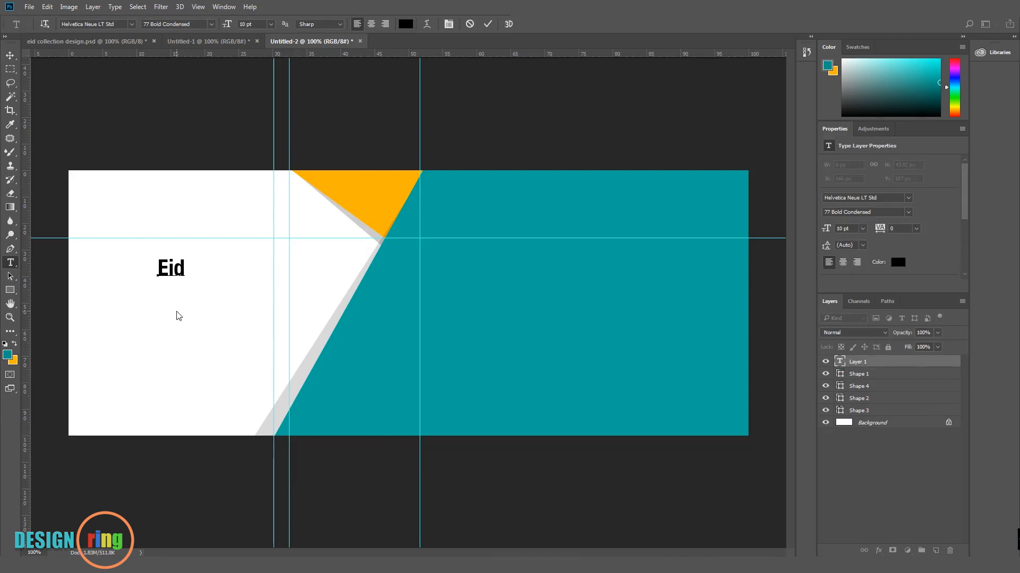
left_click(487, 24)
Add a separate text layer reading "Collection" below "Eid" on the white area.
left_click(164, 330)
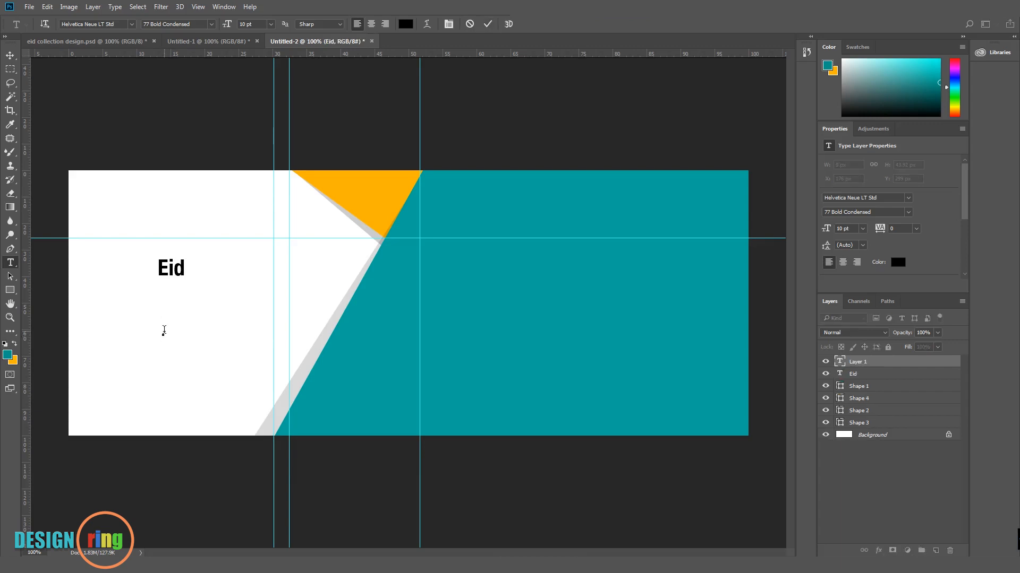
type("Collec")
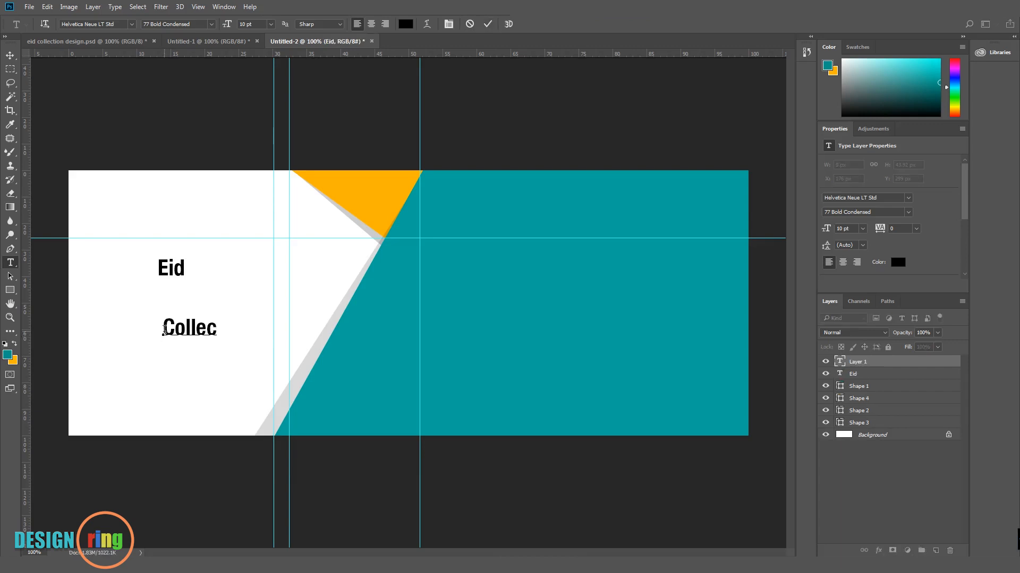
type("tionm")
key("Left")
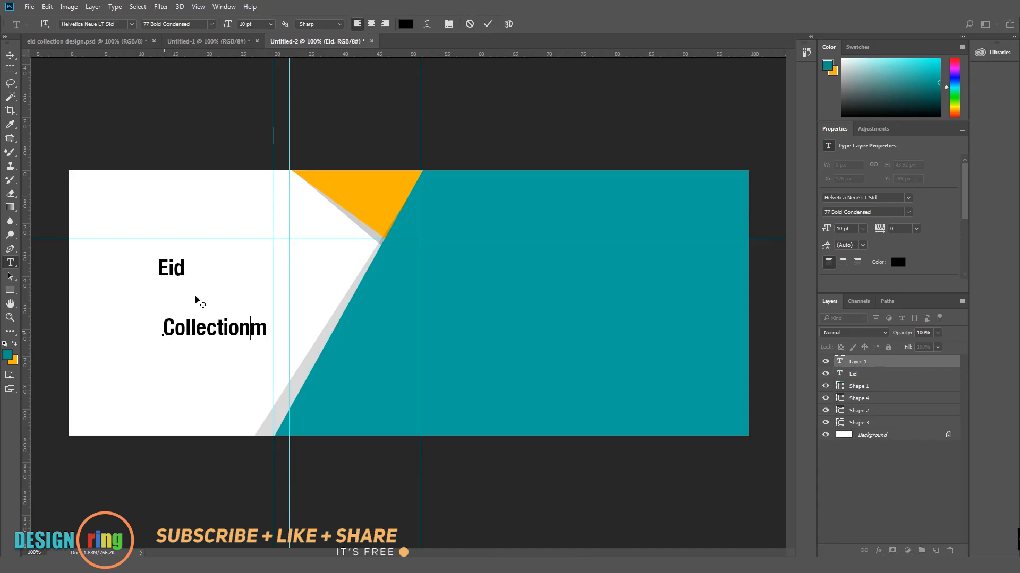
key("Delete")
left_click(488, 24)
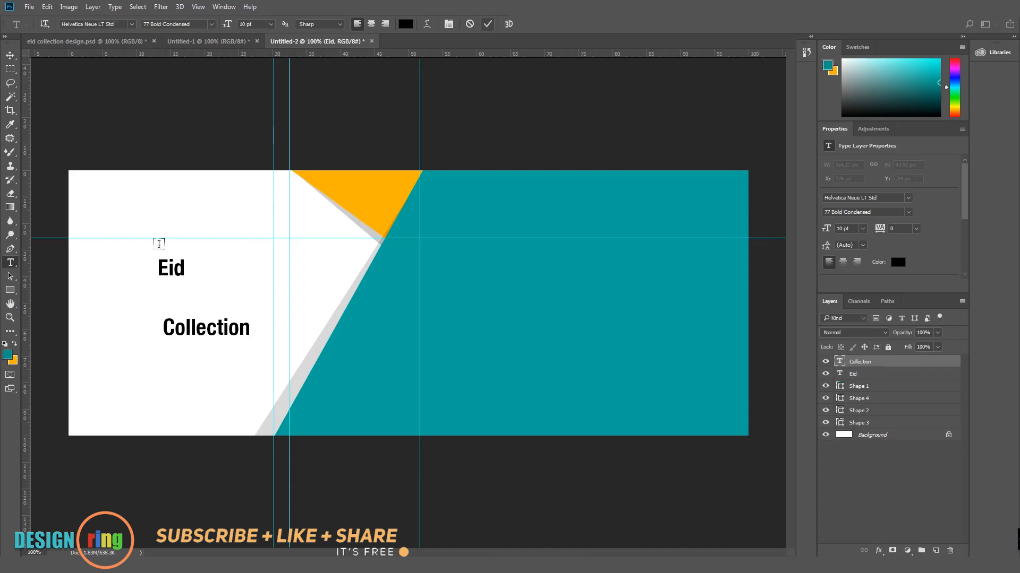
Set both the "Eid" and "Collection" text layers in YearlingLiteOblique Regular at 48 pt.
left_click(10, 56)
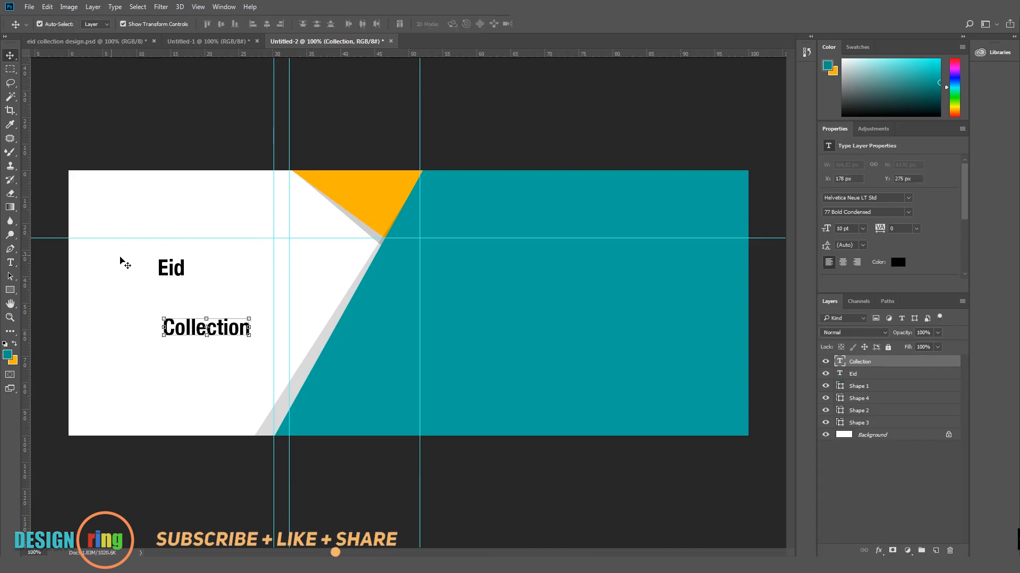
left_click_drag(134, 248, 246, 379)
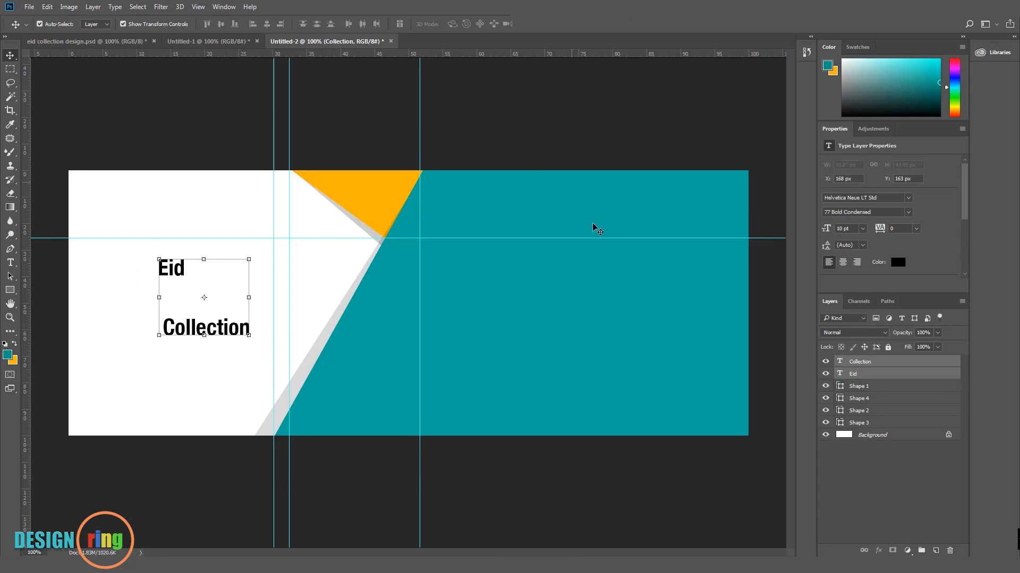
left_click(884, 198)
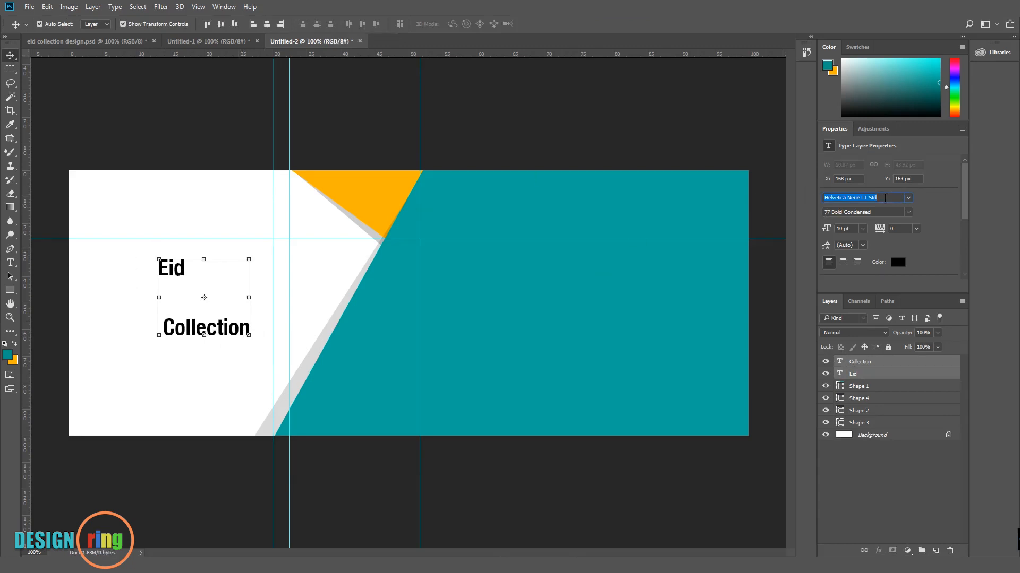
type("year")
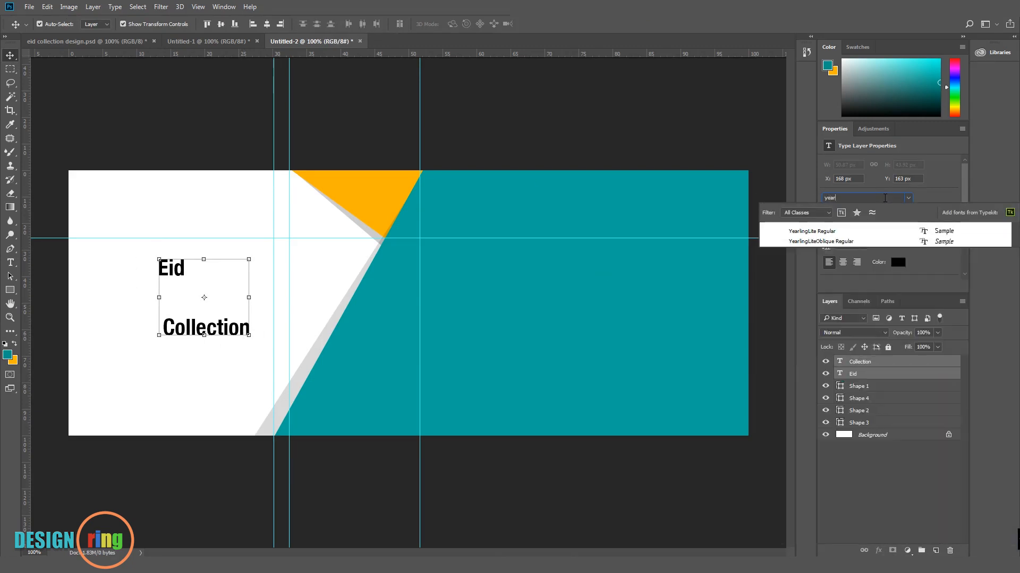
left_click(812, 242)
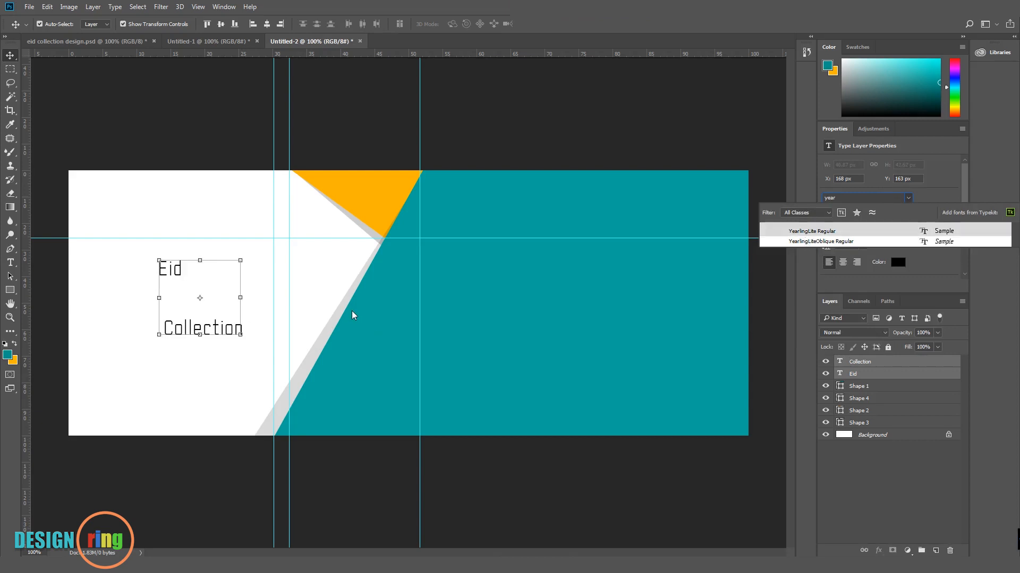
left_click(827, 263)
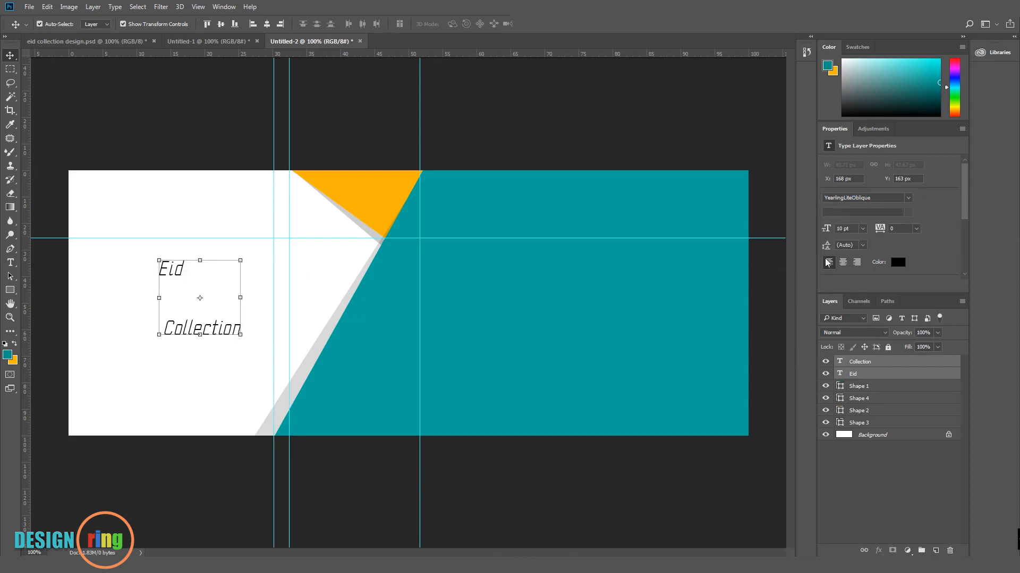
left_click(862, 229)
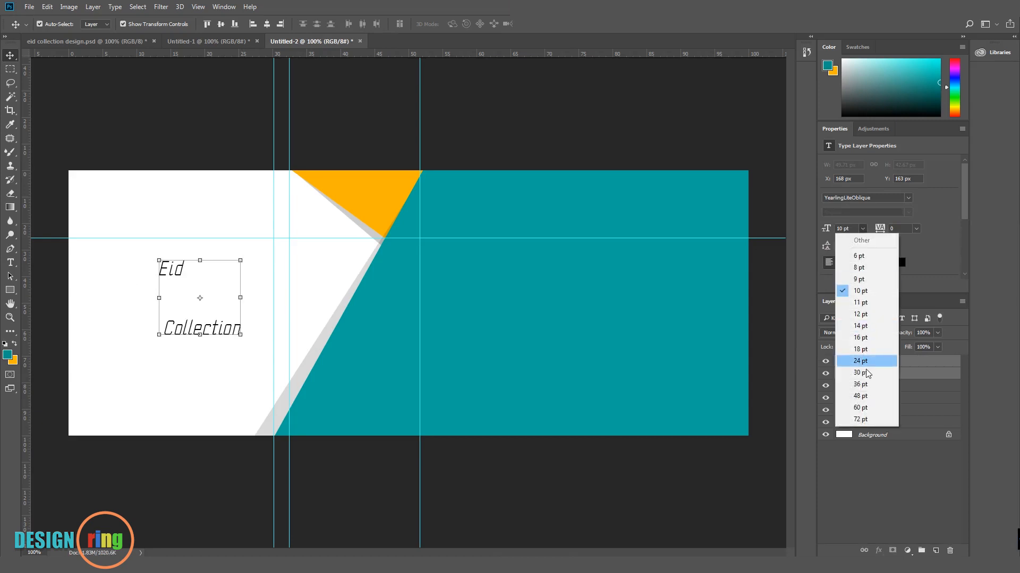
left_click(865, 391)
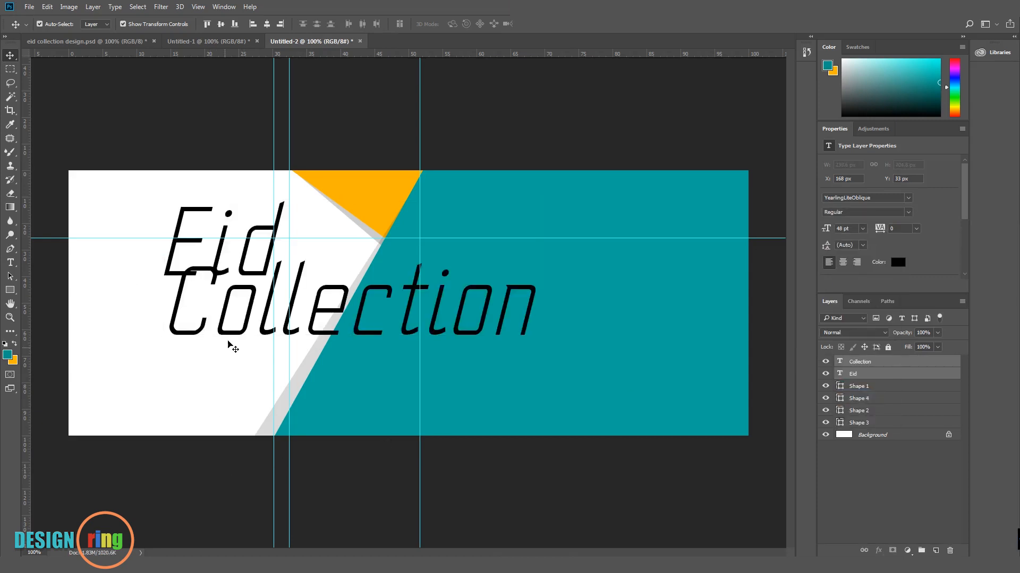
Set the "Collection" text to 24 pt and arrange it closely beneath the larger "Eid" text within the white area.
left_click_drag(228, 342, 177, 358)
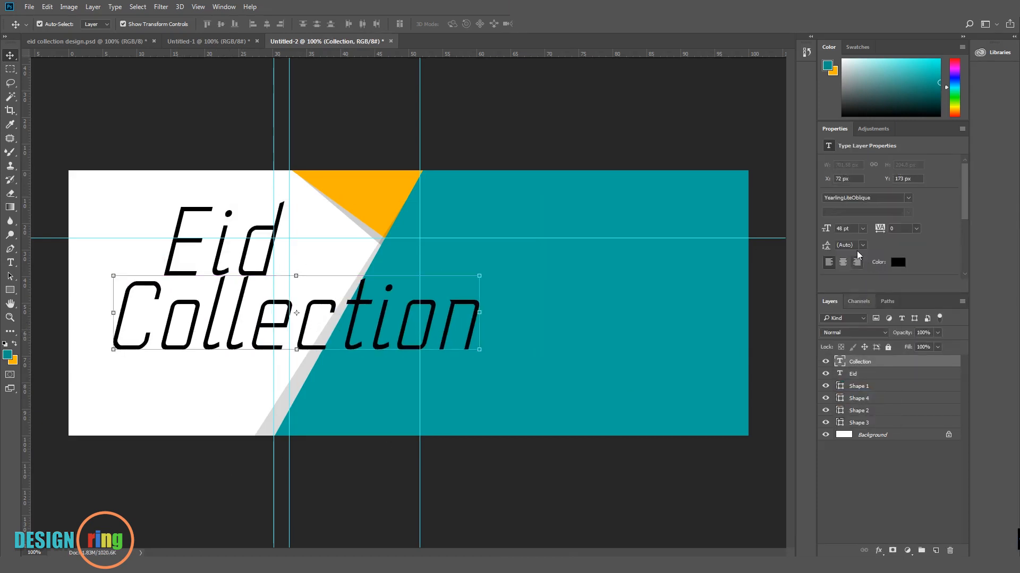
left_click(861, 229)
left_click(864, 371)
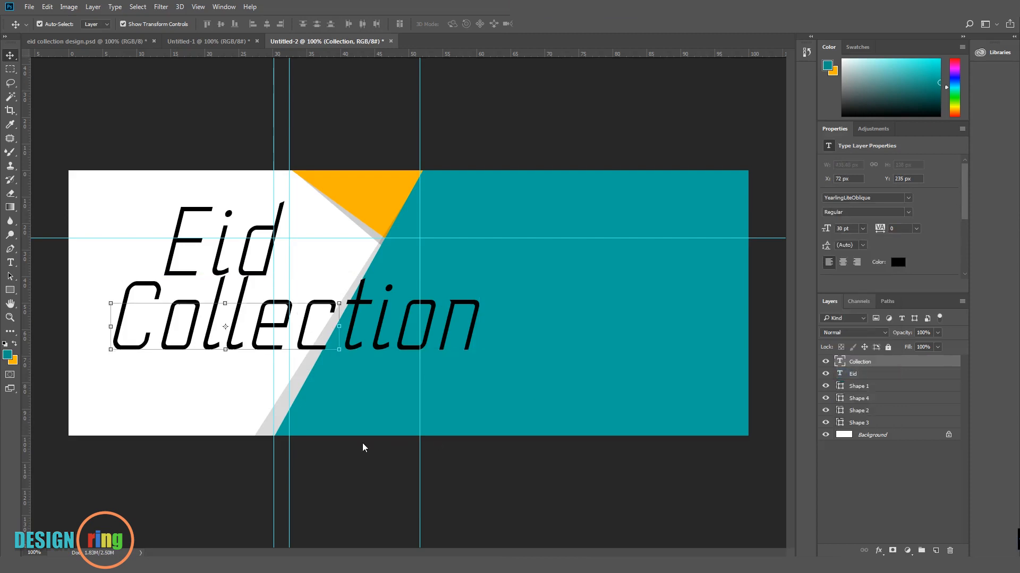
left_click(865, 230)
left_click(849, 349)
left_click_drag(200, 260, 196, 287)
left_click_drag(237, 328, 241, 327)
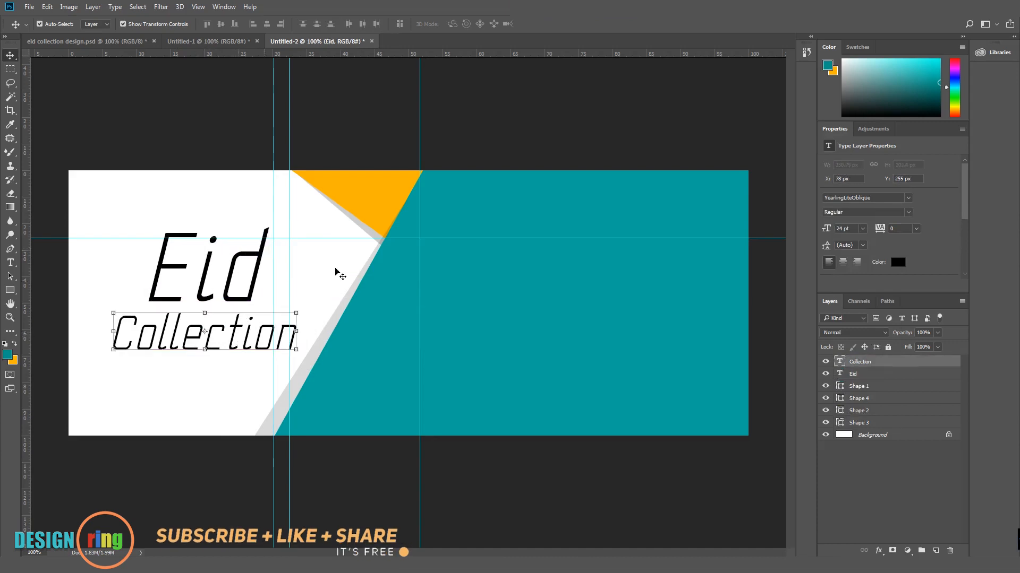
Color the "Collection" text teal #00a99d, sampled from the large background shape, and select the "Eid" text.
left_click(897, 264)
left_click(560, 290)
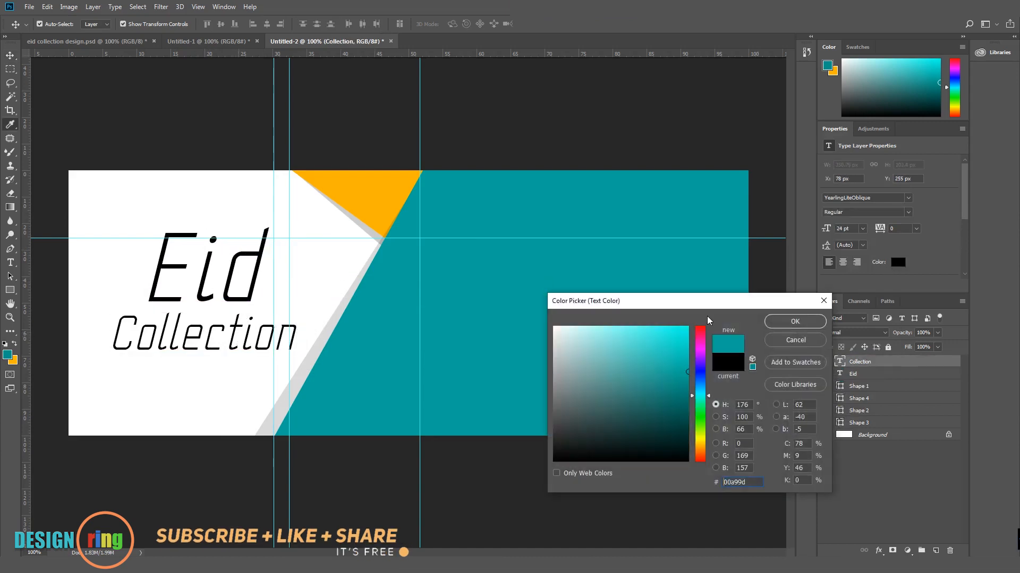
left_click(785, 320)
left_click(262, 289)
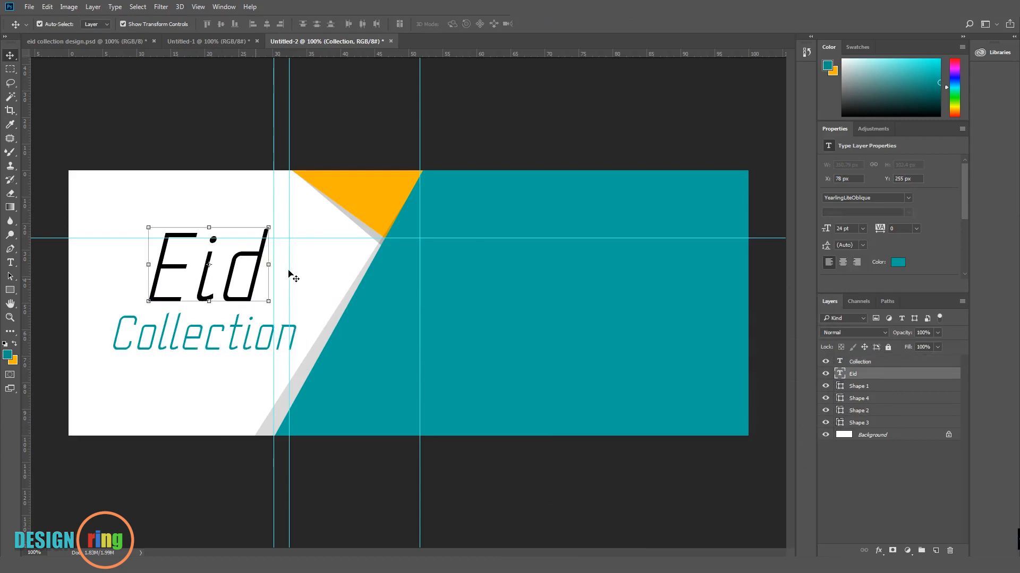
Color the "Eid" text orange #ffb400, sampled from the orange triangle.
left_click(897, 262)
left_click(378, 178)
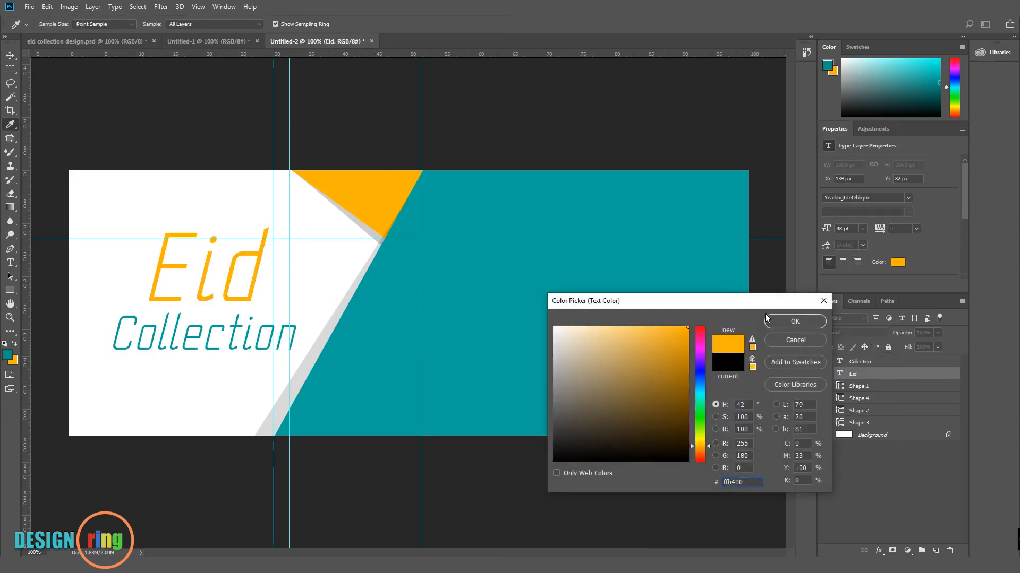
left_click(793, 320)
Move the "Eid" and "Collection" texts up together within the white area to free space beneath them.
left_click(130, 484)
left_click_drag(131, 267, 205, 311)
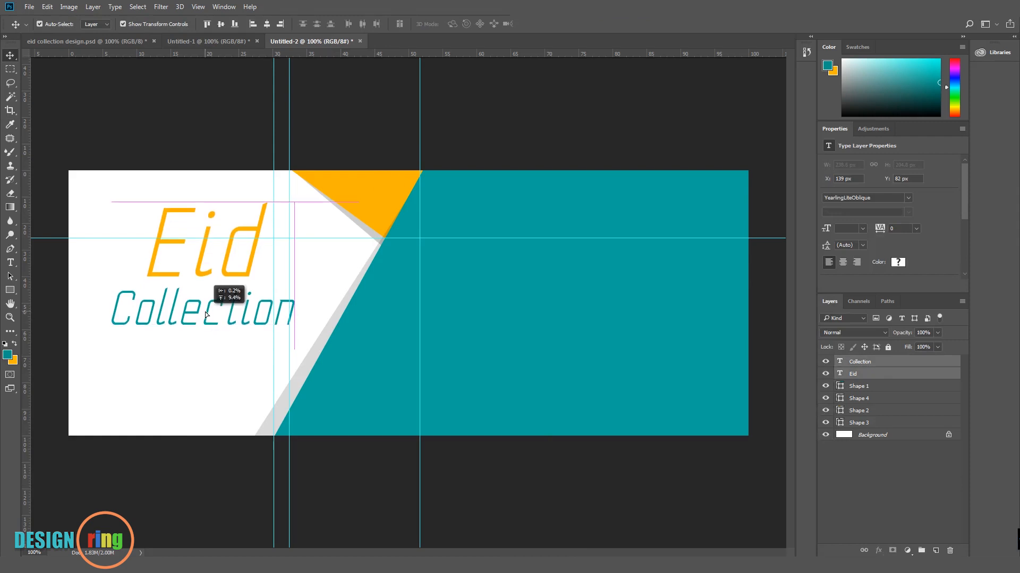
left_click(79, 329)
Add a separate text layer reading "Shop Now" below "Collection" in the lower white area.
left_click(10, 262)
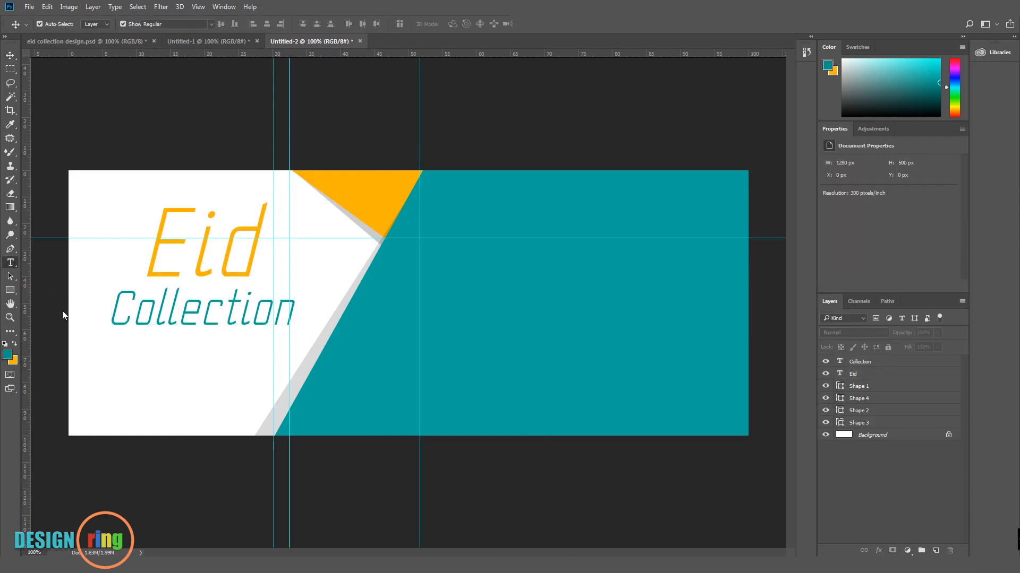
left_click(154, 390)
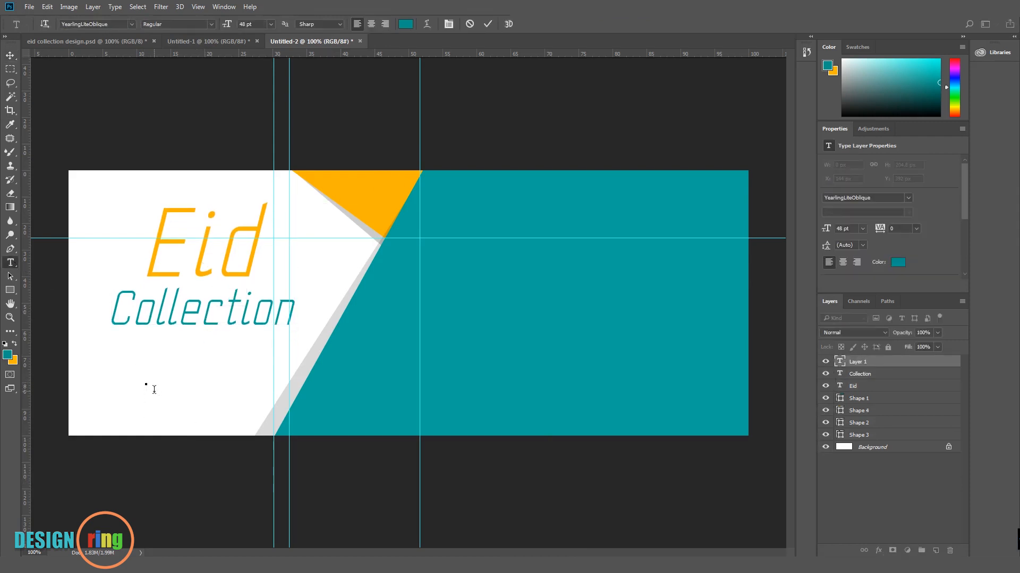
type("Shop N")
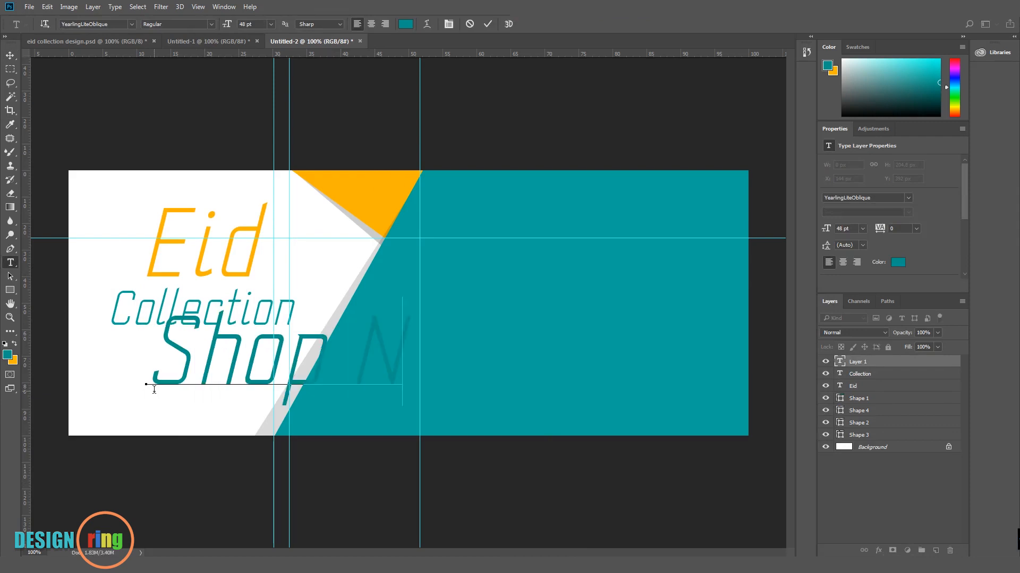
type("OW")
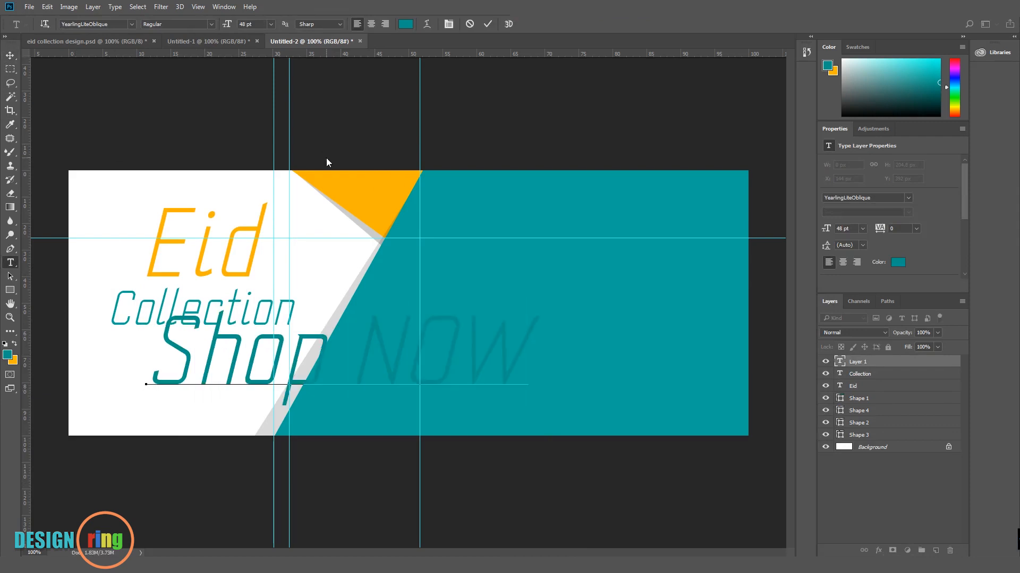
key("BackSpace")
key("BackSpace")
type("ow")
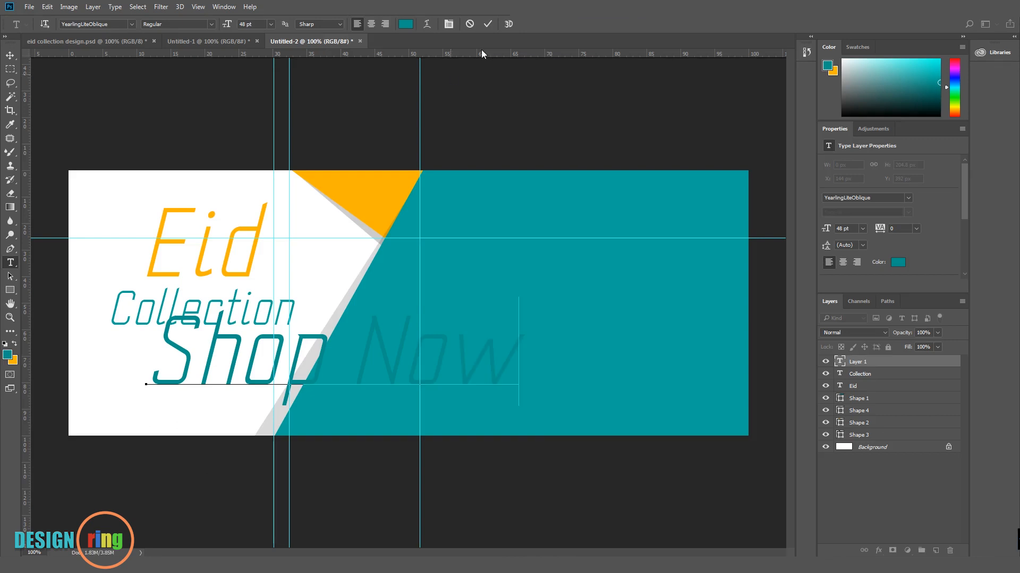
left_click(488, 24)
Set the "Shop Now" text in Helvetica Neue LT Std 77 Bold Condensed at 10 pt.
key("v")
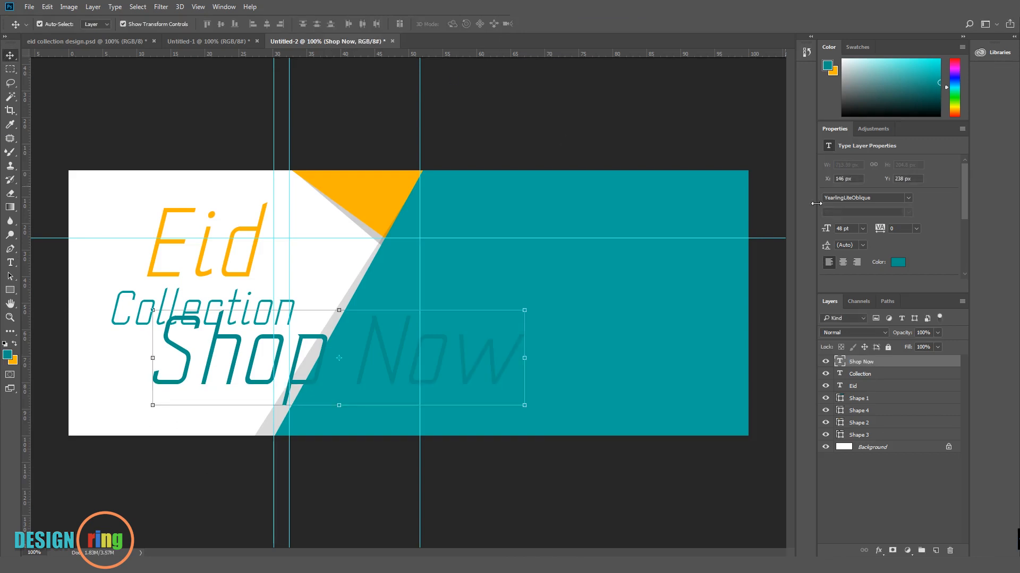
left_click(875, 199)
type("hel")
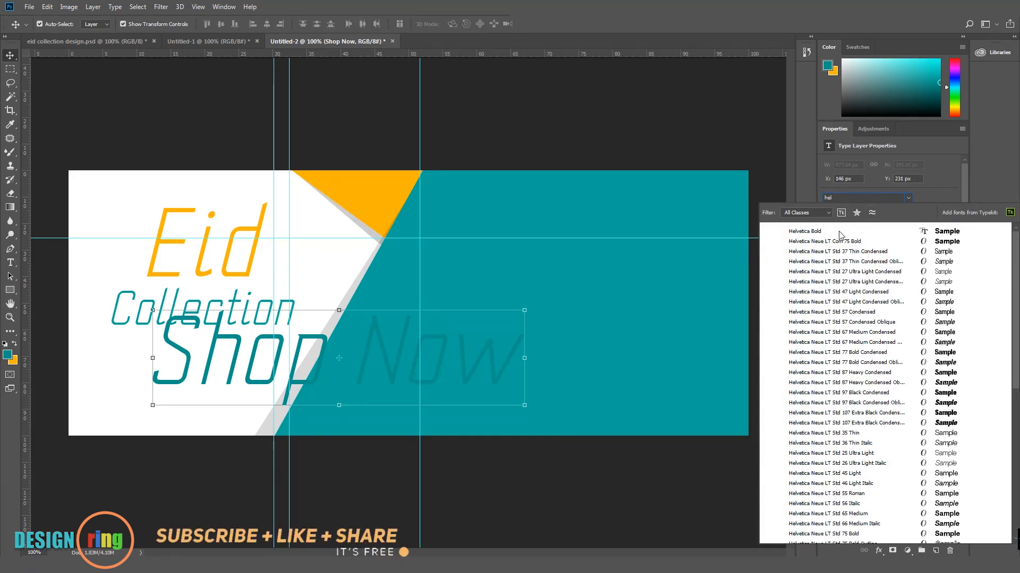
left_click(843, 352)
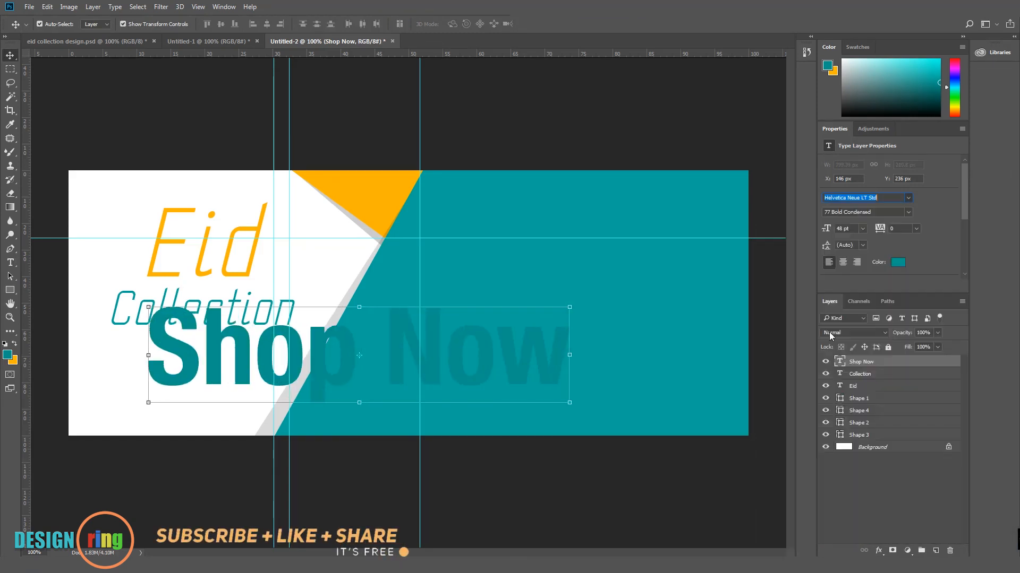
left_click(862, 229)
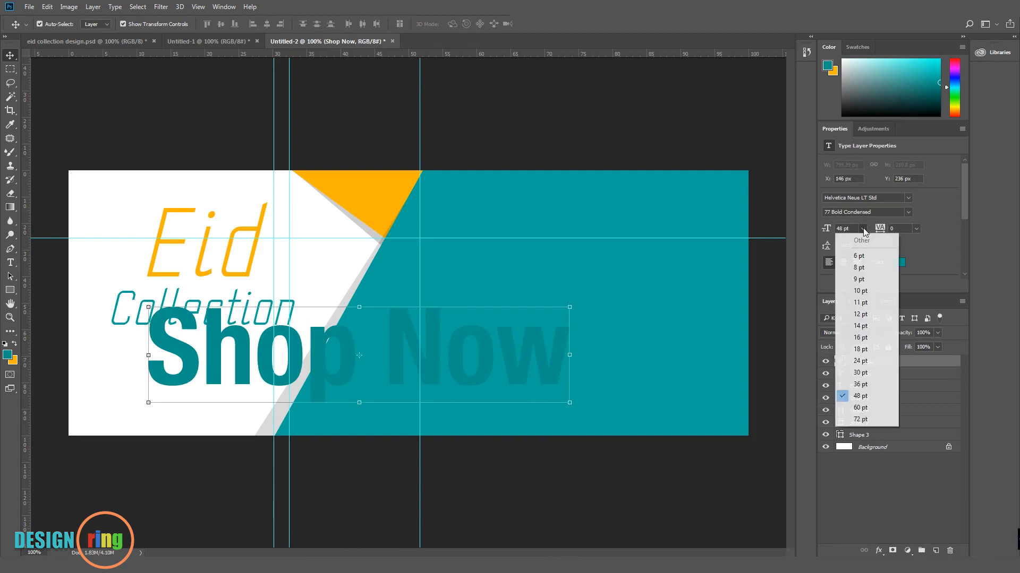
left_click(864, 293)
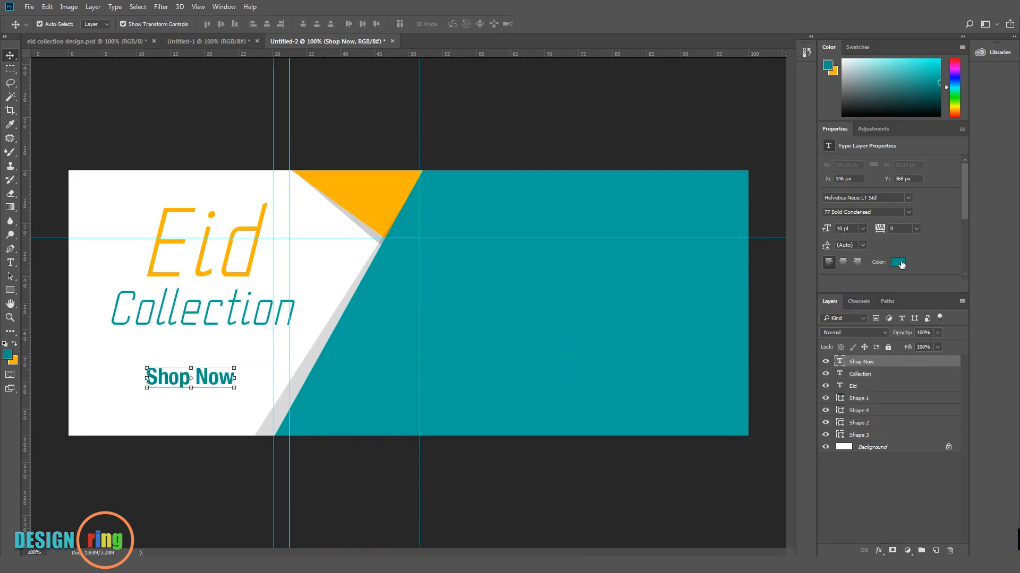
Color the "Shop Now" text black #000000 and deselect the layer.
left_click(897, 262)
left_click_drag(563, 452, 515, 481)
left_click(791, 323)
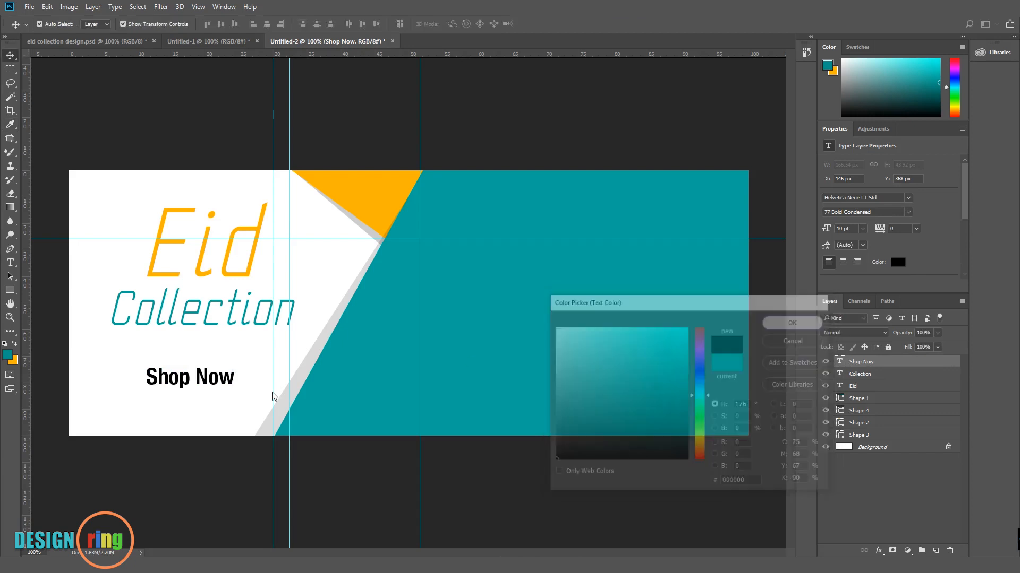
left_click(46, 196)
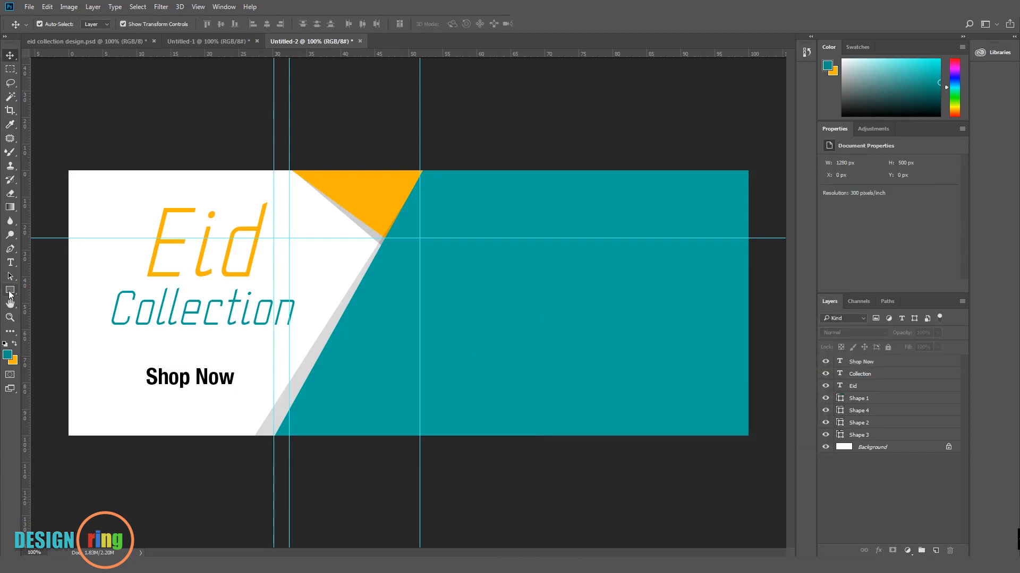
Draw a rectangle about 185 × 54 px around the "Shop Now" text and give it no fill.
left_click(10, 290)
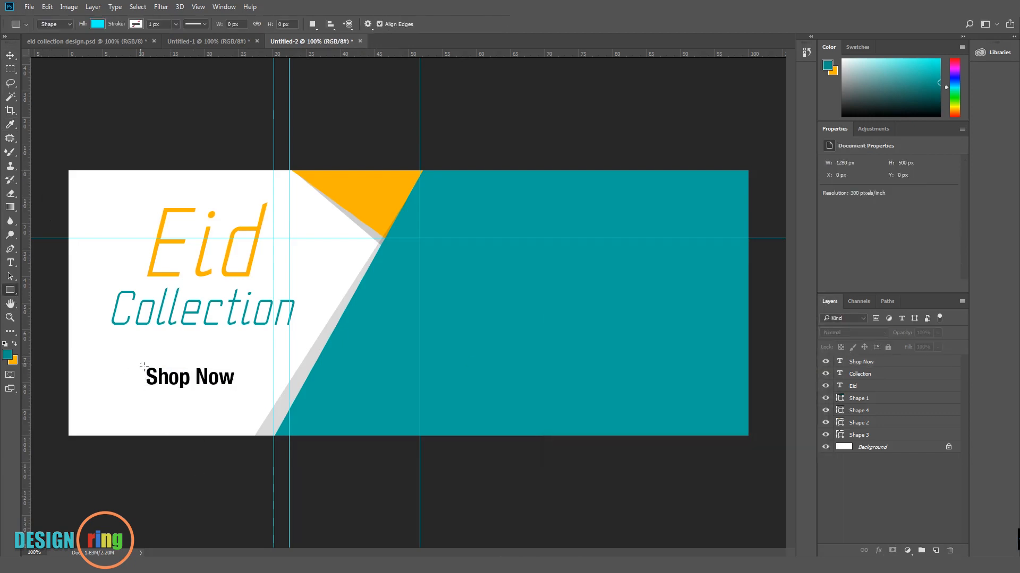
left_click_drag(142, 365, 239, 392)
left_click(830, 196)
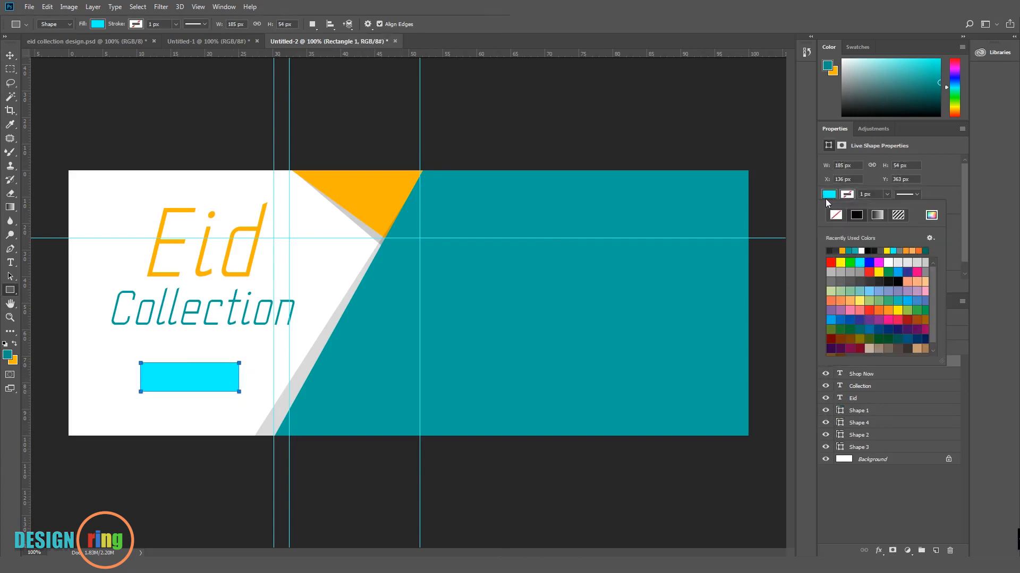
left_click(830, 216)
Give the rectangle around "Shop Now" a black 2 px stroke and deselect it.
left_click(849, 196)
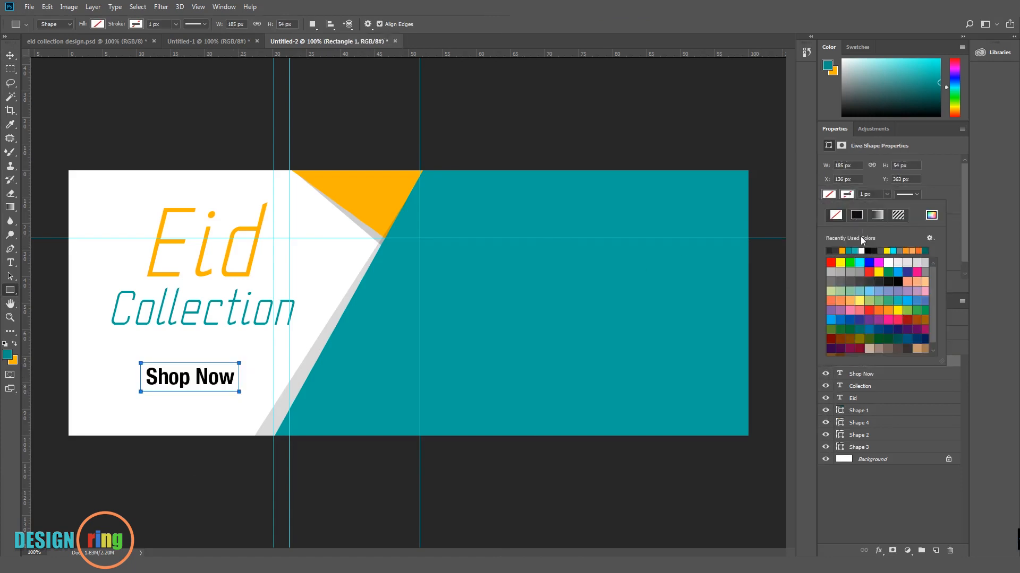
left_click(868, 249)
left_click_drag(872, 194, 841, 191)
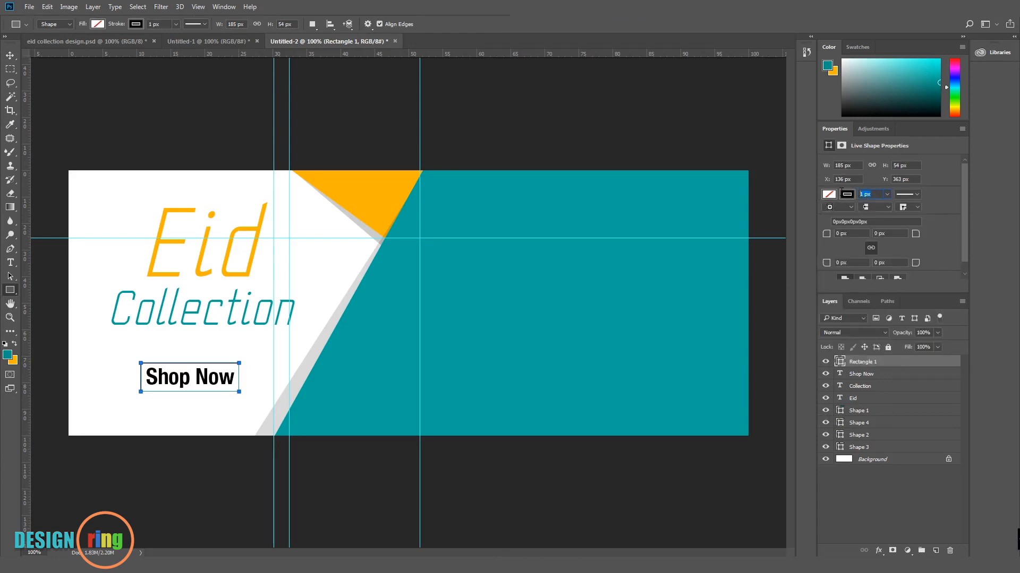
key("Return")
left_click(419, 237)
left_click(530, 222)
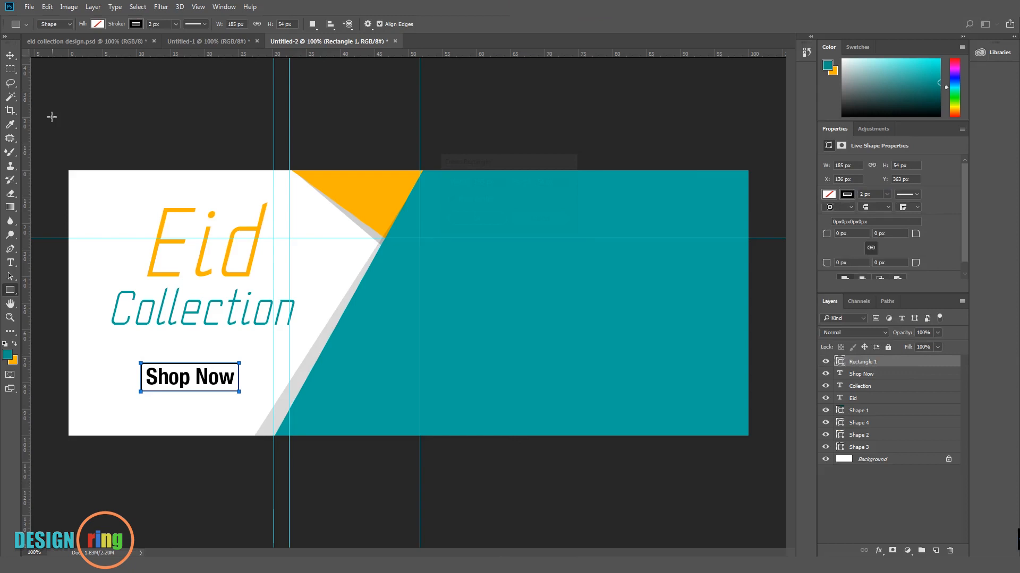
left_click(10, 55)
left_click(187, 425)
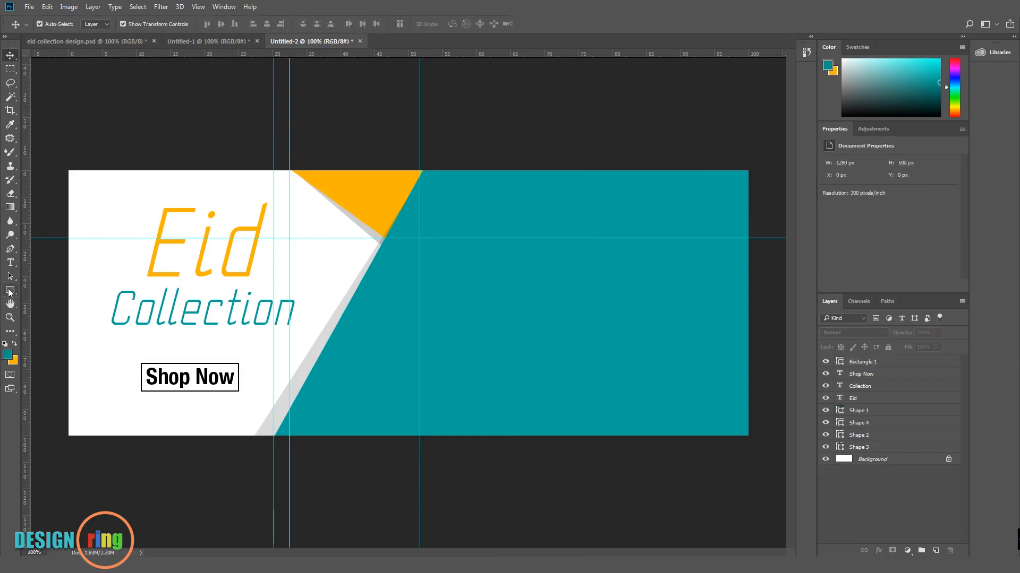
Draw a slightly larger rectangle, about 196 × 63 px, over the "Shop Now" frame and fill it with the orange sampled from the triangle.
left_click(10, 290)
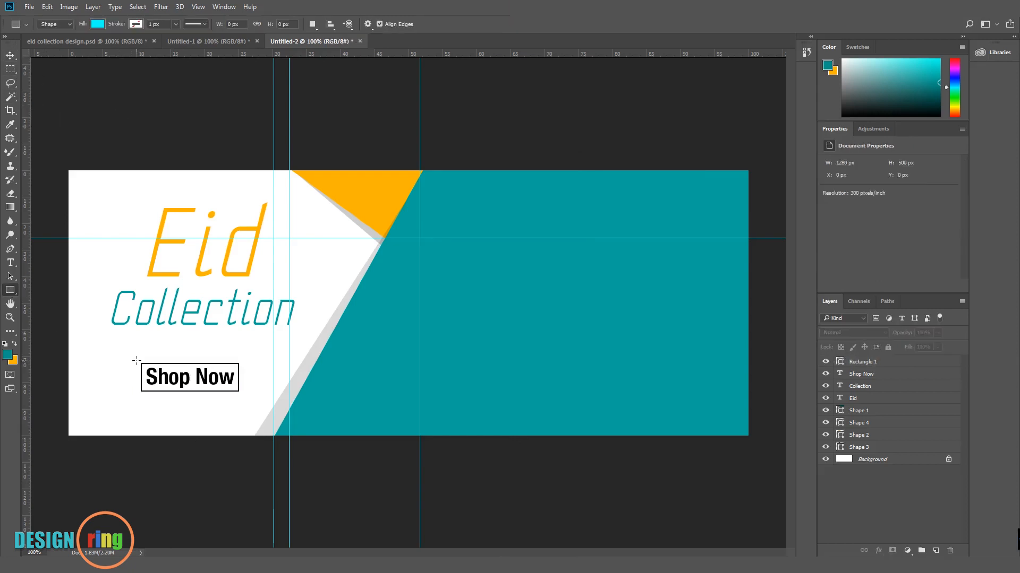
left_click_drag(137, 361, 242, 394)
left_click(845, 195)
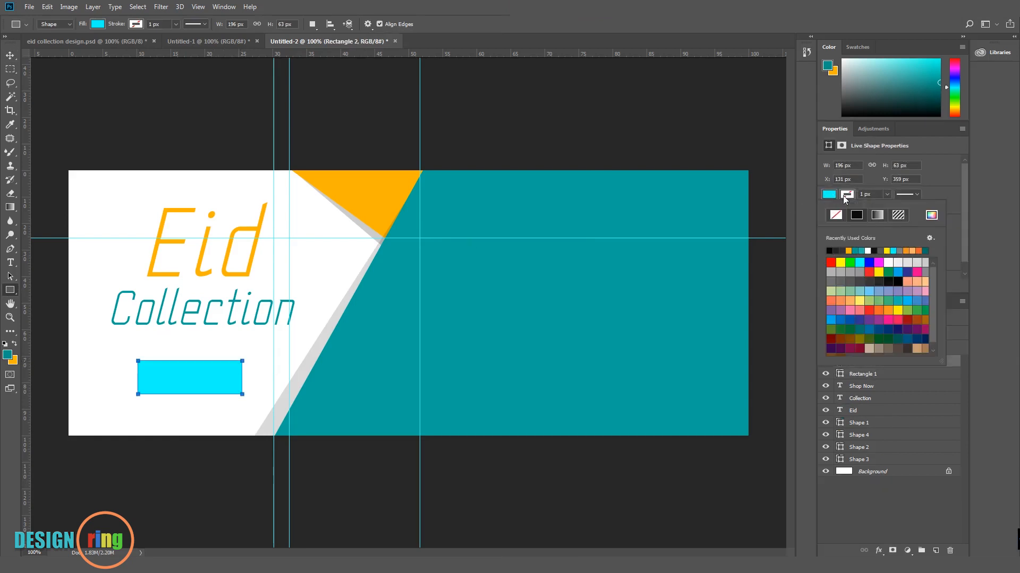
left_click(932, 215)
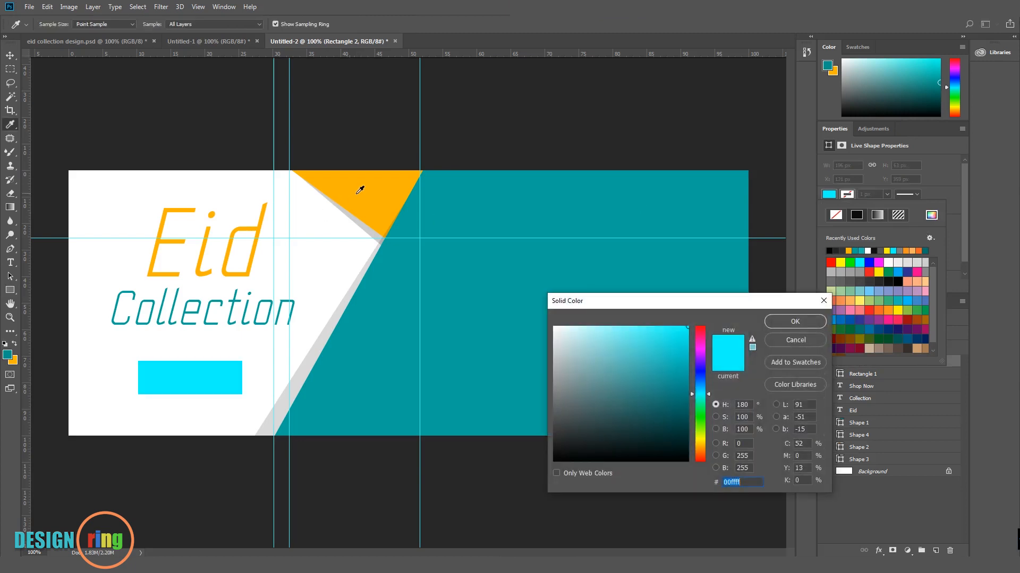
left_click(369, 213)
left_click(819, 328)
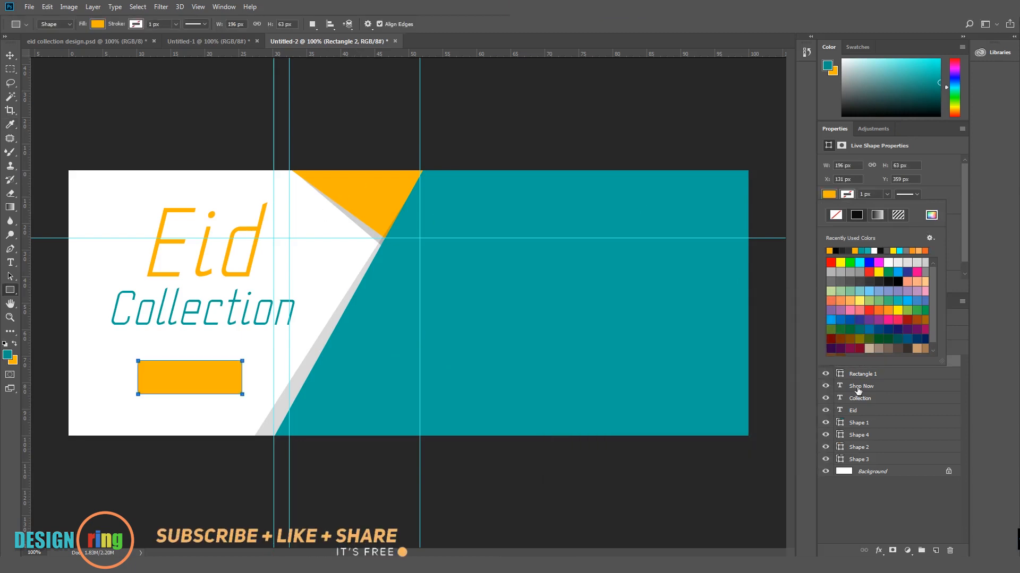
Try moving the outlined Rectangle 1 layer down beneath the "Shop Now" and "Collection" layers.
left_click(897, 377)
mouse_move(897, 377)
left_mouse_down()
mouse_move(892, 412)
mouse_move(894, 390)
left_mouse_up()
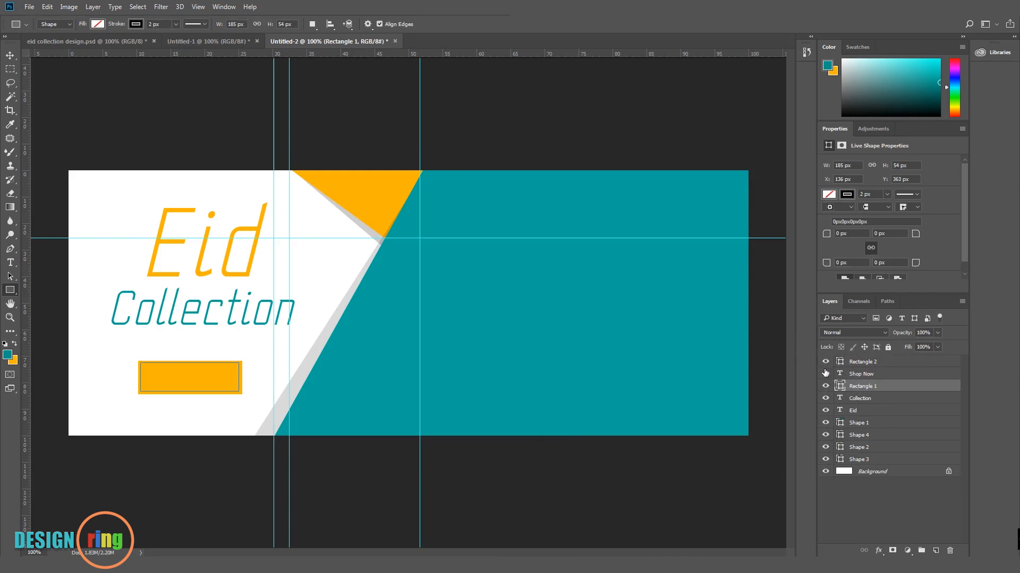
left_click_drag(876, 388, 876, 404)
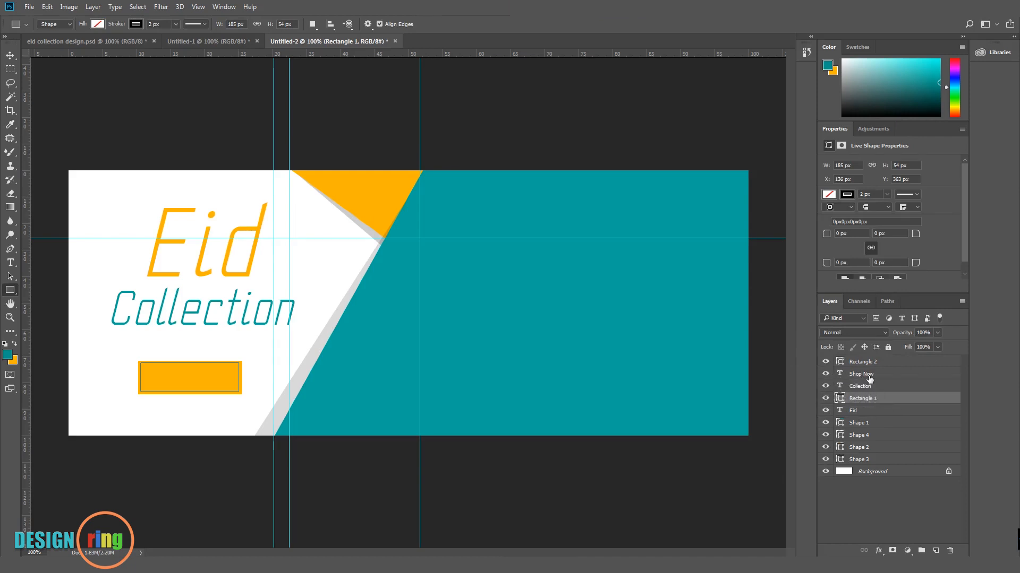
Reorder the button layers so "Shop Now" is on top, followed by outlined Rectangle 1 and orange Rectangle 2.
left_click(8, 56)
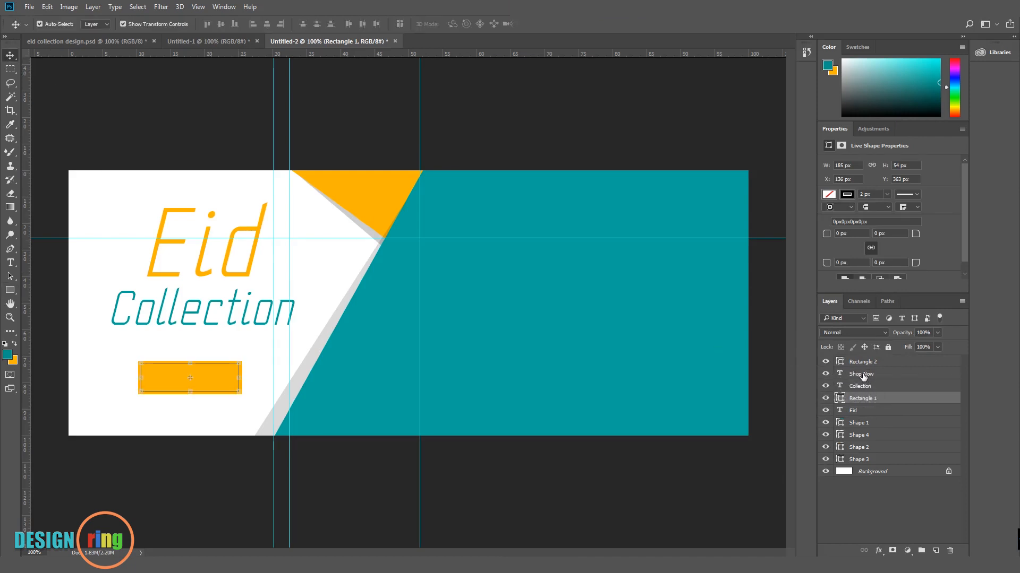
left_click(862, 375)
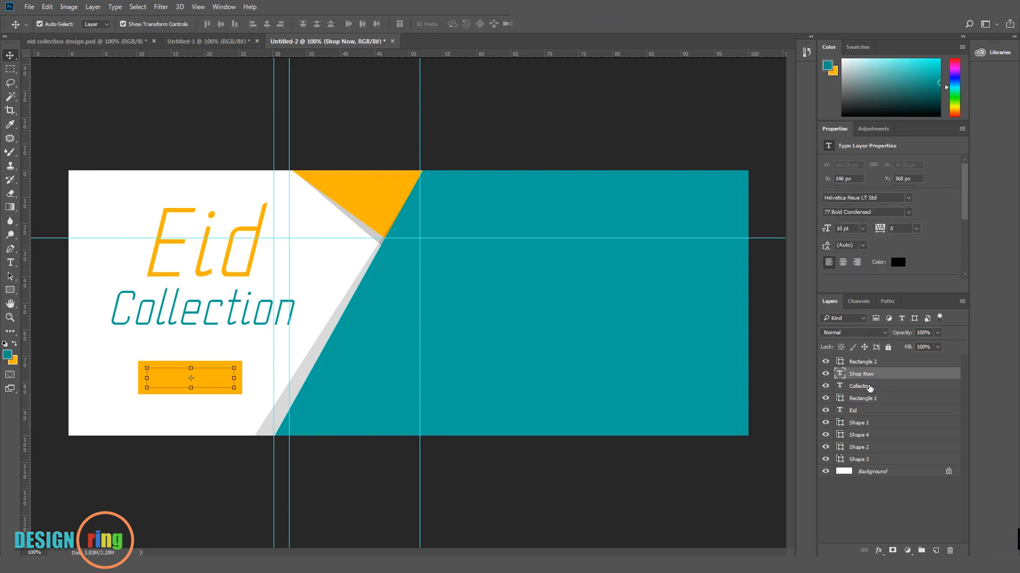
left_click_drag(879, 374, 876, 360)
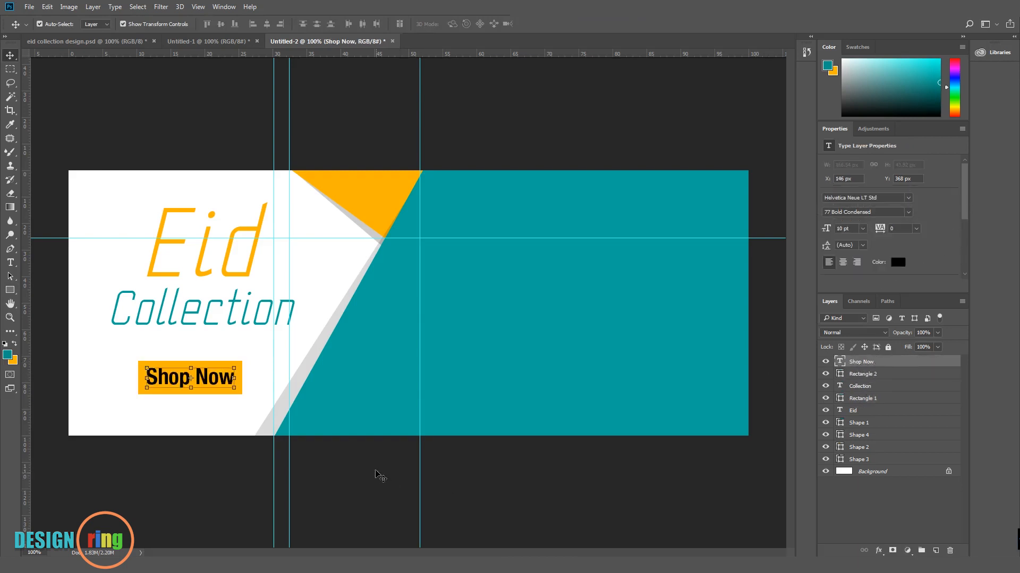
left_click(863, 377)
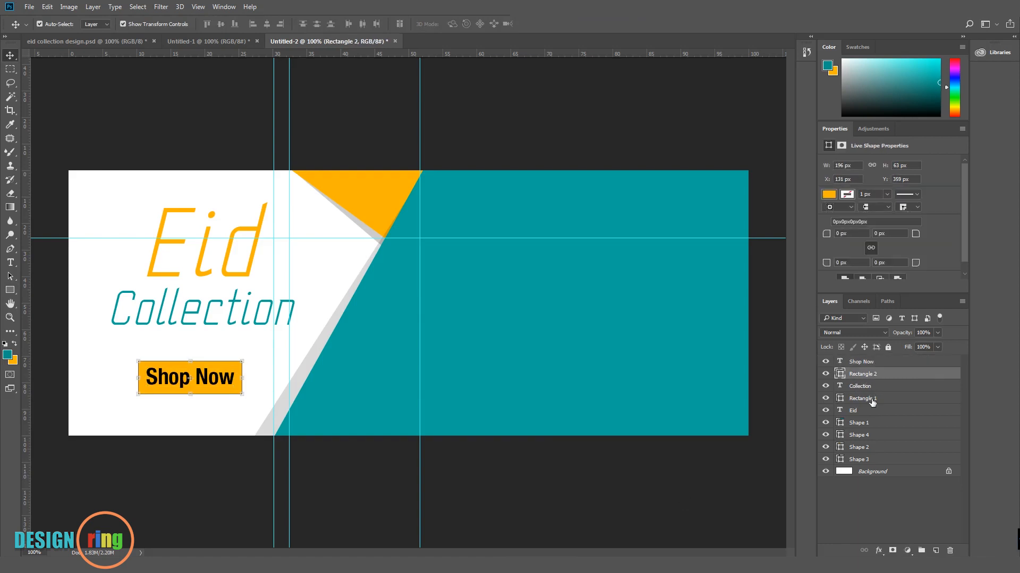
left_click_drag(872, 398, 875, 372)
left_click(653, 473)
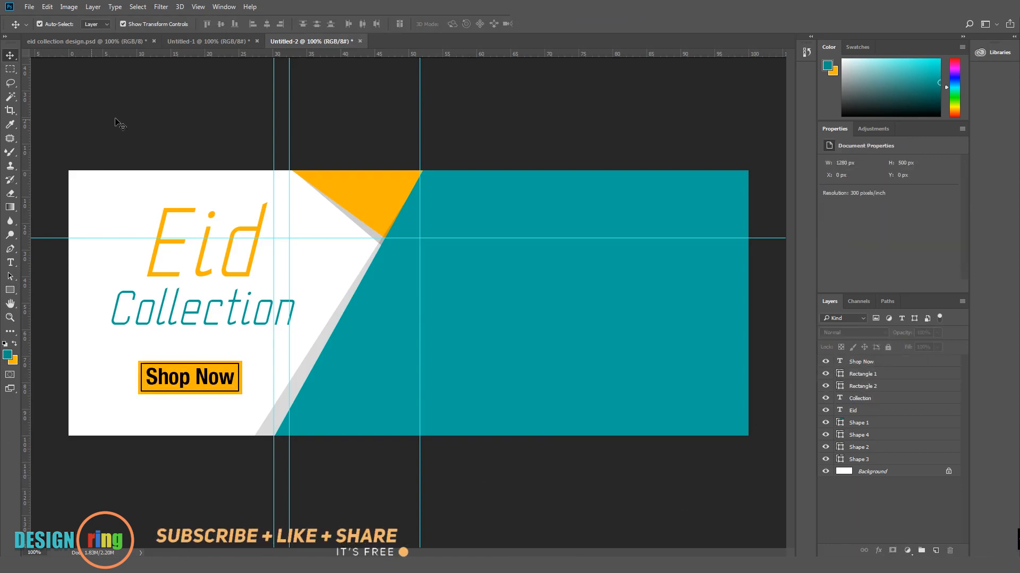
Copy the red and navy T-shirts from the Untitled-1 document into the banner and place them side by side on the teal area.
left_click(216, 41)
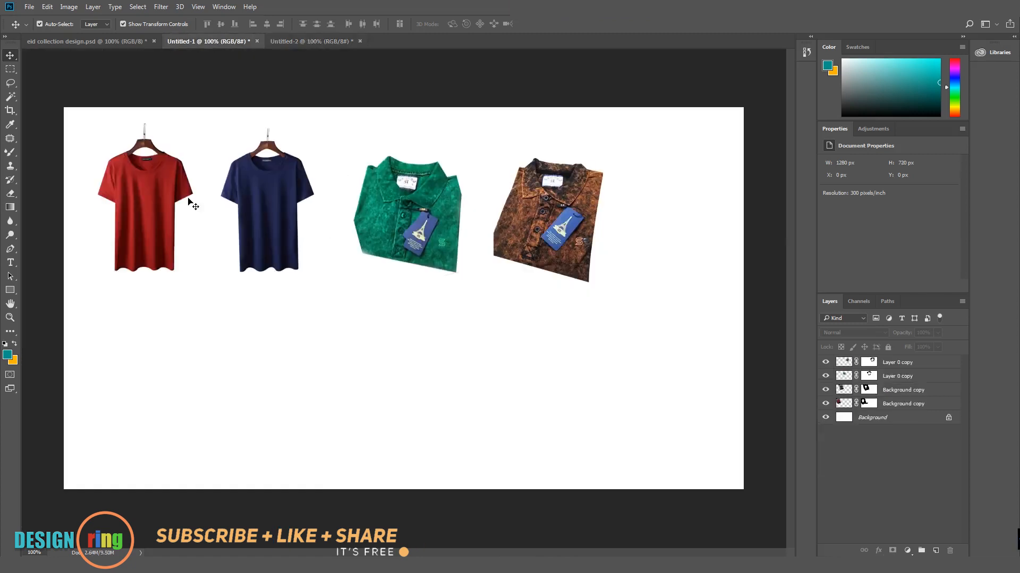
left_click_drag(91, 233, 284, 273)
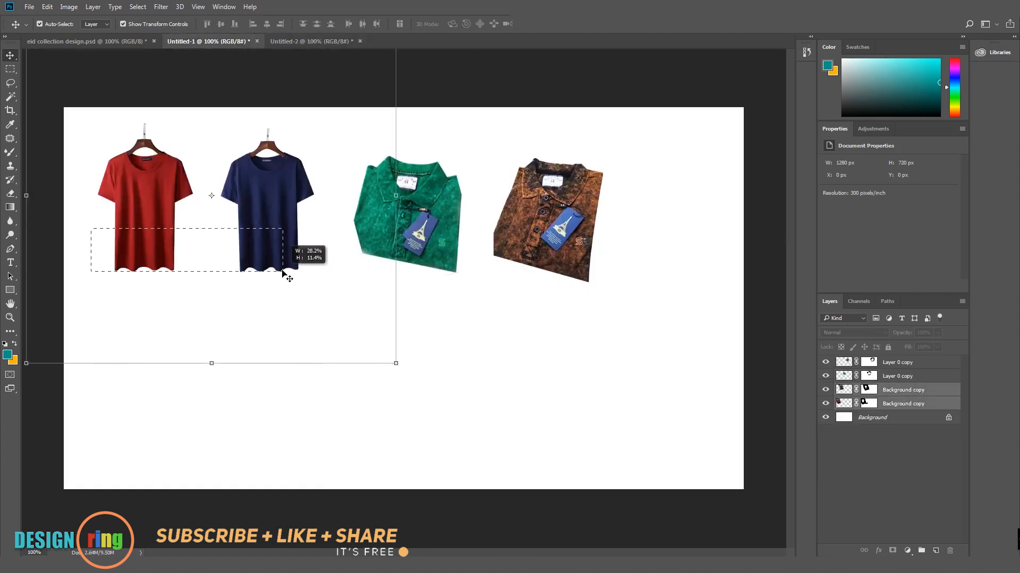
left_click_drag(278, 211, 457, 253)
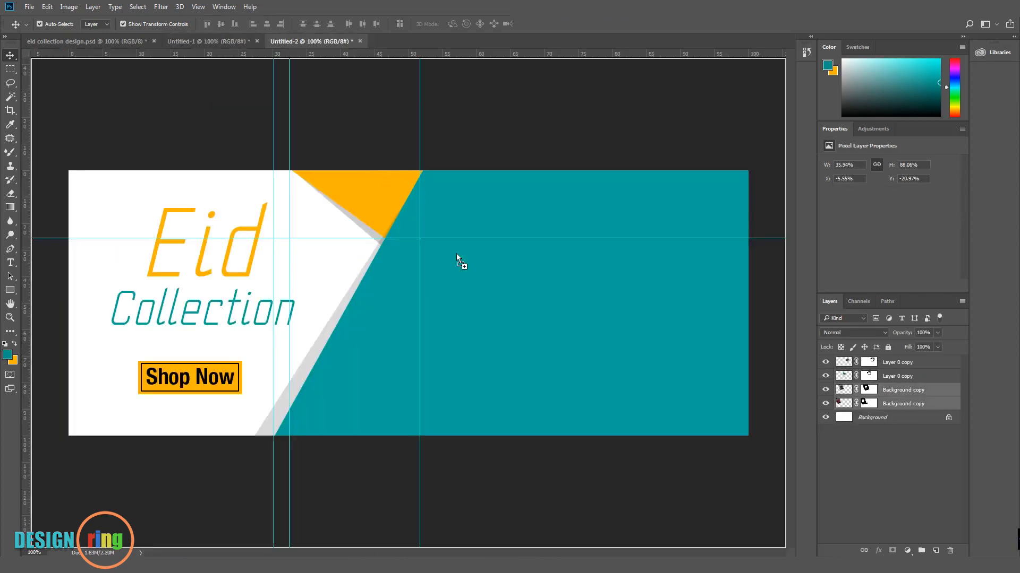
left_click_drag(536, 311, 650, 338)
left_click(555, 462)
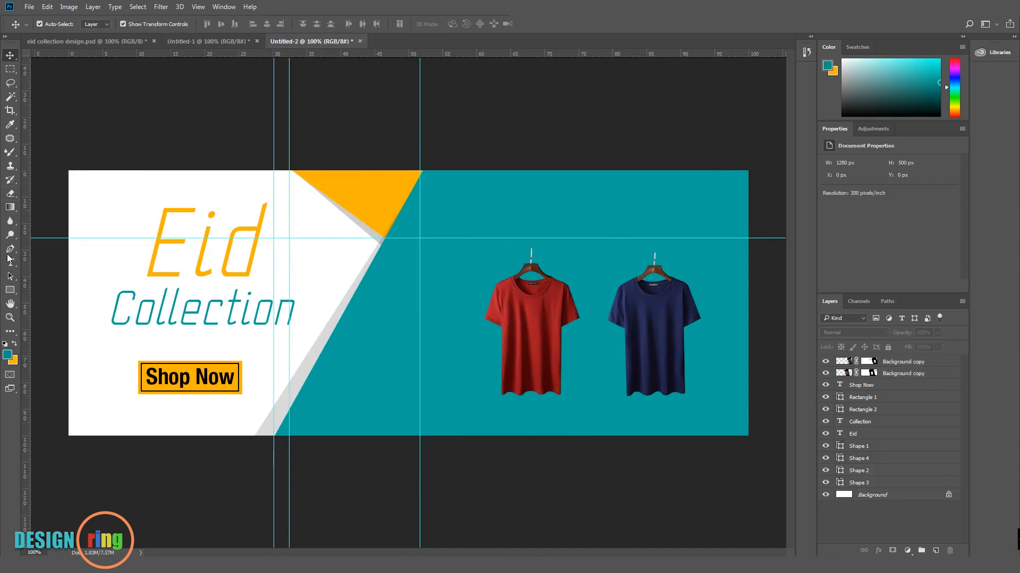
Add the text "POLO T-shirt" above the red shirt and move it down-left near the teal area's slanted edge.
left_click(10, 290)
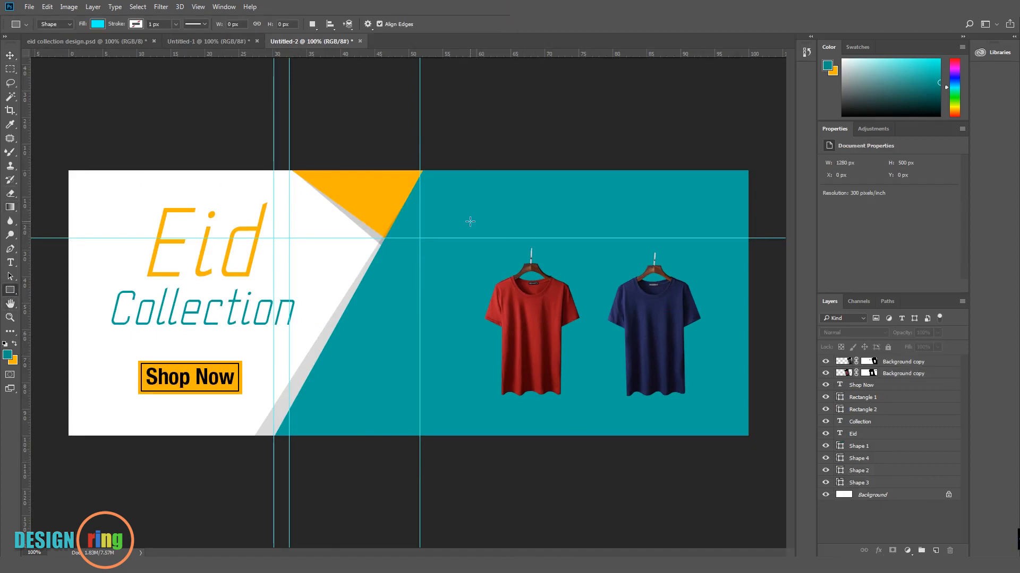
left_click(10, 262)
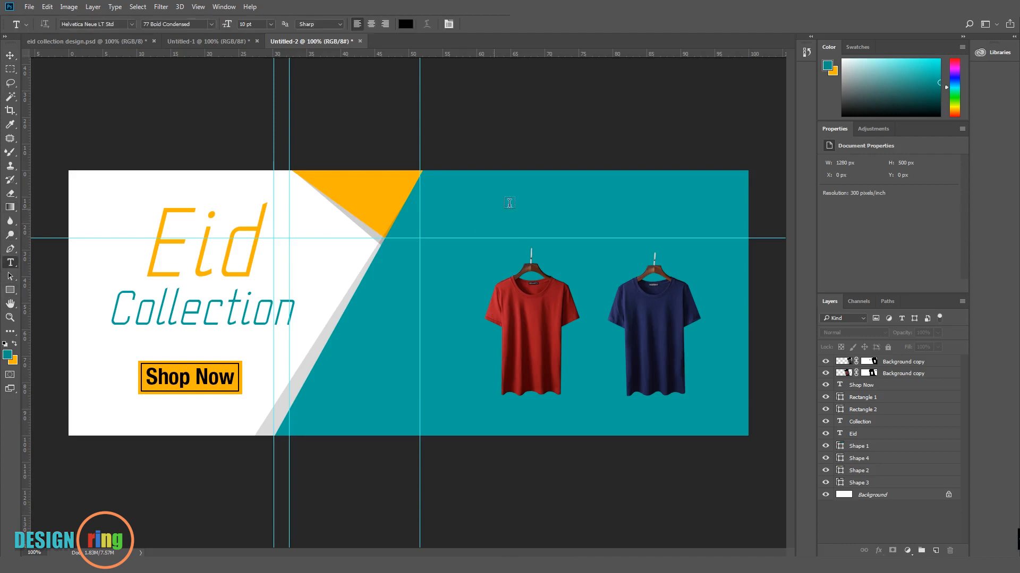
left_click(472, 212)
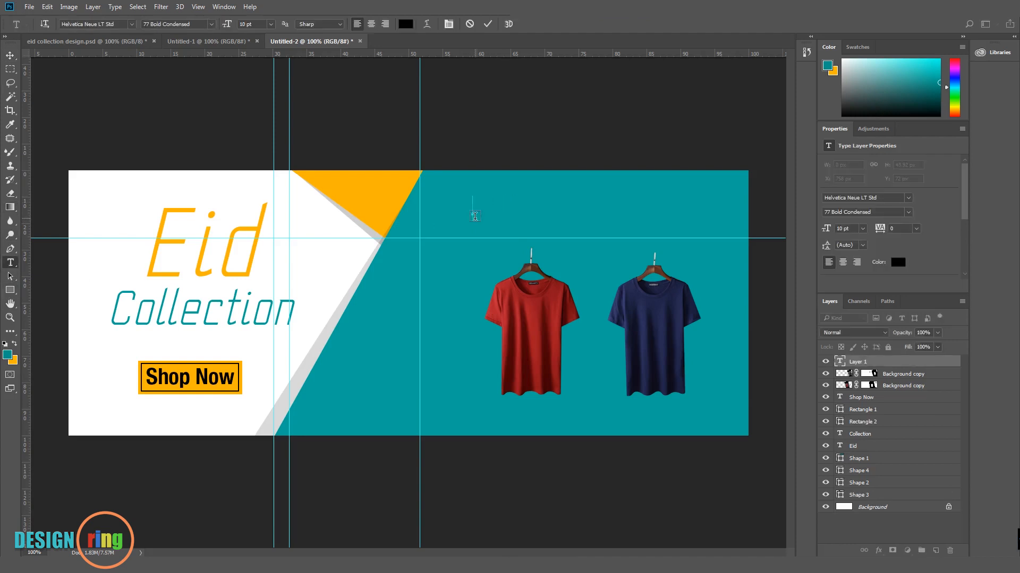
type("POLO T")
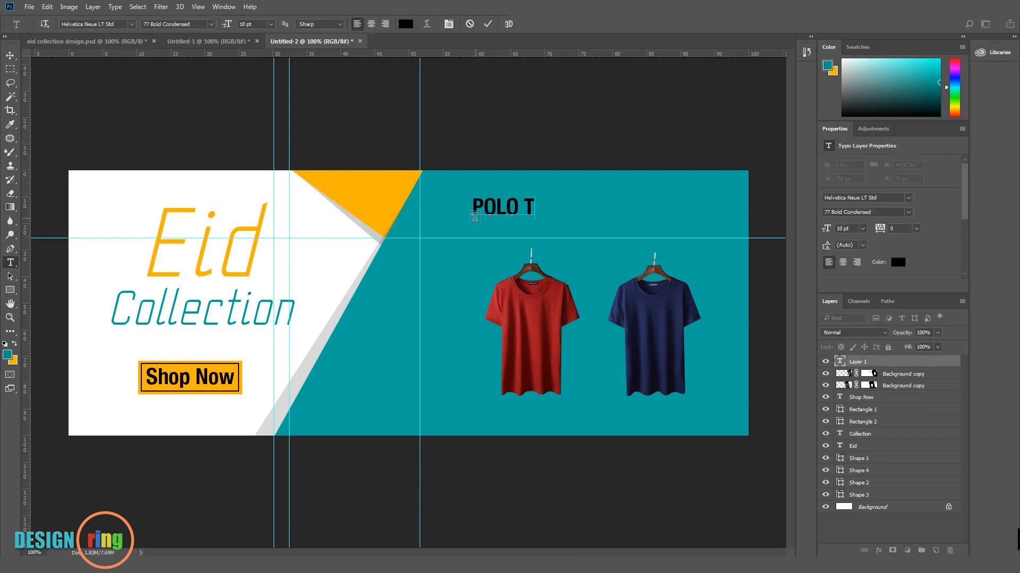
type("-sho")
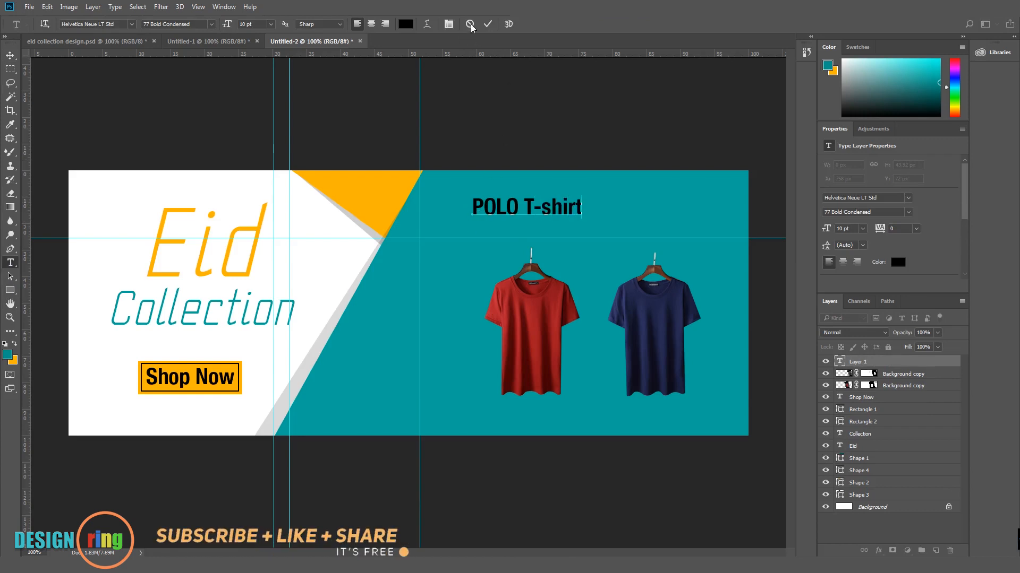
left_click(488, 24)
key("v")
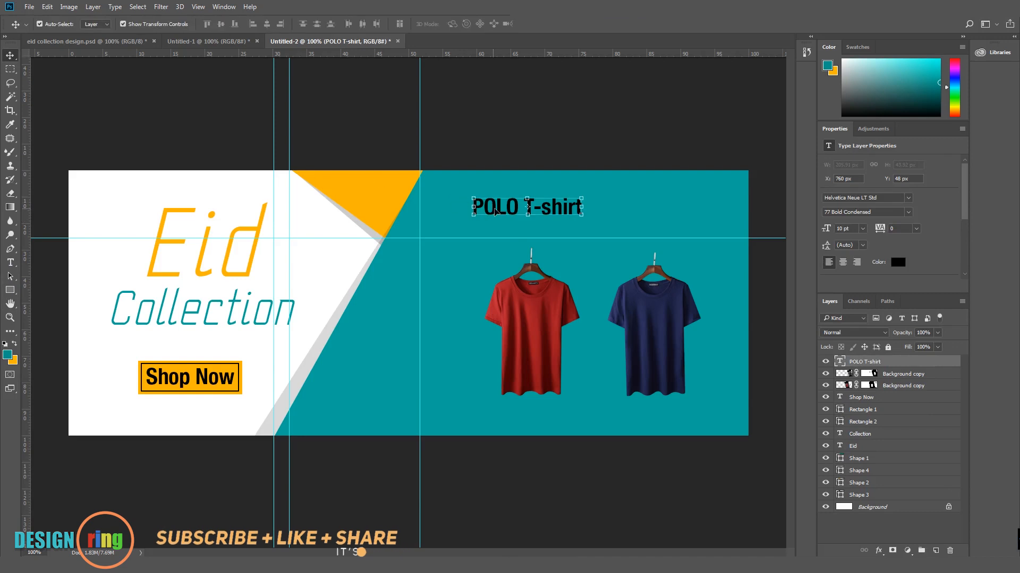
left_click_drag(495, 211, 461, 228)
left_click(120, 143)
Draw a dark gray rectangle, about 249 × 60 px, over the "POLO T-shirt" text and place its layer beneath the text layer.
left_click(9, 290)
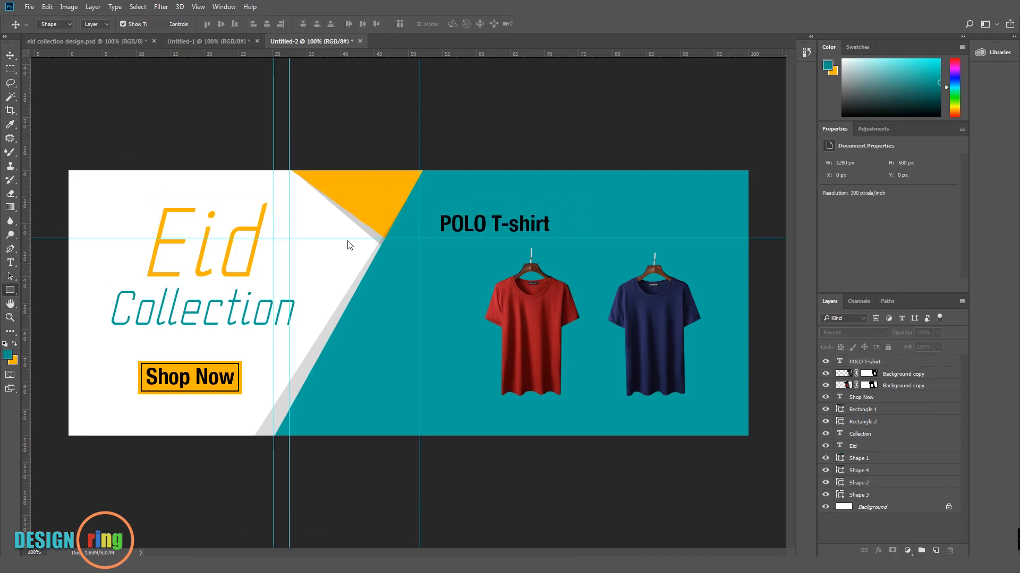
left_click_drag(429, 207, 561, 239)
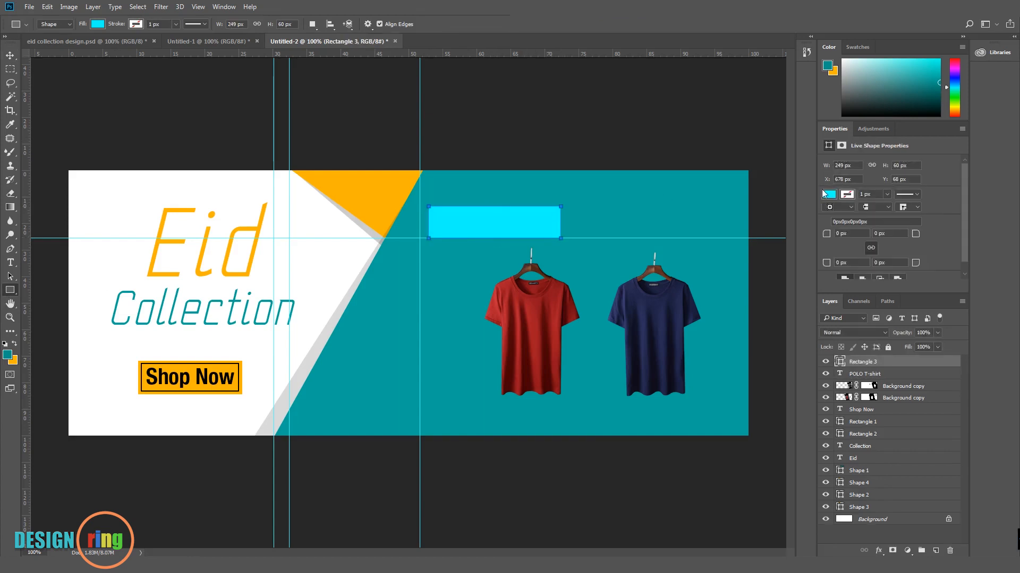
left_click(828, 194)
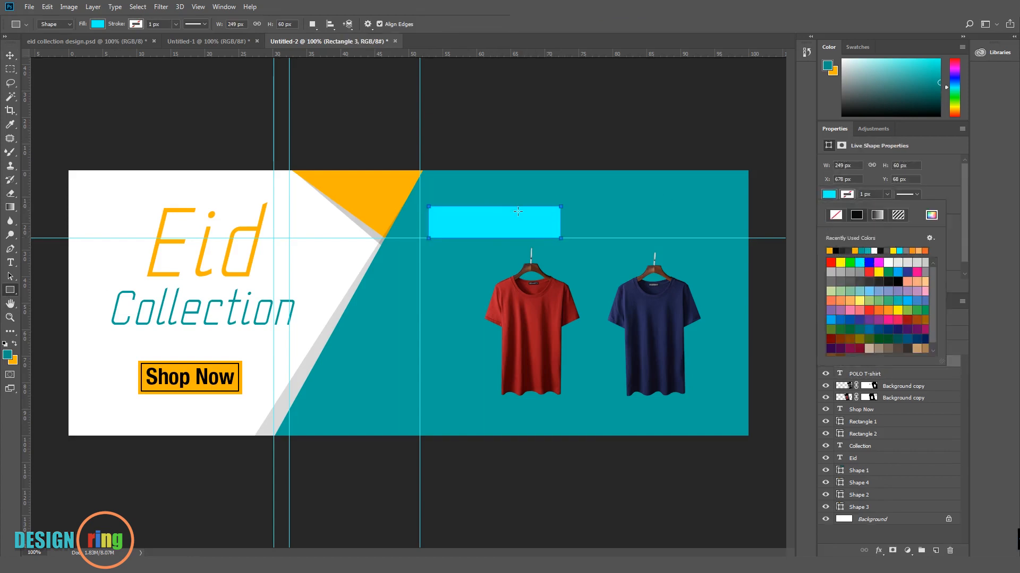
left_click(873, 280)
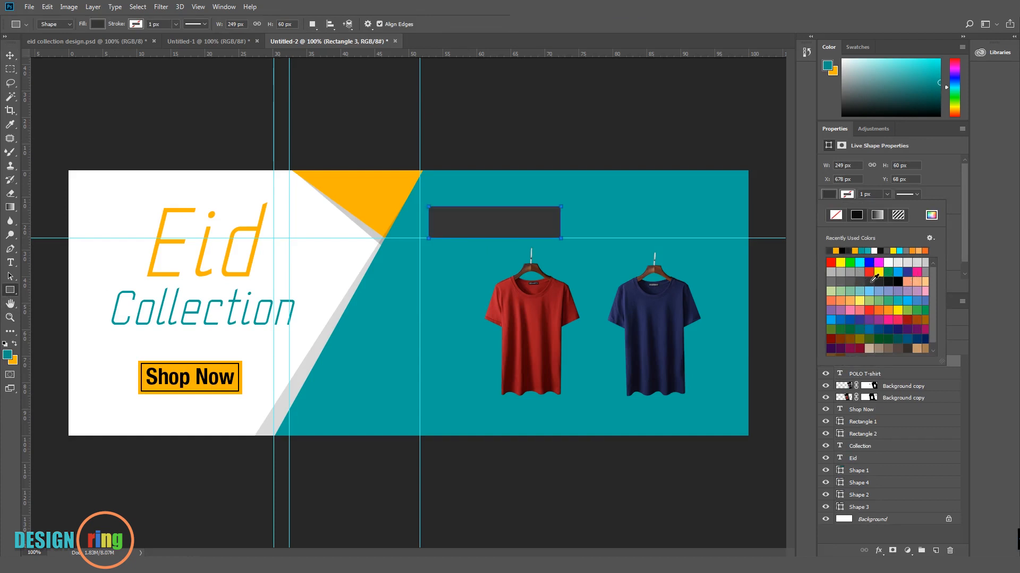
left_click(13, 55)
left_click_drag(875, 364, 879, 378)
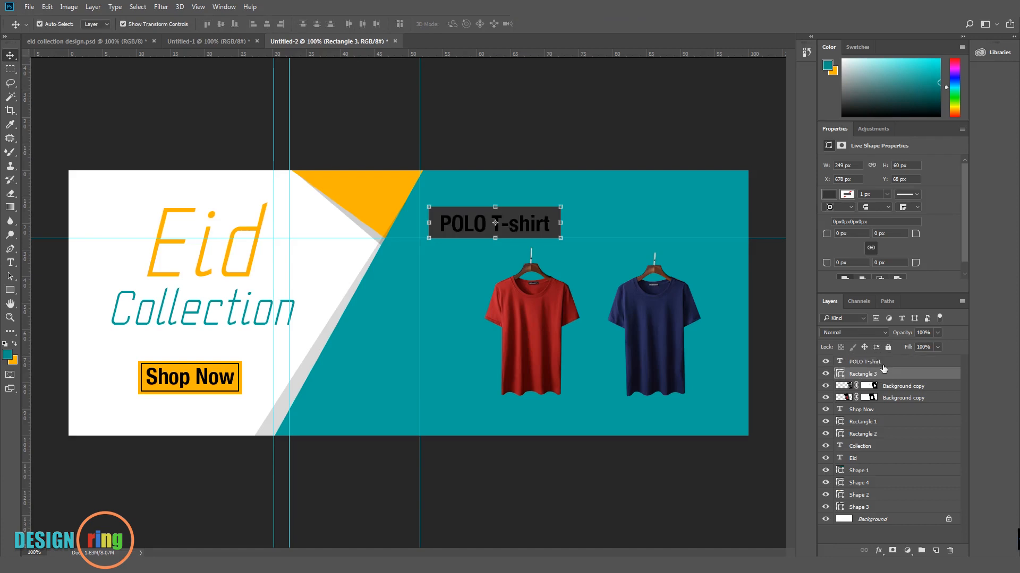
Recolor the "POLO T-shirt" text with the orange sampled from the triangle.
left_click(881, 363)
left_click(901, 264)
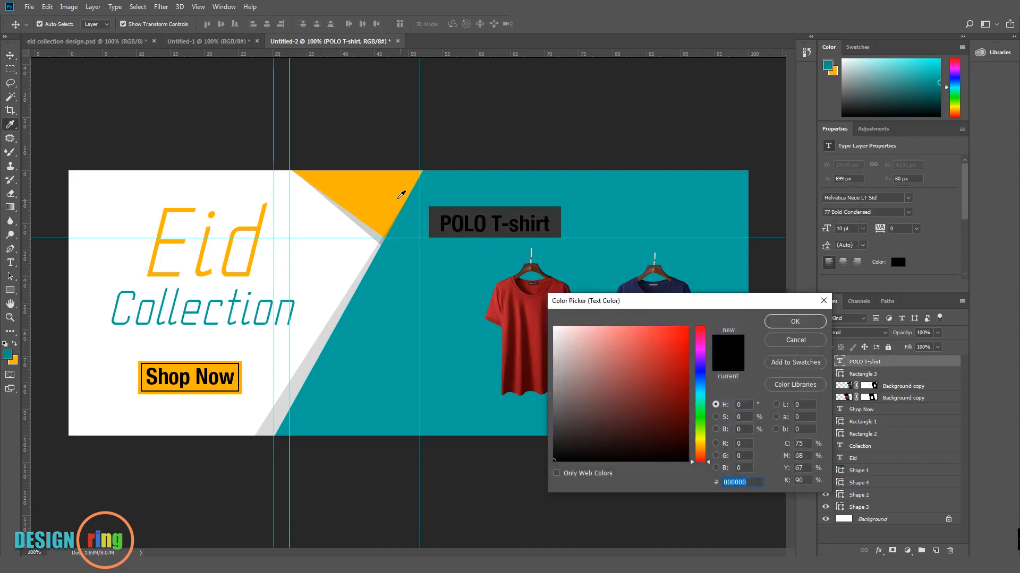
left_click(399, 199)
left_click(795, 321)
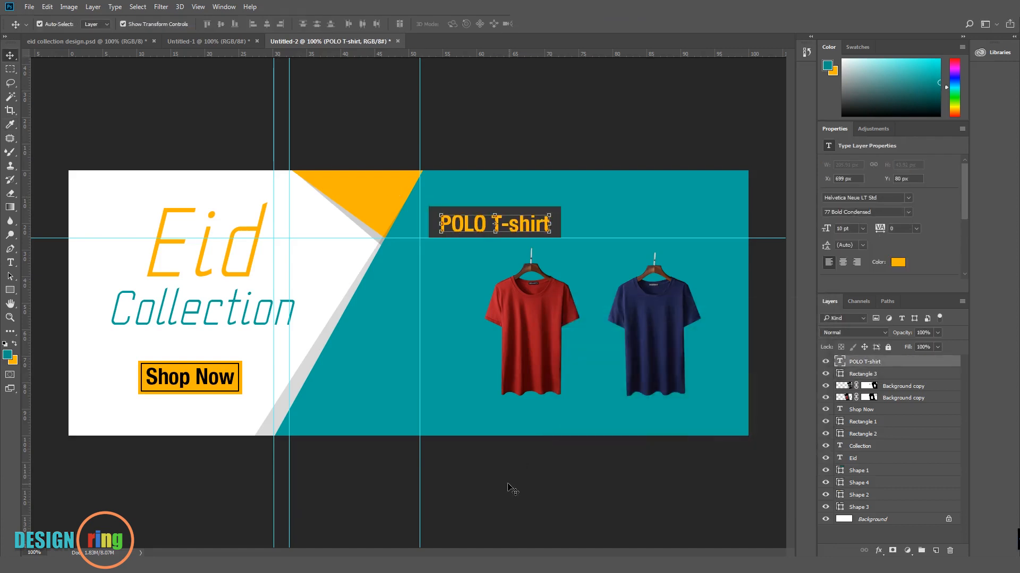
left_click(383, 123)
Move the red T-shirt horizontally closer to the navy T-shirt.
left_click_drag(540, 319, 564, 327)
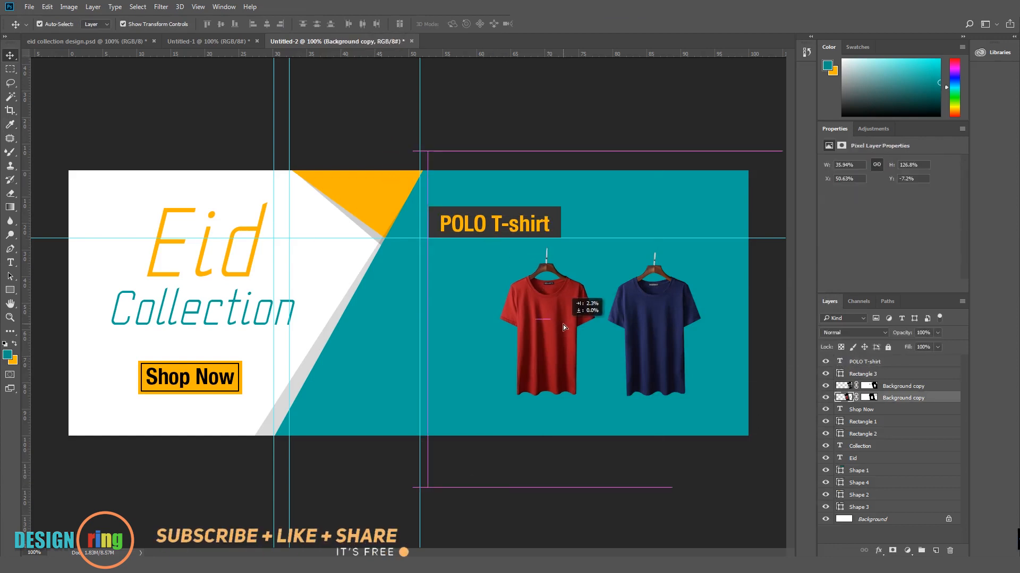
left_click(351, 461)
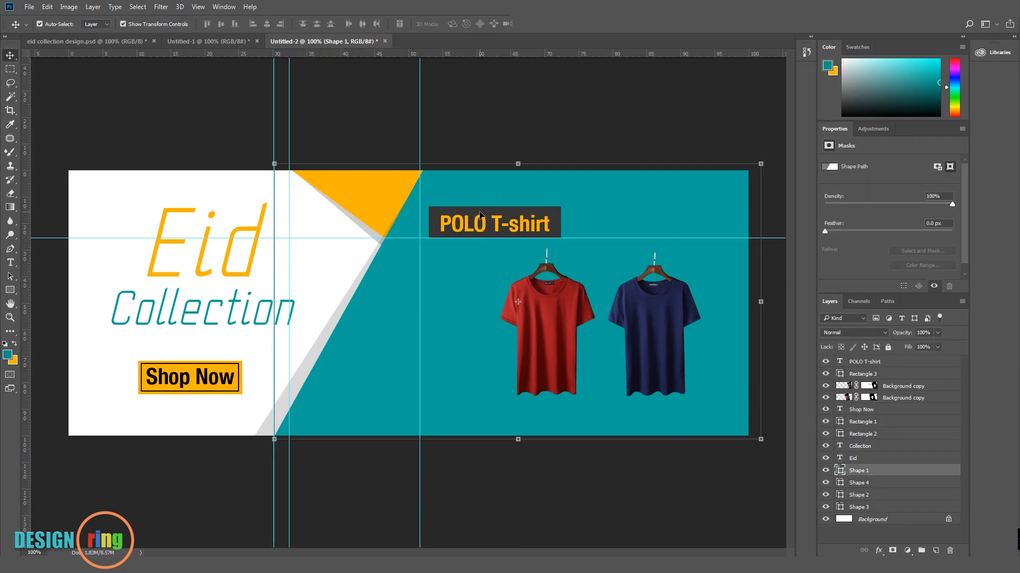
left_click(511, 218)
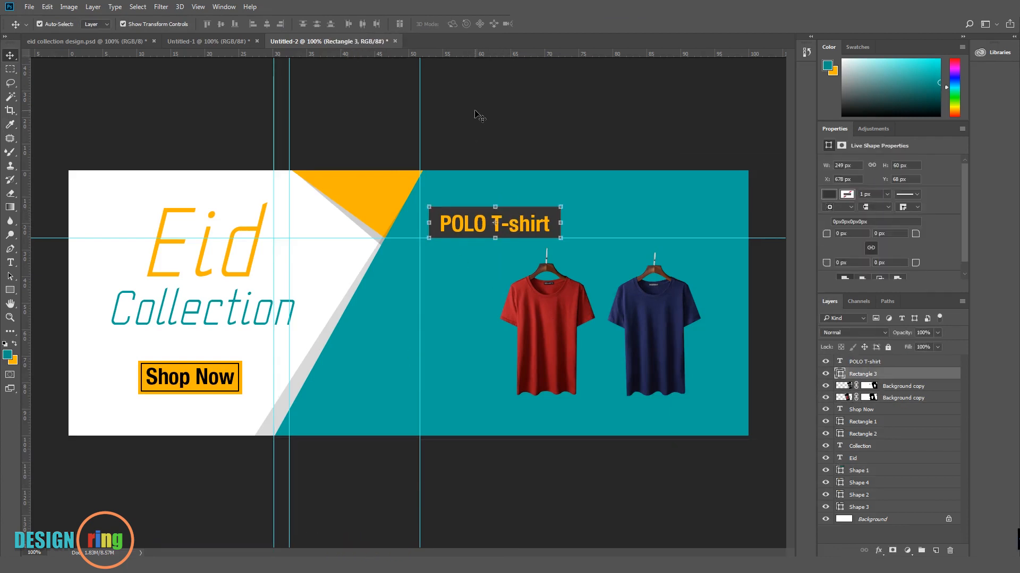
left_click(478, 114)
Add two separate orange text layers, "Up to" with "30% OFF" below it, on the teal area beside the red shirt.
left_click(10, 262)
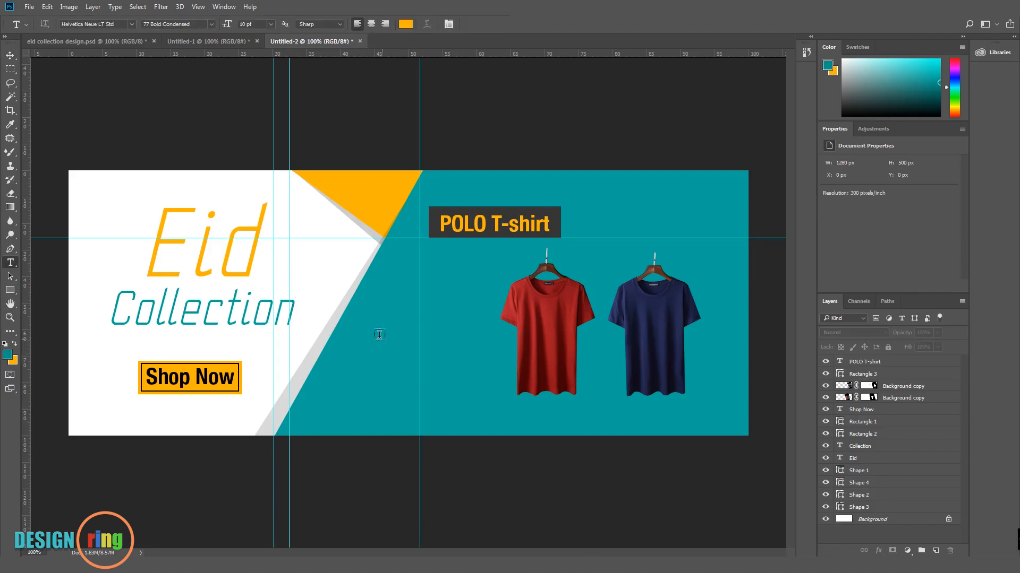
left_click(375, 335)
type("Up")
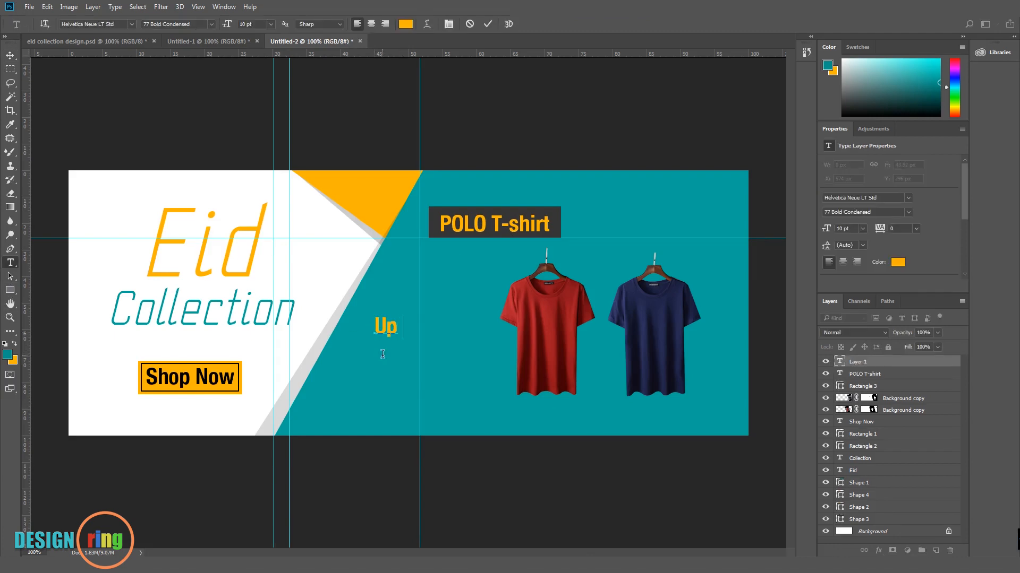
type(" to")
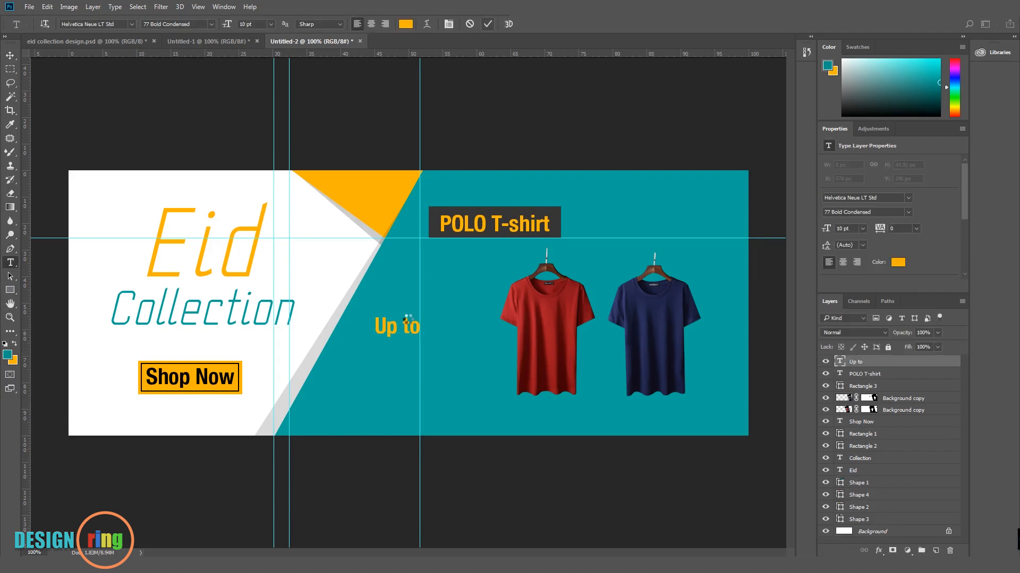
left_click(487, 24)
left_click(389, 356)
type("30%")
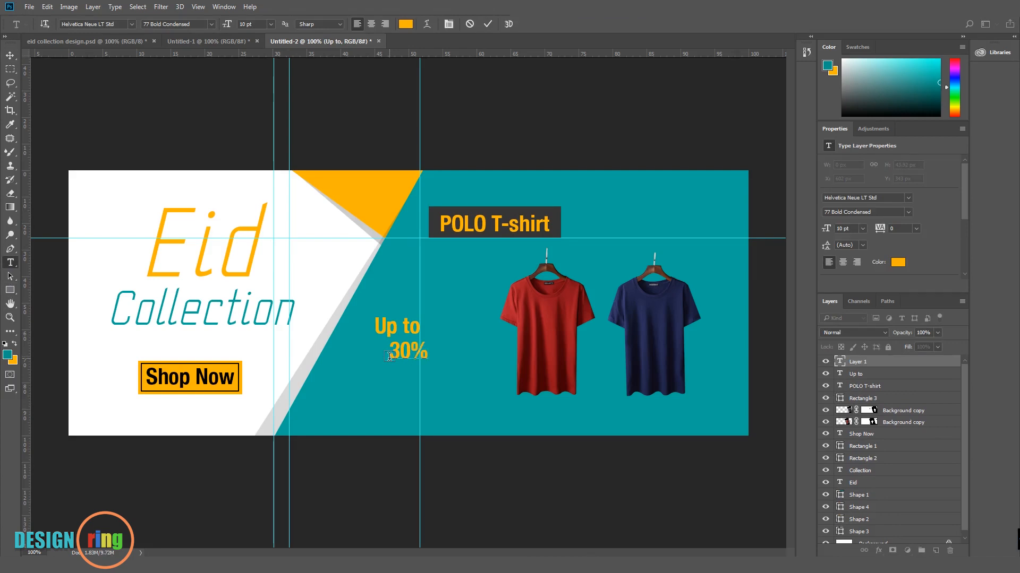
type(" OFF")
left_click(488, 24)
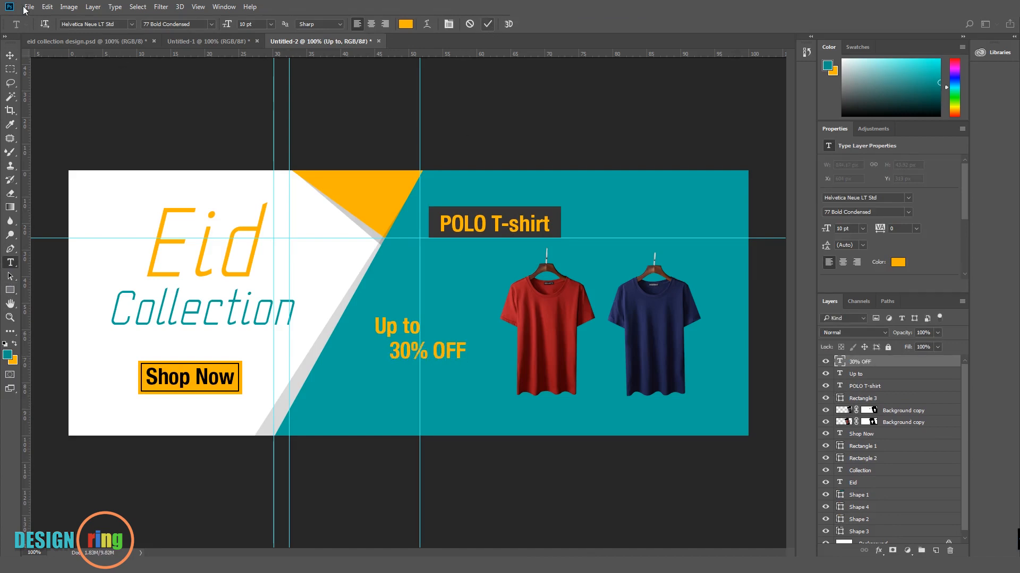
Center the "Up to" text above "30% OFF" and set its color to white (ffffff).
key("v")
left_click_drag(413, 355, 399, 332)
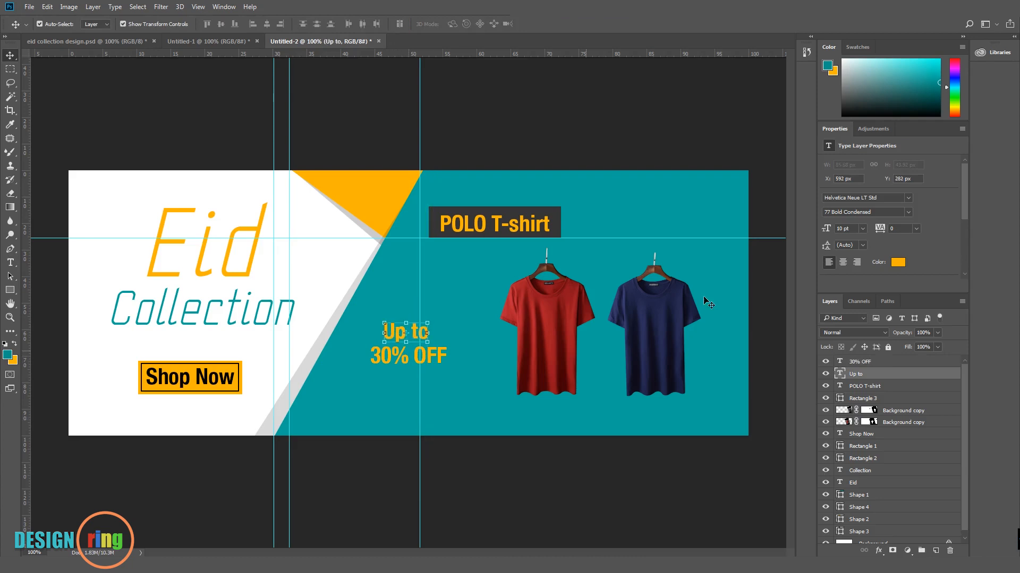
left_click(898, 263)
type("ffffff")
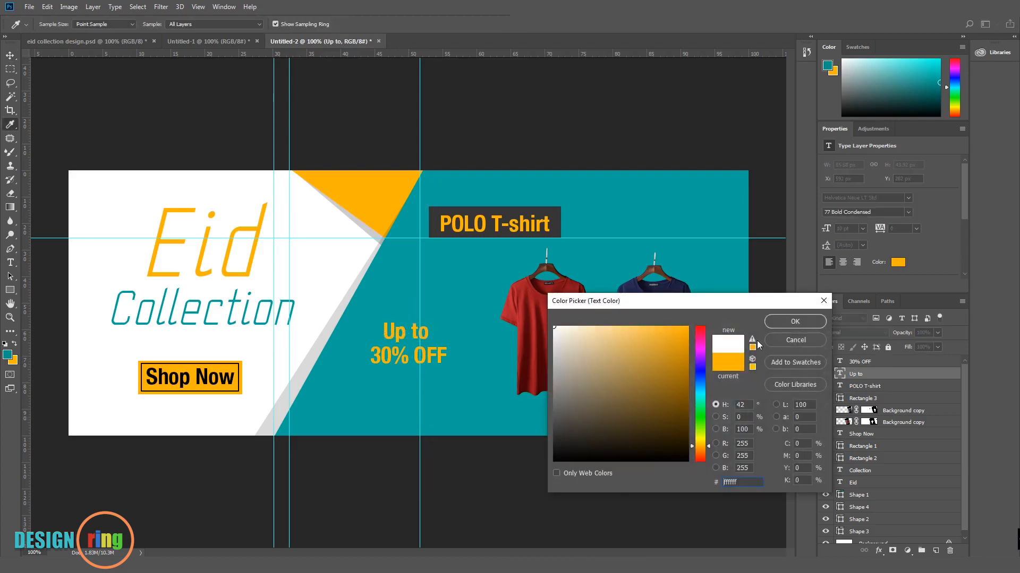
left_click(777, 320)
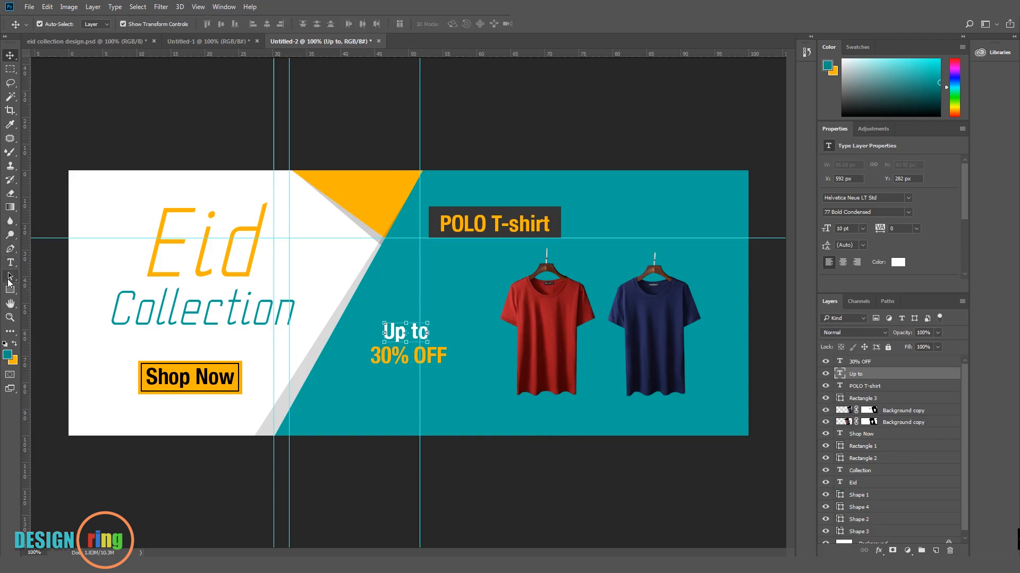
Draw a rectangle of about 179 × 71 px around "30% OFF" and nudge it 5 px down and 2 px right.
left_click(10, 290)
left_click_drag(358, 329, 452, 366)
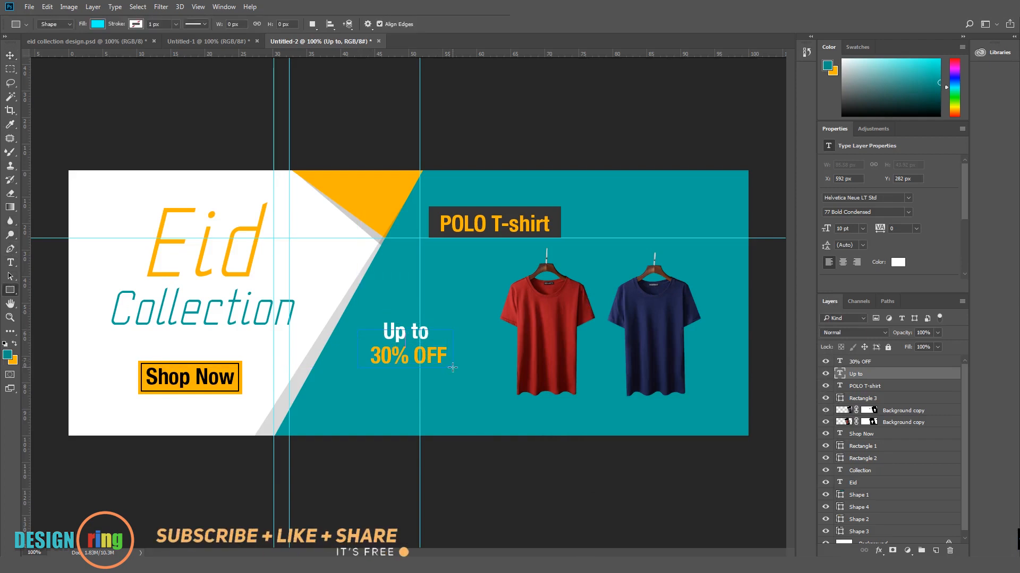
left_click(8, 55)
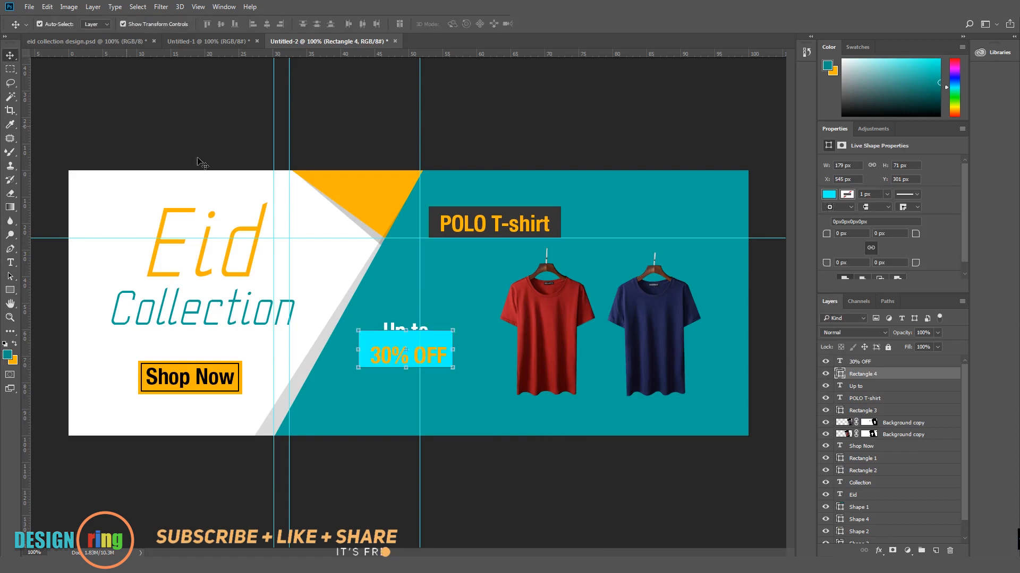
key("Down")
key("Down")
key("Down")
key("Down")
key("Down")
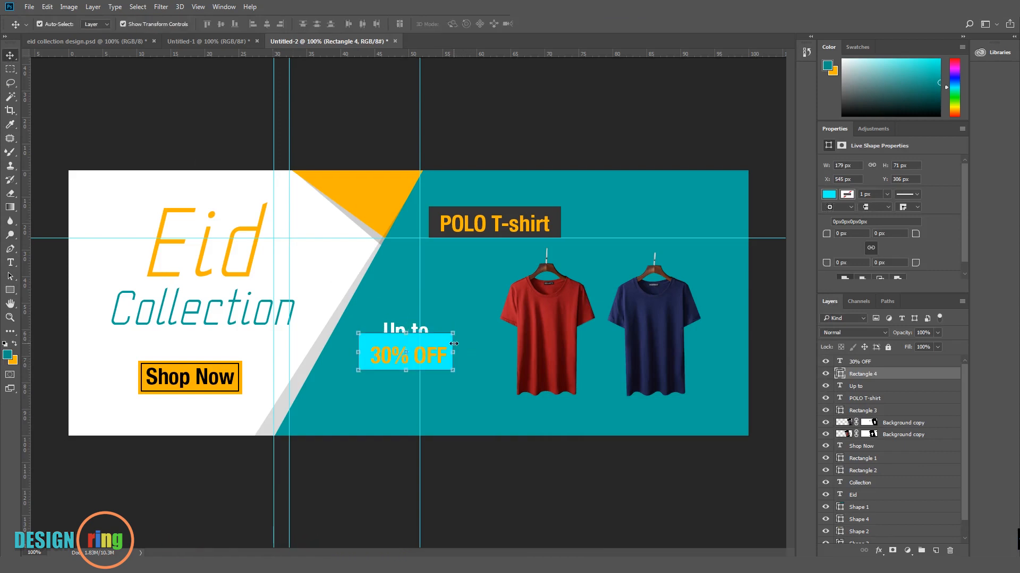
key("Right")
key("Right")
Remove the fill of the rectangle around "30% OFF" and give it a 4 px white stroke.
left_click(828, 195)
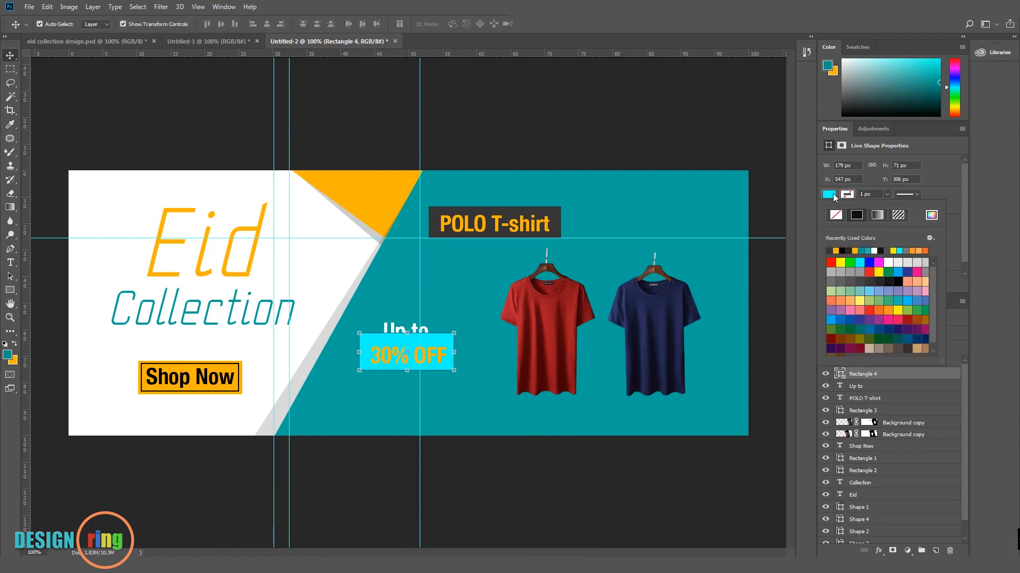
left_click(836, 214)
left_click(828, 194)
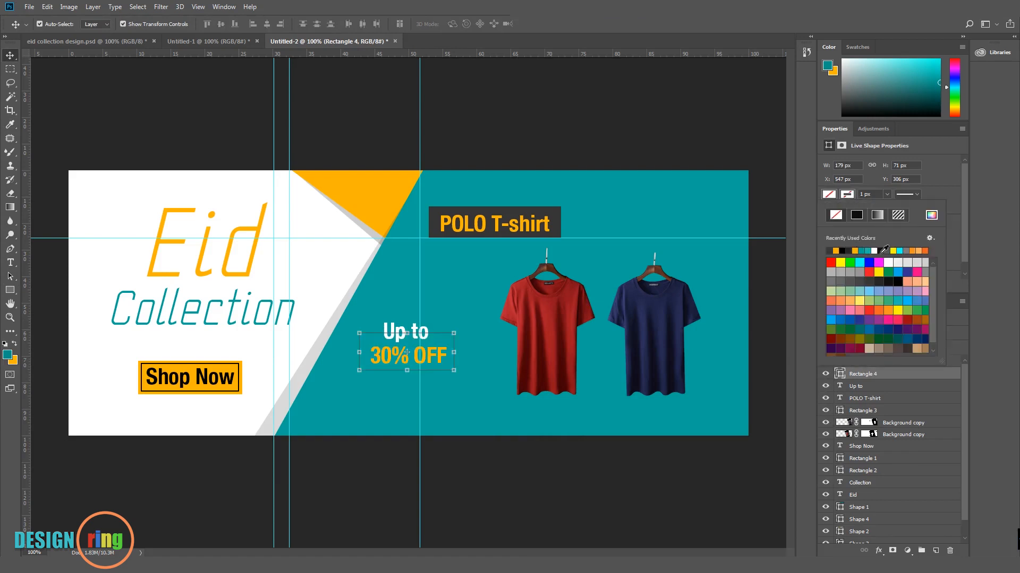
left_click(873, 250)
left_click(861, 194)
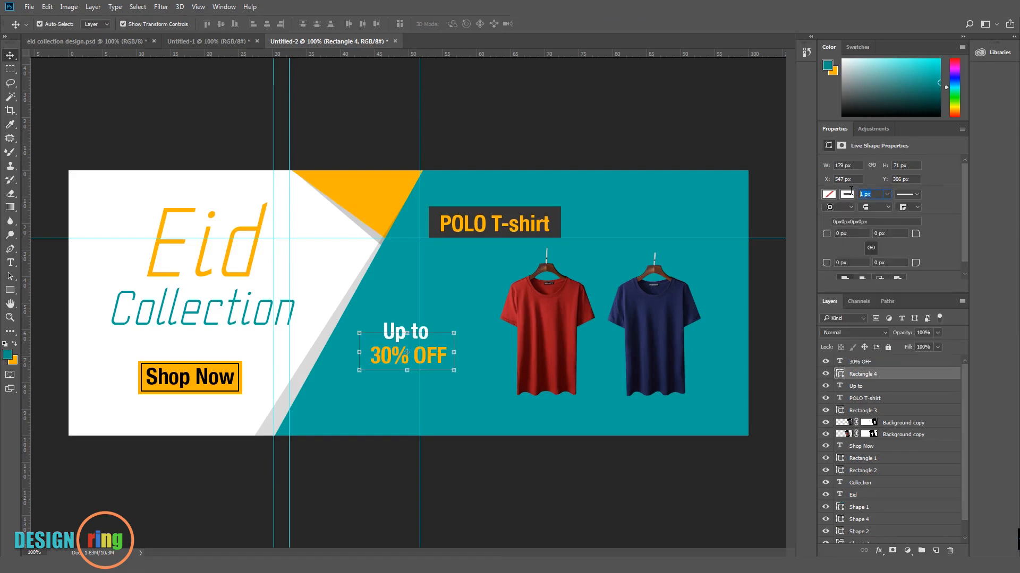
type("4")
key("Return")
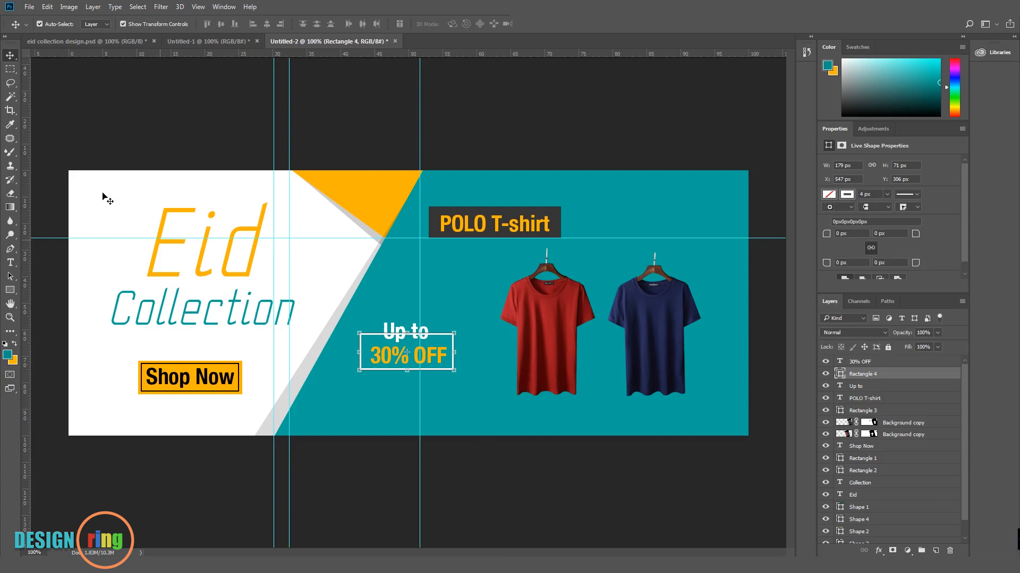
left_click(113, 97)
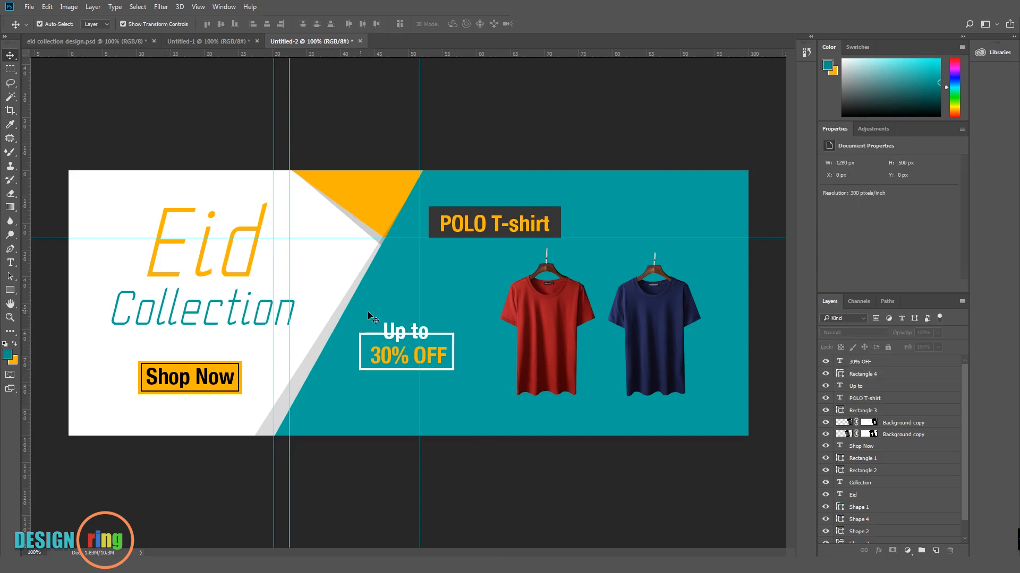
Nudge the "30% OFF" text 2 px left and 1 px up inside its white frame.
left_click(435, 360)
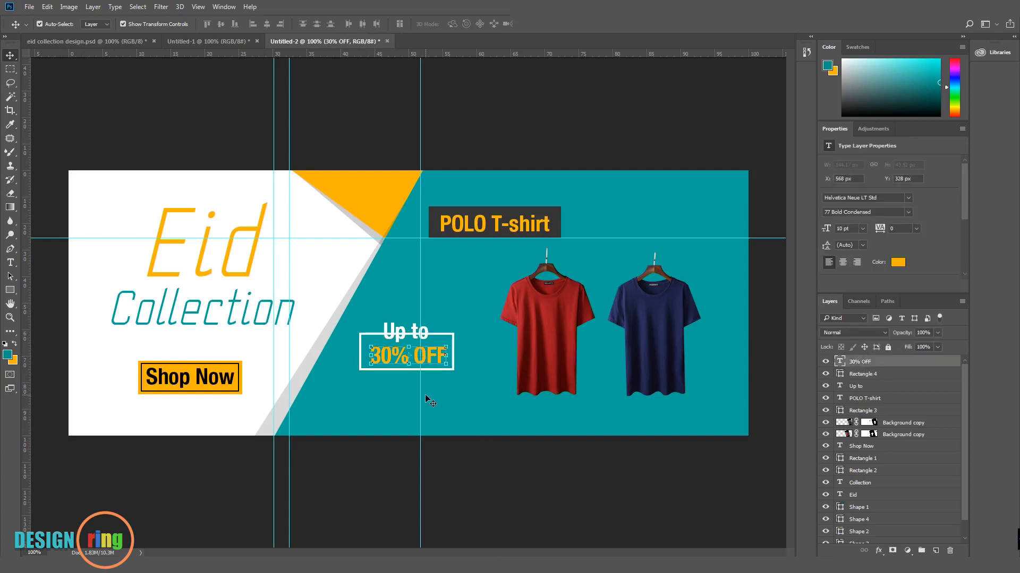
key("Left")
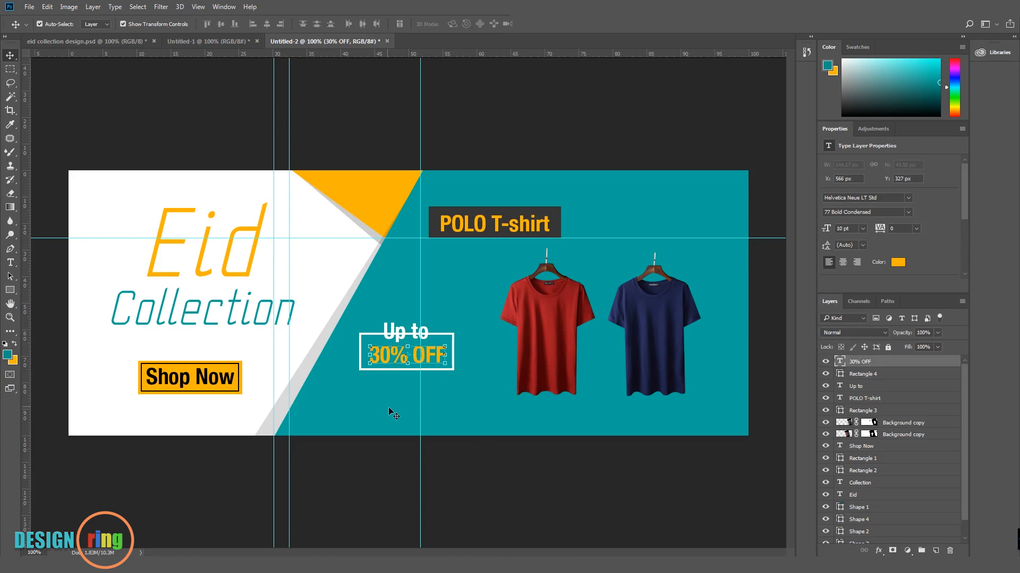
left_click(387, 477)
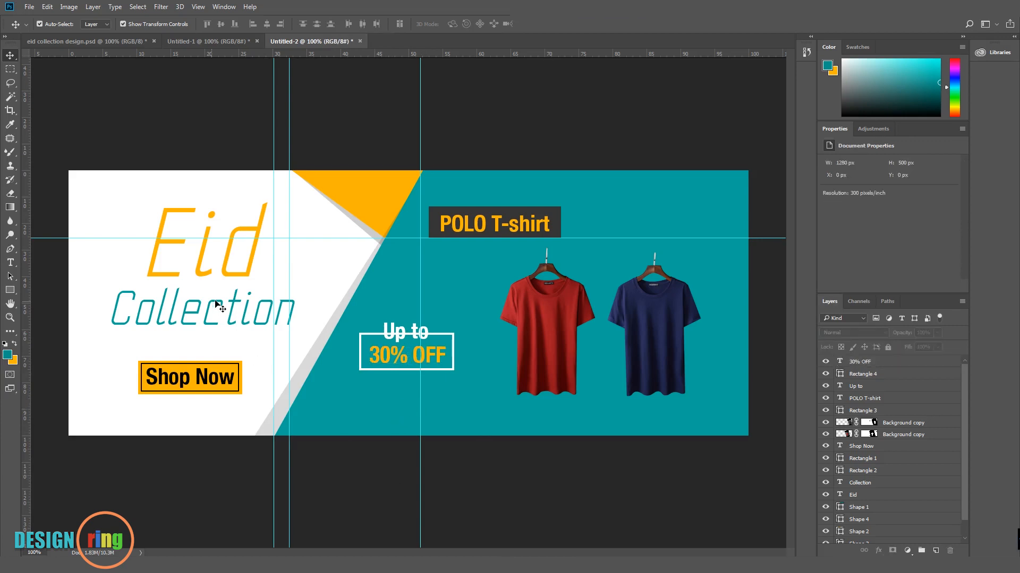
Rasterize the white frame around "30% OFF" and erase the part of its top line behind "Up to".
left_click(454, 354)
right_click(862, 371)
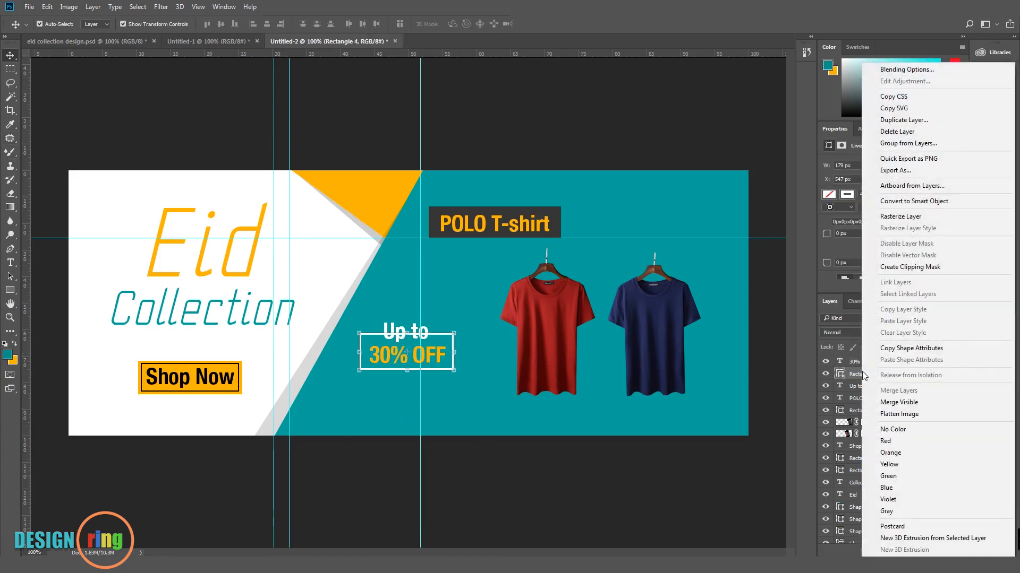
left_click(903, 215)
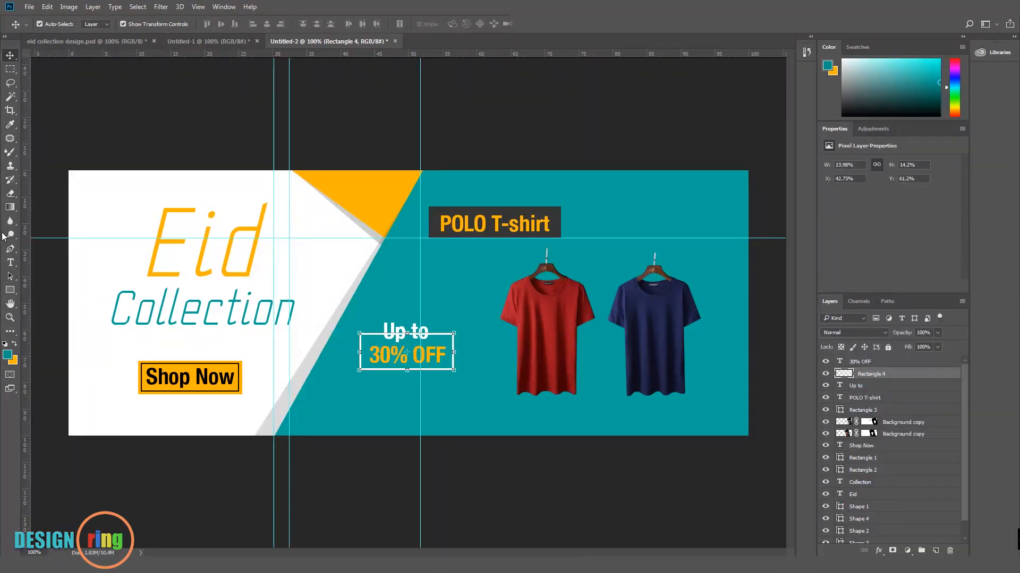
left_click(10, 194)
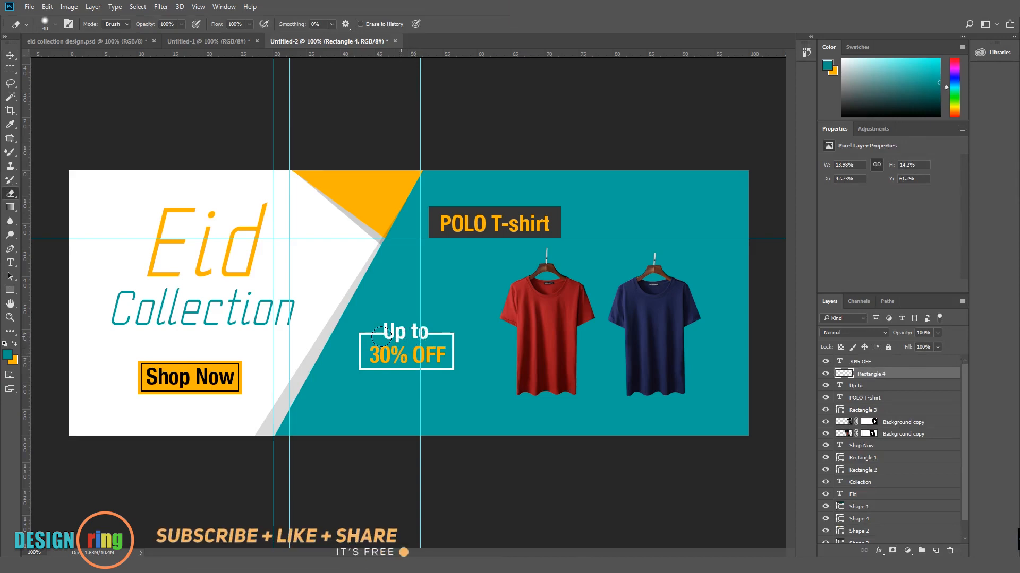
left_click(9, 55)
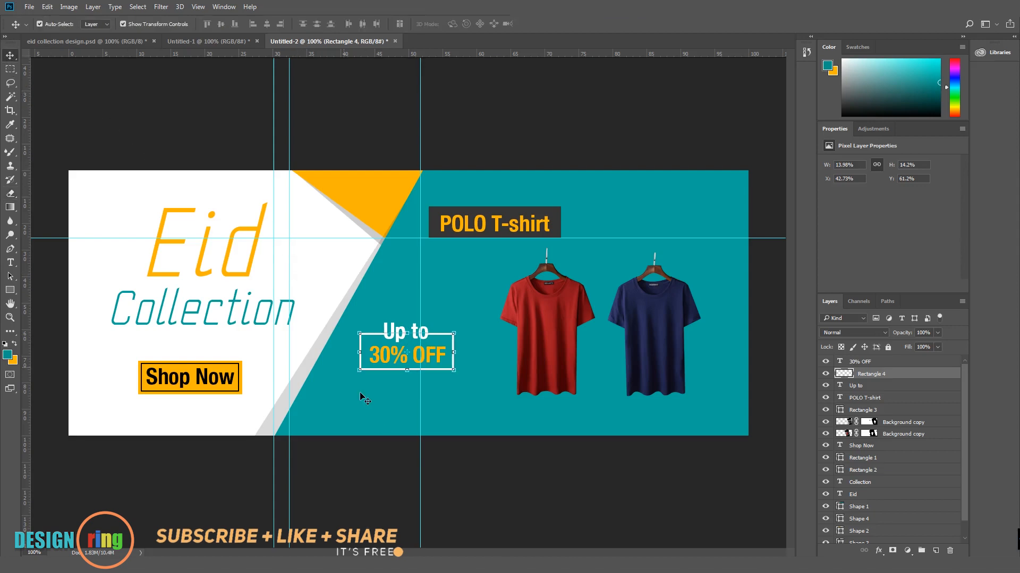
left_click(392, 475)
Set the color of the "30% OFF" text to white (ffffff).
left_click(396, 353)
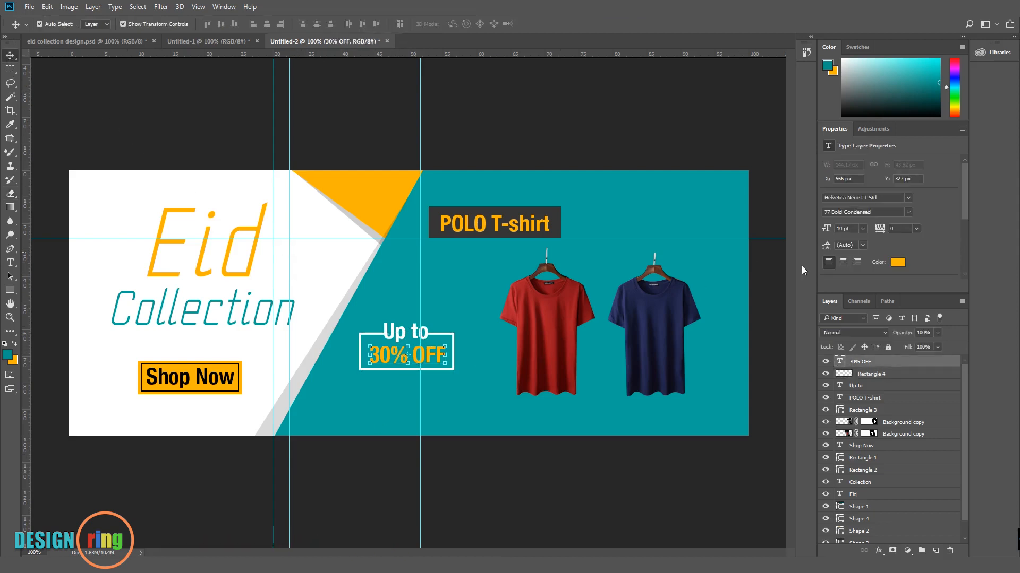
left_click(898, 262)
type("ffffff")
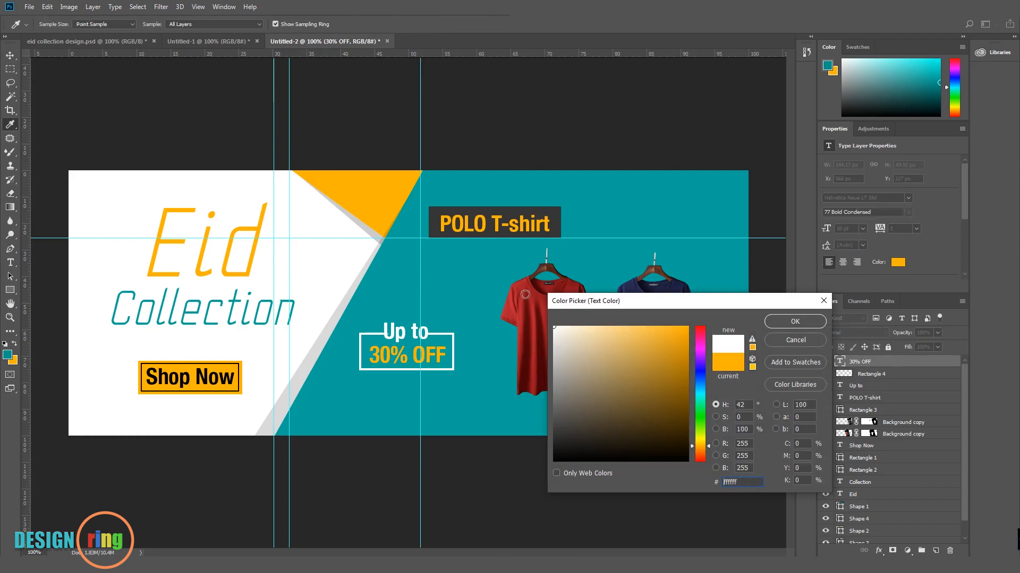
left_click(796, 322)
left_click(357, 483)
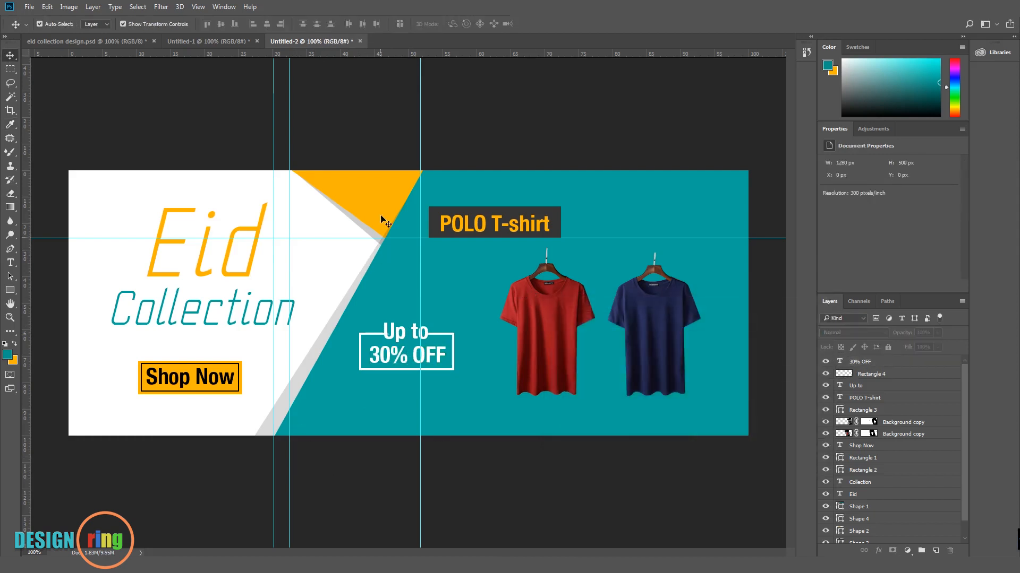
Copy the brown polo shirt from Untitled-1 into the banner and place it upright at the lower edge beneath "30% OFF".
left_click(210, 41)
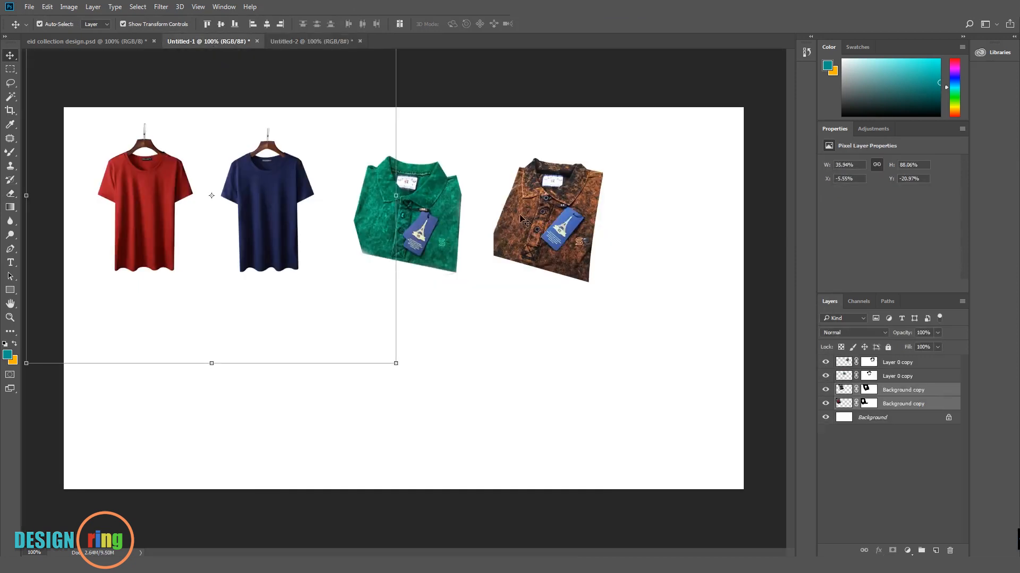
left_click_drag(523, 221, 428, 402)
left_click(427, 422)
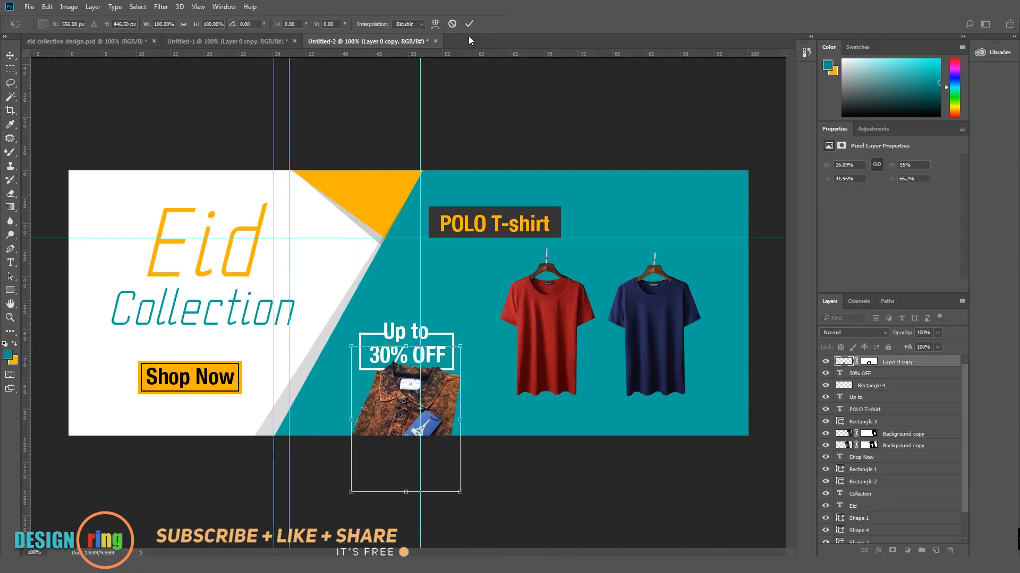
left_click(468, 24)
Move "Up to" and its white frame up about 36 px and right about 19 px, and place "30% OFF" back inside the frame.
left_click(399, 339)
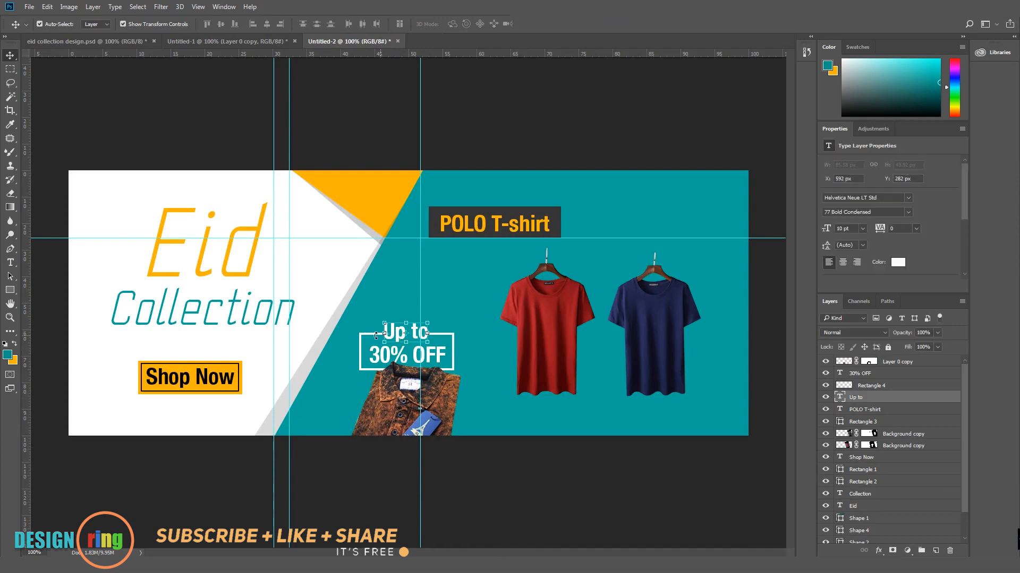
left_click(369, 334, "shift")
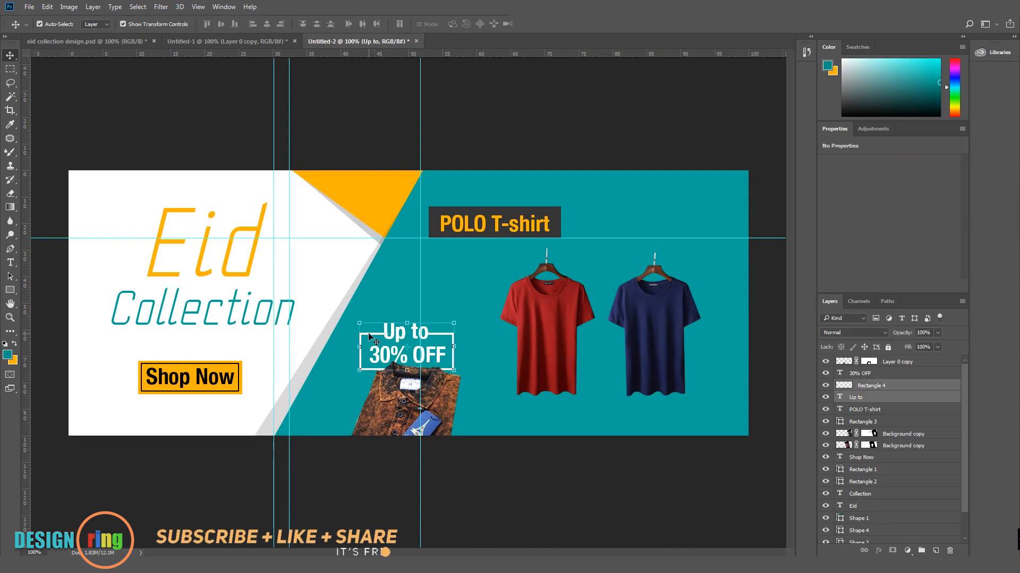
key("Up")
key("Up")
key("Up")
key("Up")
key("Up")
key("Up")
key("Up")
key("Up")
key("Up")
key("Up")
key("Up")
key("Up")
key("Up")
key("Up")
key("Up")
key("Up")
key("Up")
key("Up")
key("Up")
key("Up")
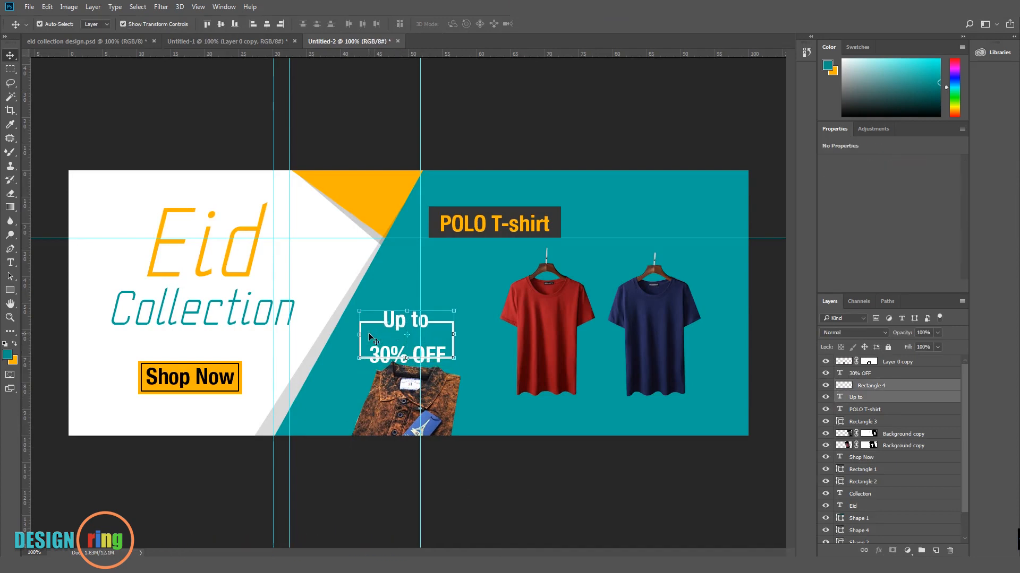
key("Right")
key("Right")
key("Right")
key("Right")
key("Right")
key("Right")
key("Right")
key("Right")
key("Right")
key("Right")
key("Right")
key("Right")
key("Right")
key("Right")
key("Right")
key("Right")
key("Right")
key("Right")
key("Right")
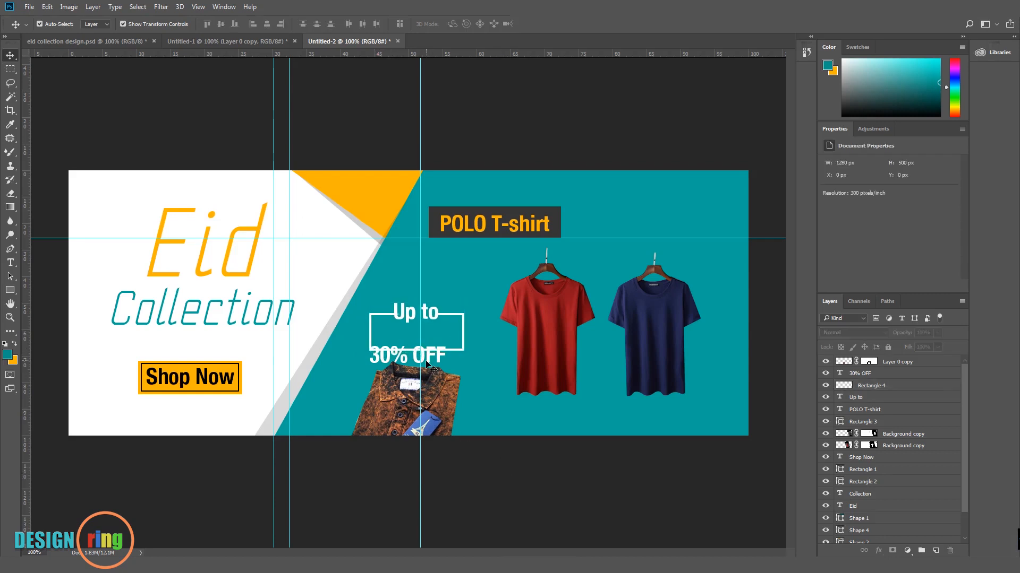
left_click_drag(429, 359, 438, 341)
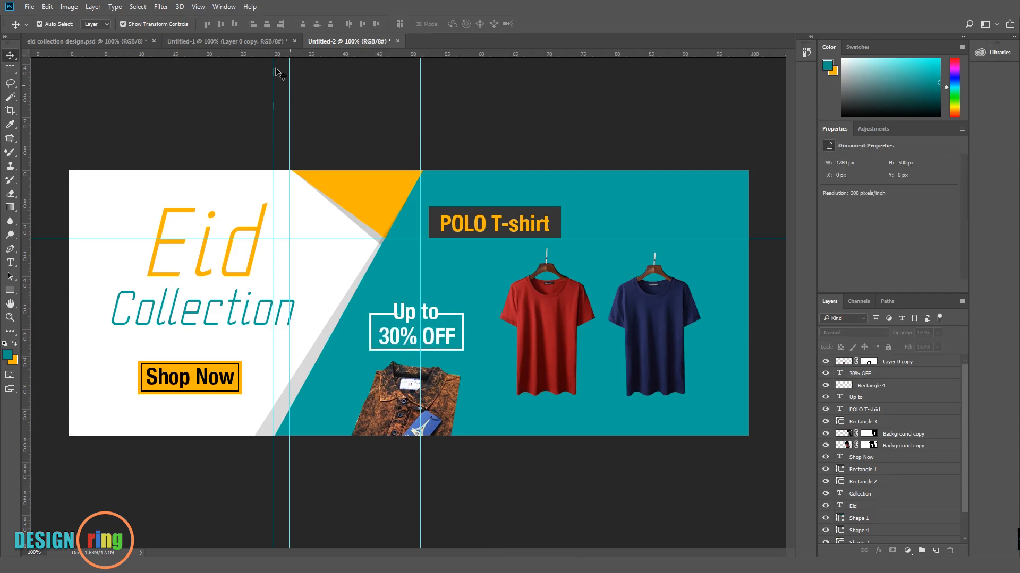
Copy the green polo shirt from Untitled-1 into the banner, rotate it collar-down and place it partly outside the banner's upper-right corner.
left_click(256, 41)
left_click(431, 222)
left_click_drag(432, 222, 616, 239)
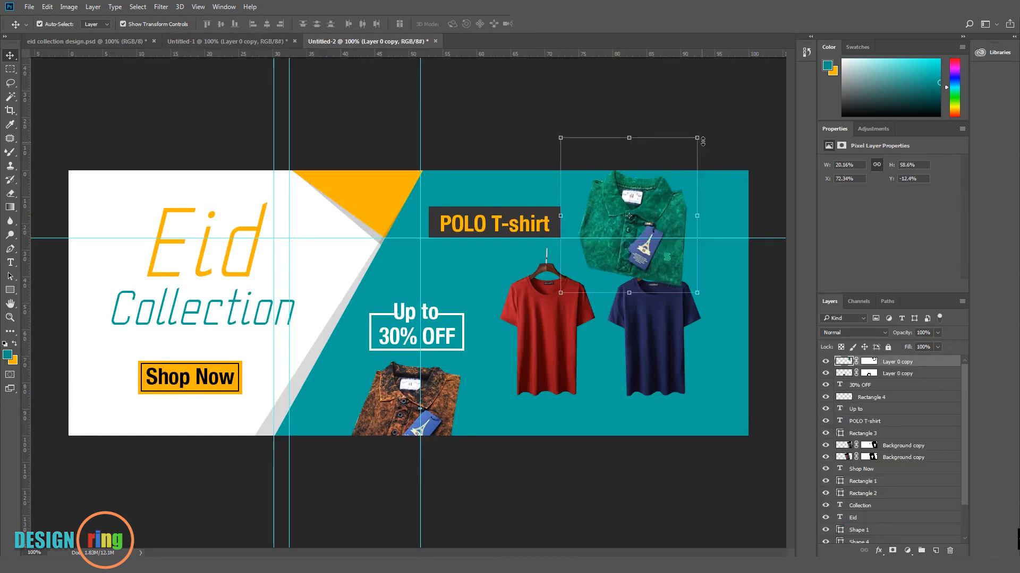
left_click_drag(705, 129, 476, 243)
key("Return")
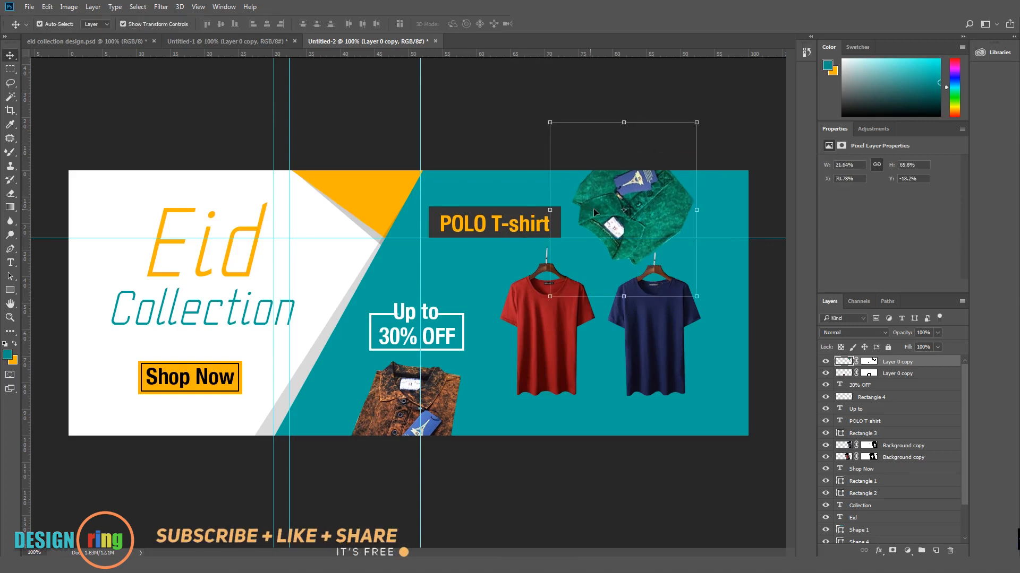
left_click_drag(594, 208, 680, 198)
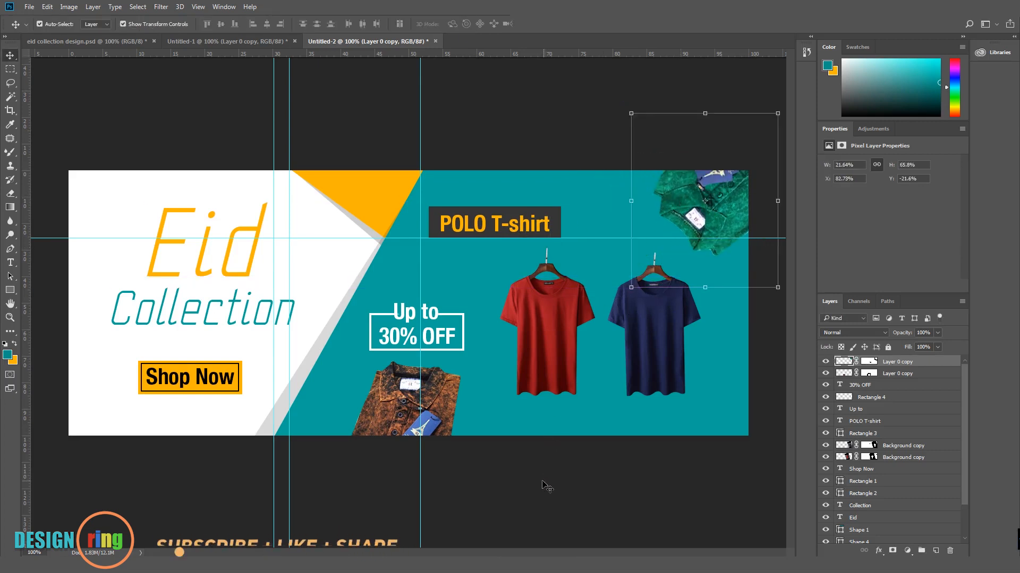
left_click(503, 454)
Add a black Multiply drop shadow at 90% opacity to the brown polo shirt, adjusting its distance and spread.
left_click(451, 416)
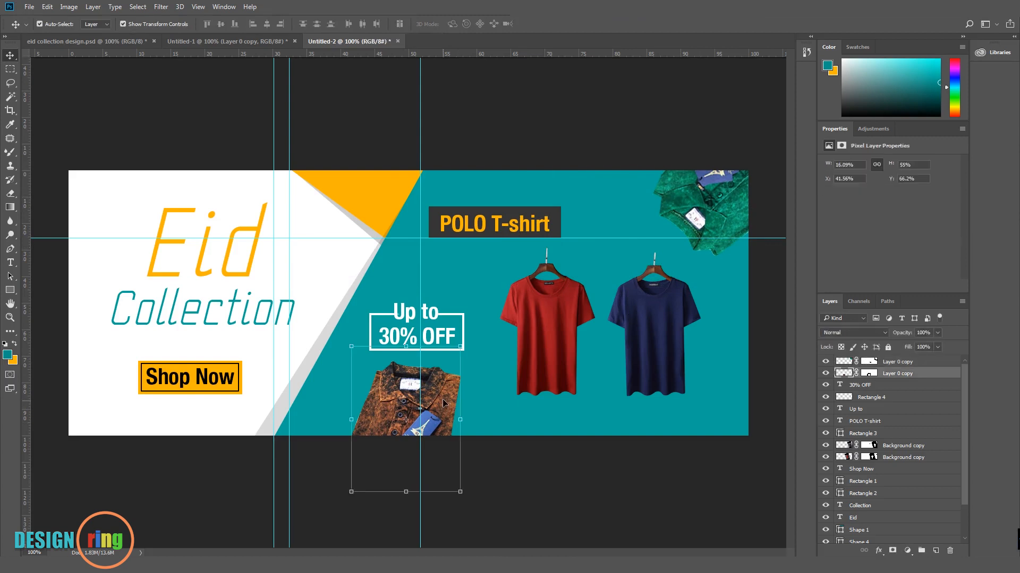
left_click(878, 551)
left_click(884, 544)
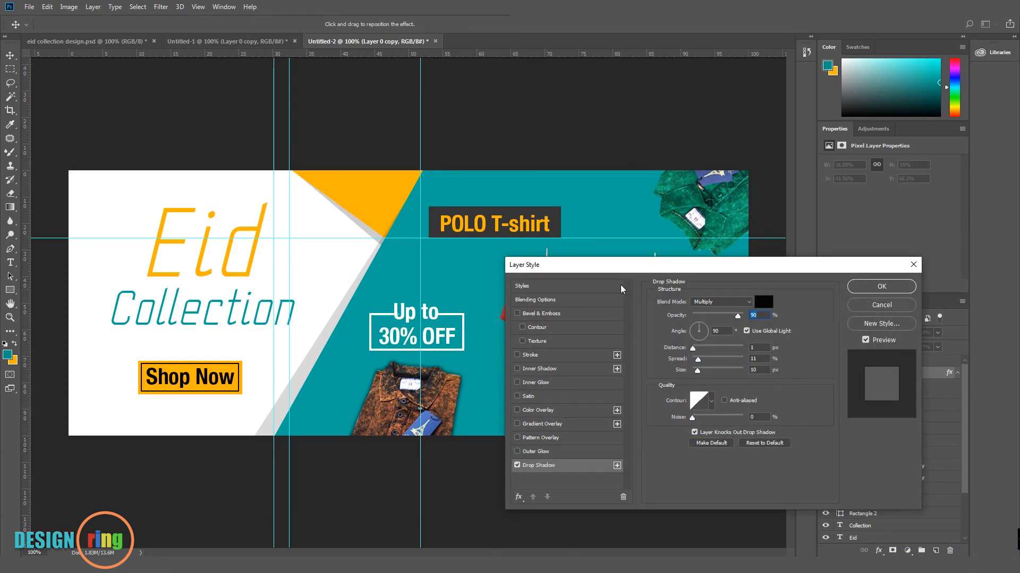
left_click_drag(622, 270, 629, 268)
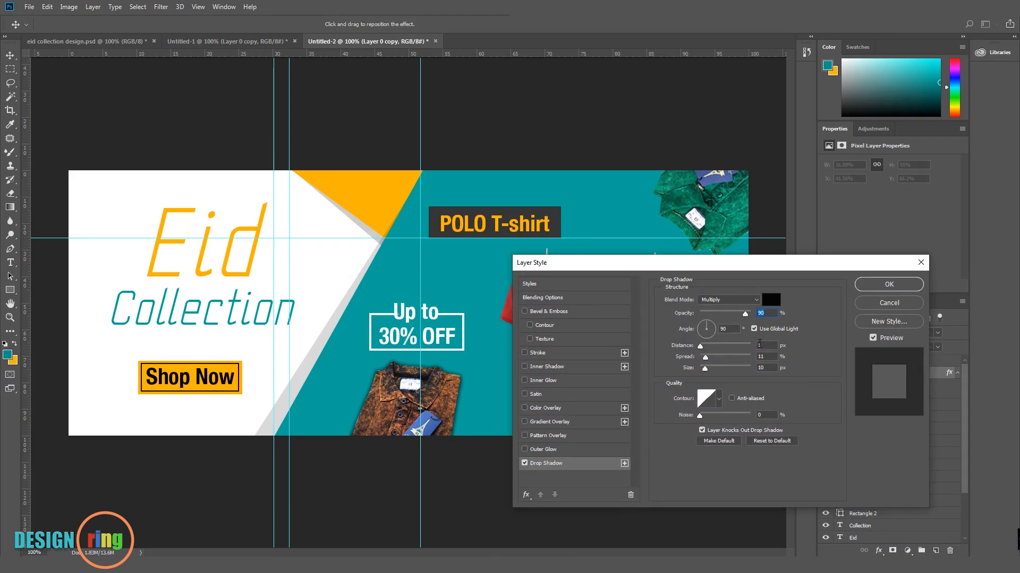
key("Up")
key("Up")
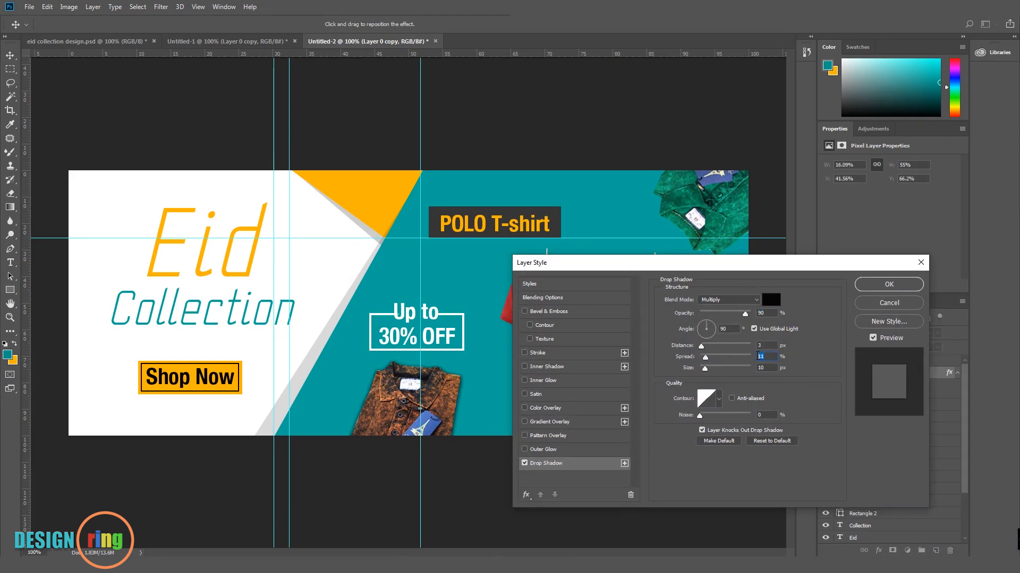
key("Down")
key("Down")
key("Tab")
left_click(876, 289)
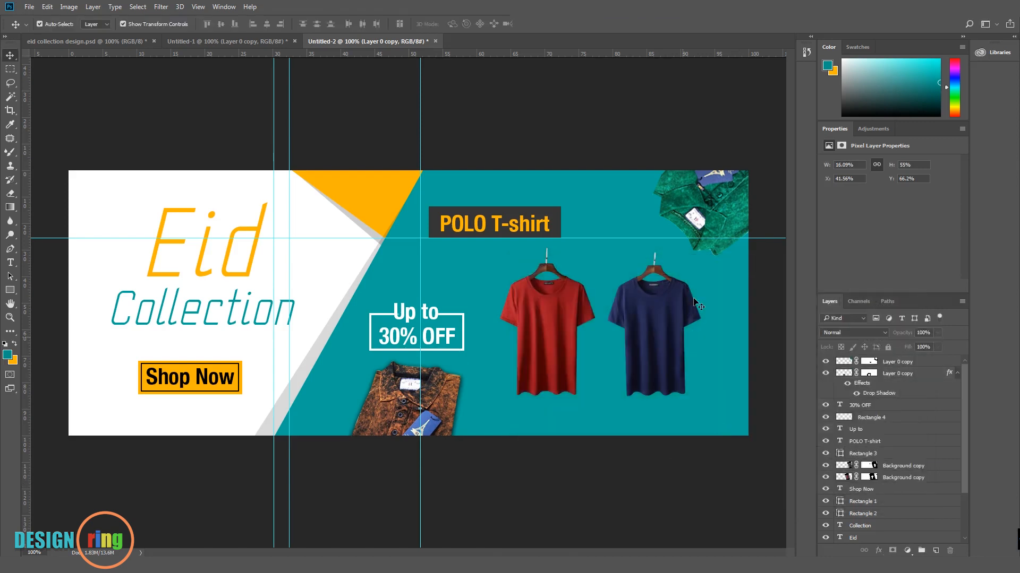
Try a drop shadow on the green polo shirt with 5 px distance, 16% spread and 11 px size.
left_click(703, 228)
left_click(878, 551)
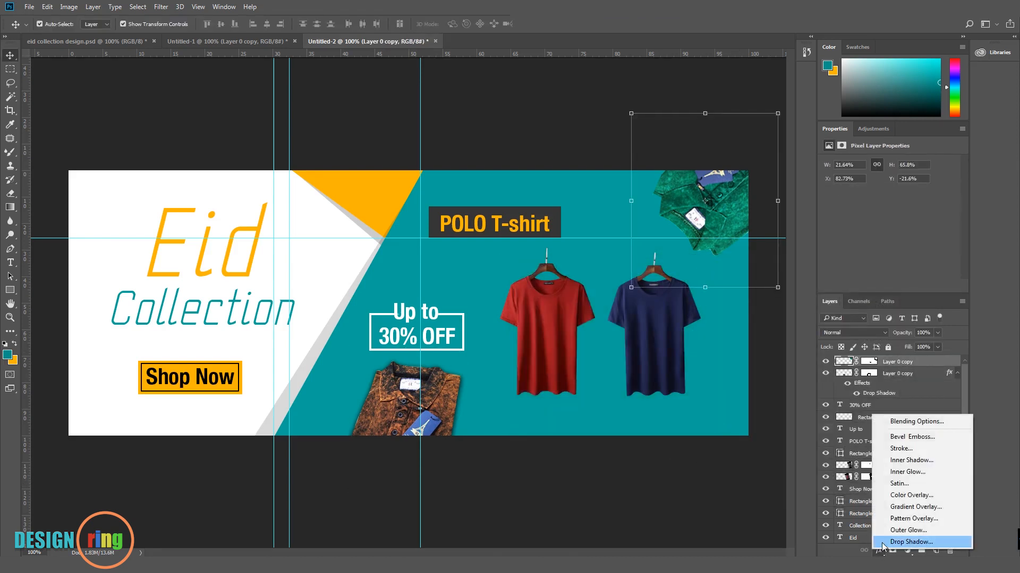
left_click(897, 541)
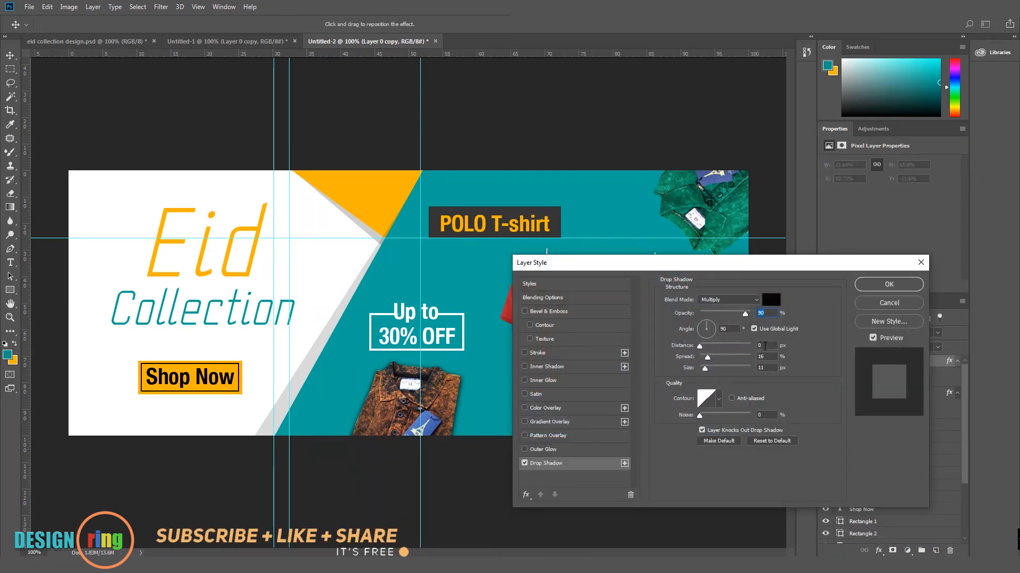
left_click(765, 345)
key("Up")
key("Up")
key("Up")
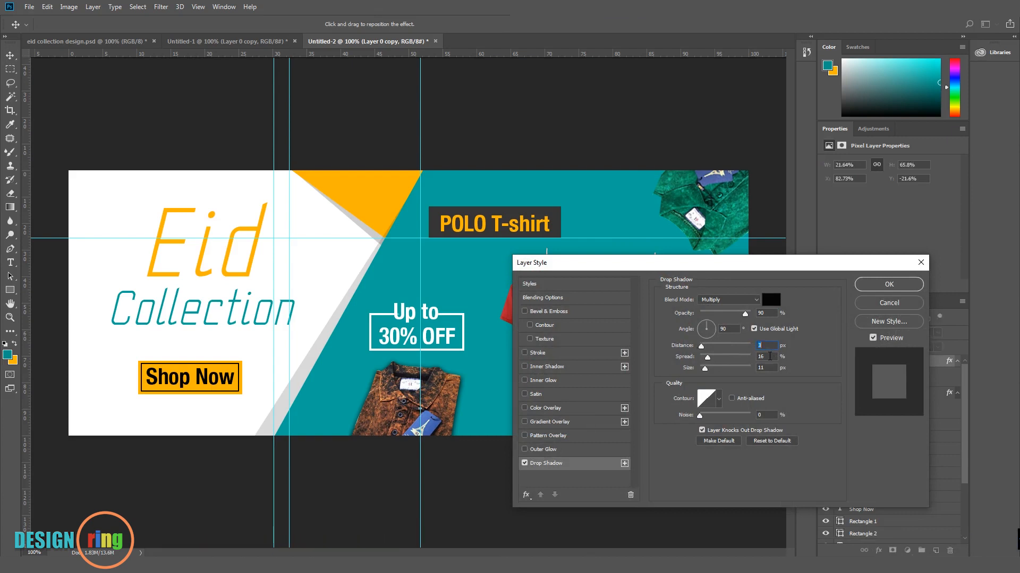
left_click_drag(756, 269, 528, 258)
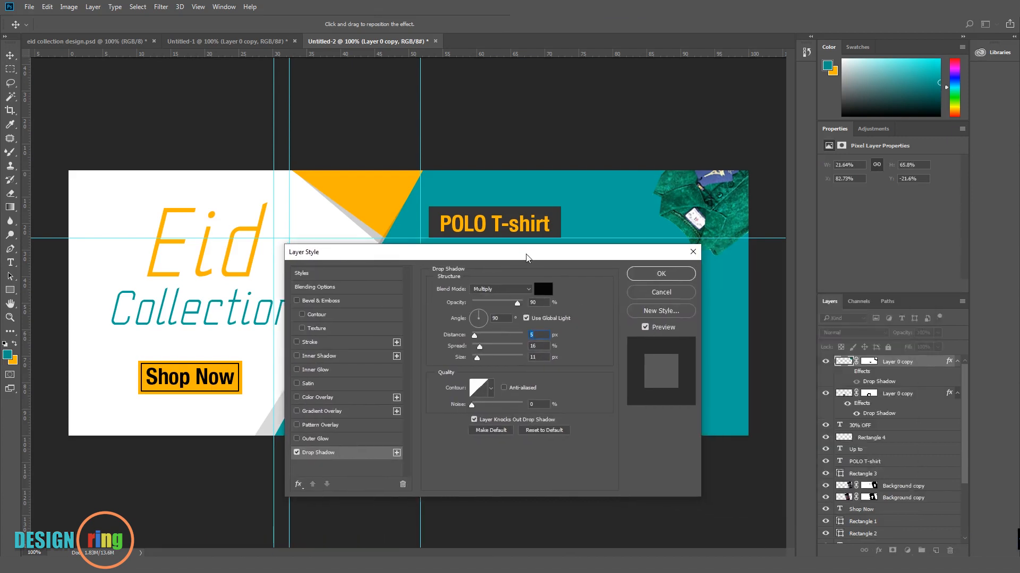
left_click(640, 277)
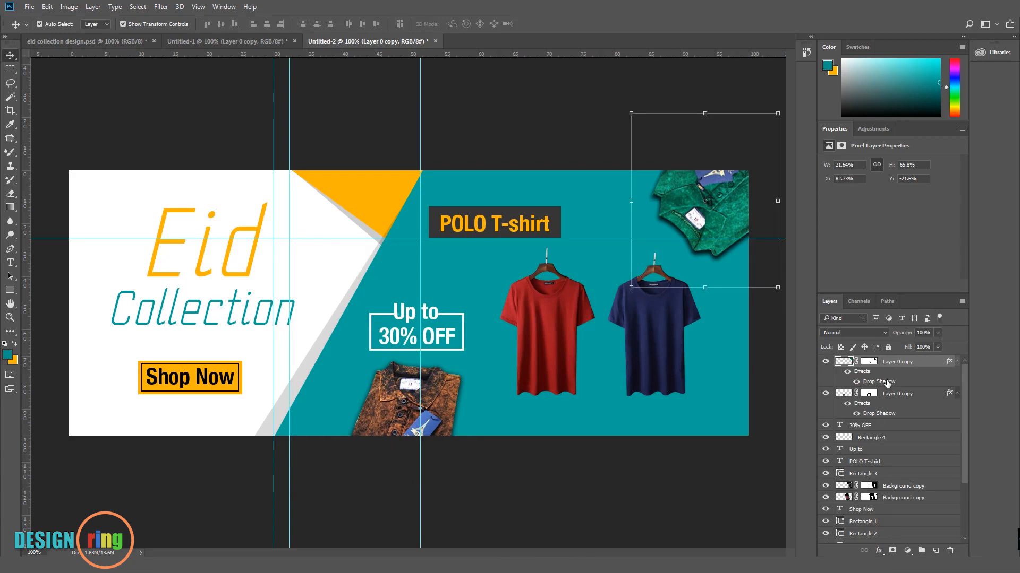
double_click(837, 383)
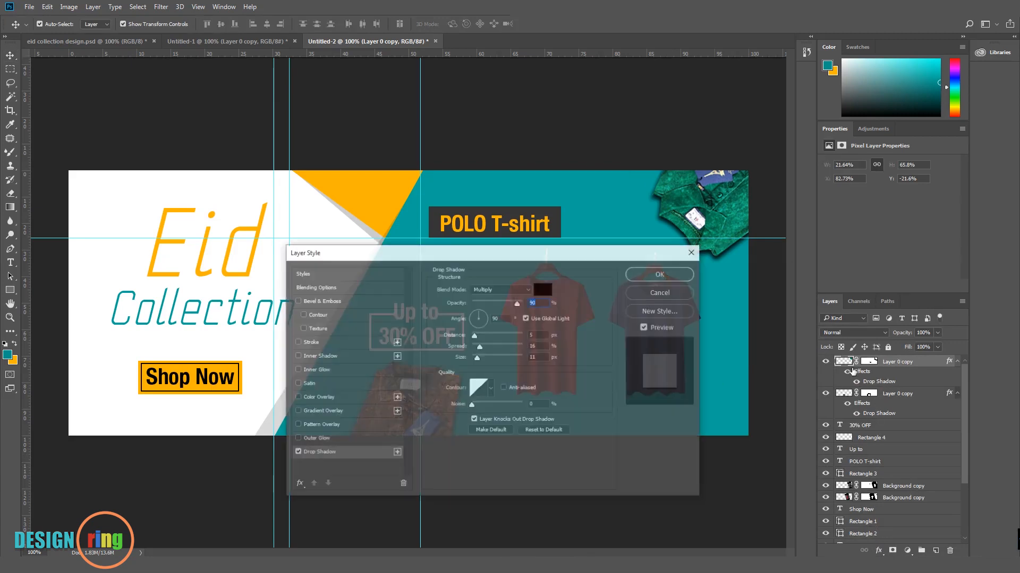
left_click_drag(566, 251, 491, 246)
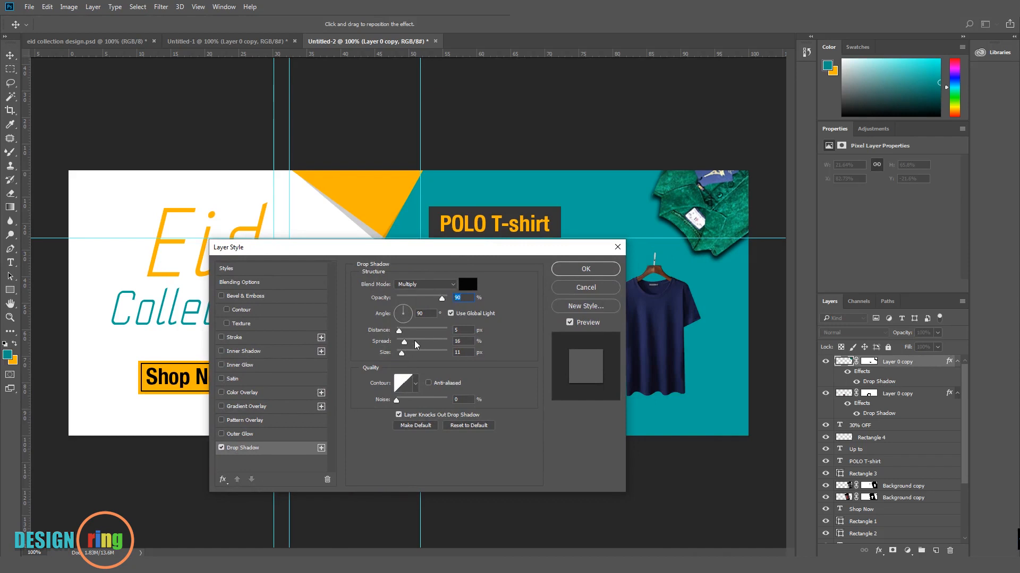
left_click_drag(404, 342, 400, 344)
key("Escape")
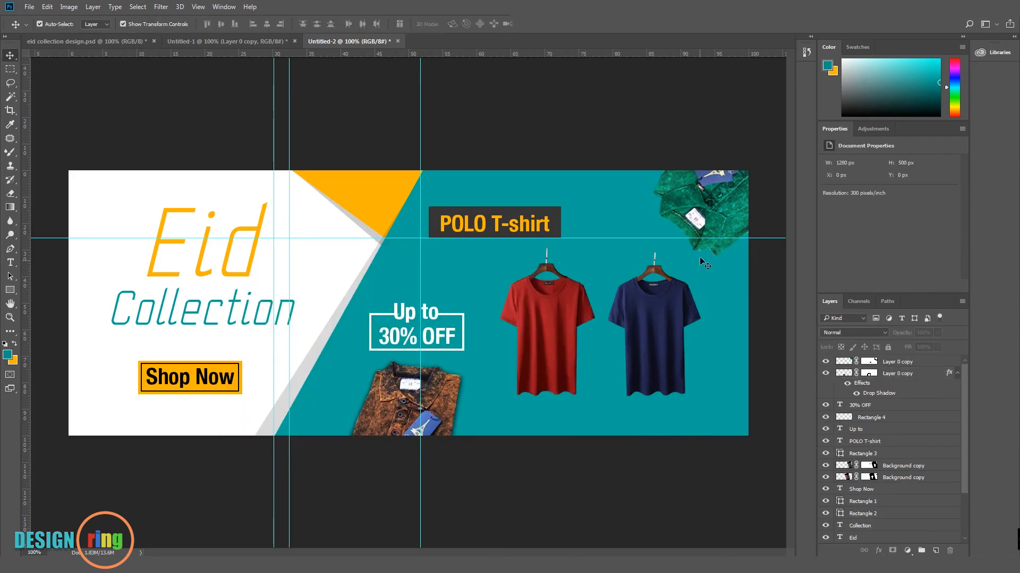
Add a drop shadow to the green polo shirt with 2 px distance, 10% spread, 10 px size and opacity slightly below 90%.
left_click(707, 233)
left_click(879, 551)
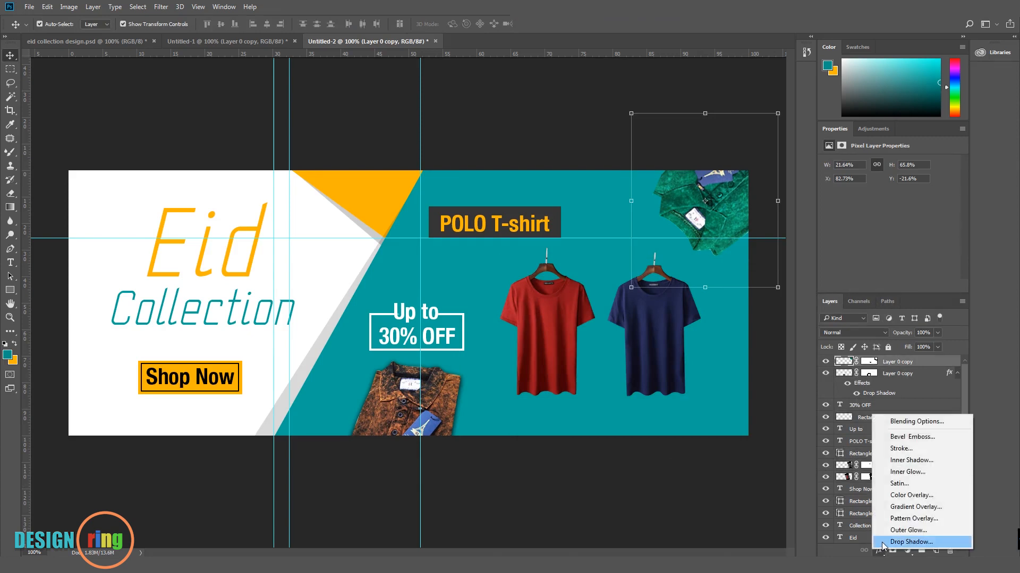
left_click(896, 542)
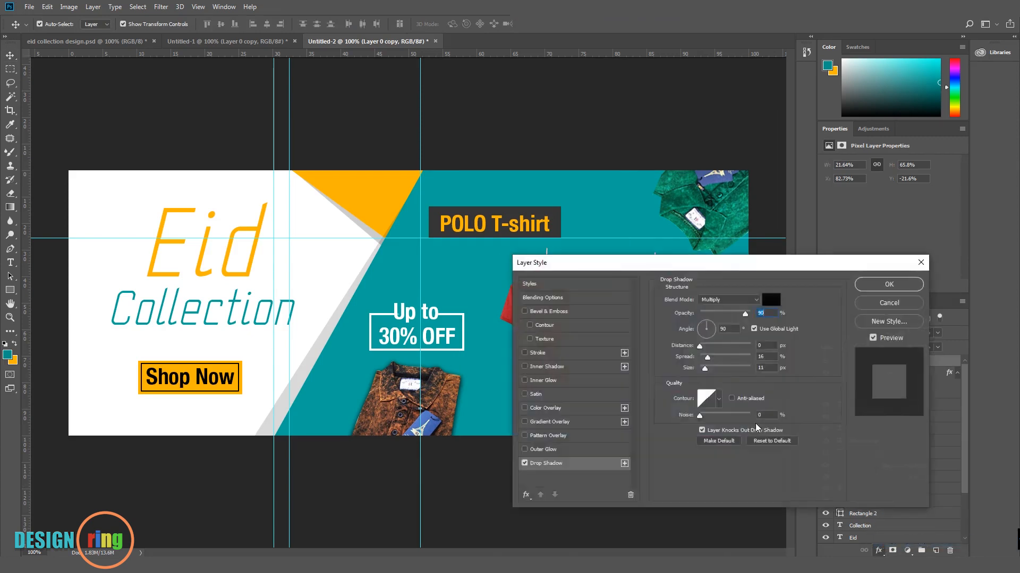
left_click_drag(404, 342, 450, 330)
type("10")
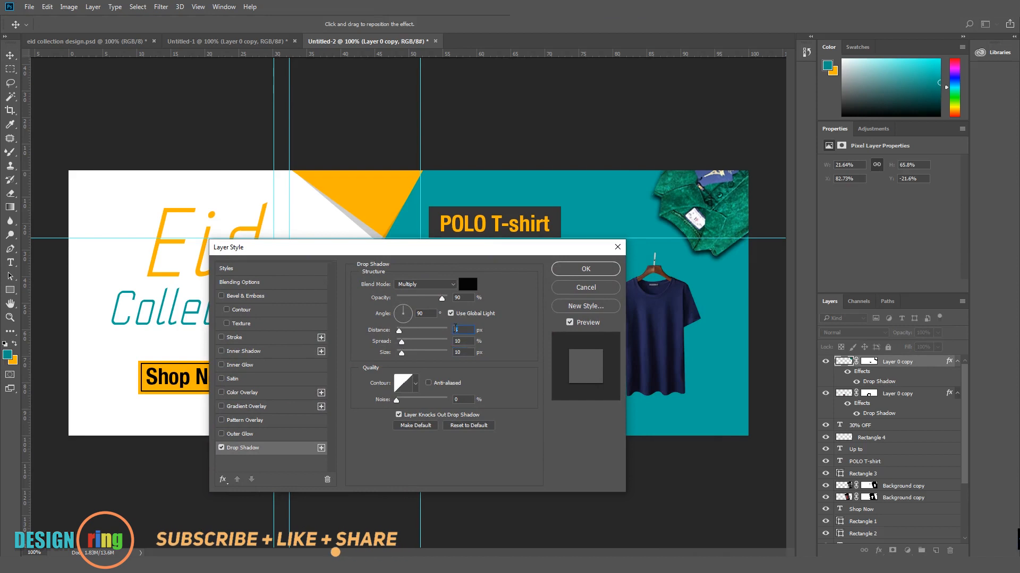
type("3")
key("Down")
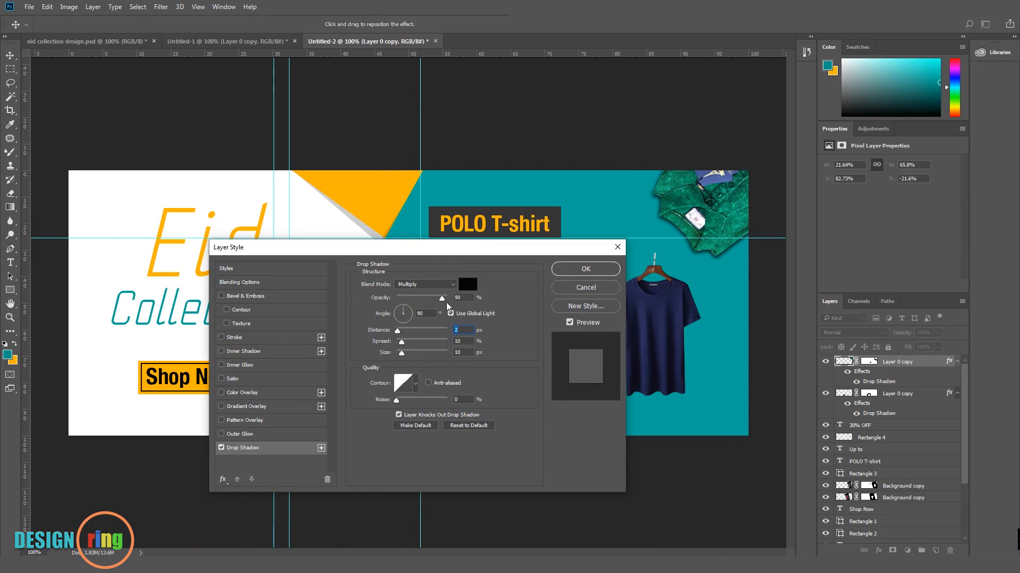
left_click_drag(443, 301, 438, 301)
left_click(585, 269)
Add a black Multiply drop shadow to the navy T-shirt with 90% opacity, 0 px distance, 0% spread and 6 px size.
left_click(902, 486)
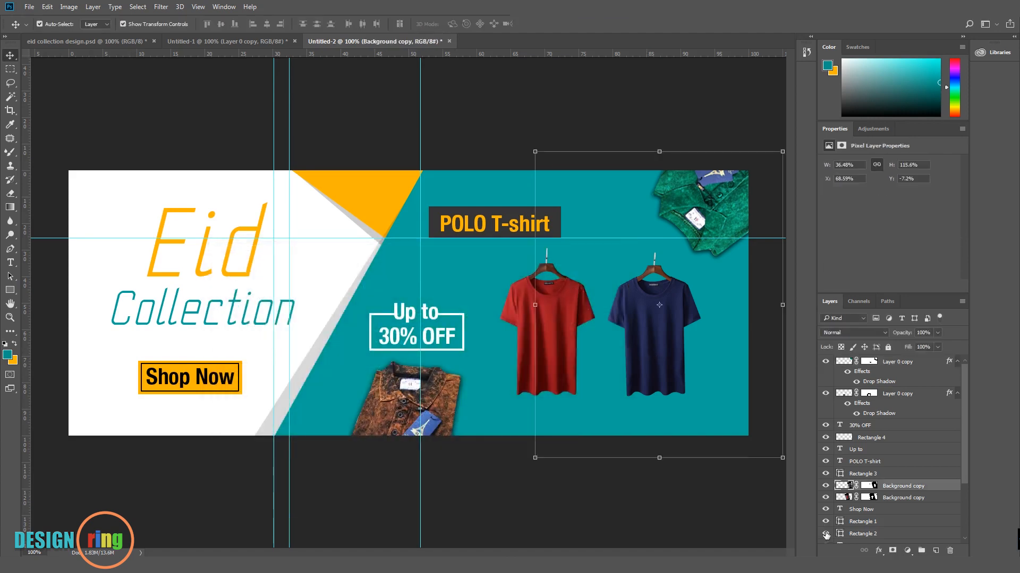
left_click(876, 550)
left_click(882, 544)
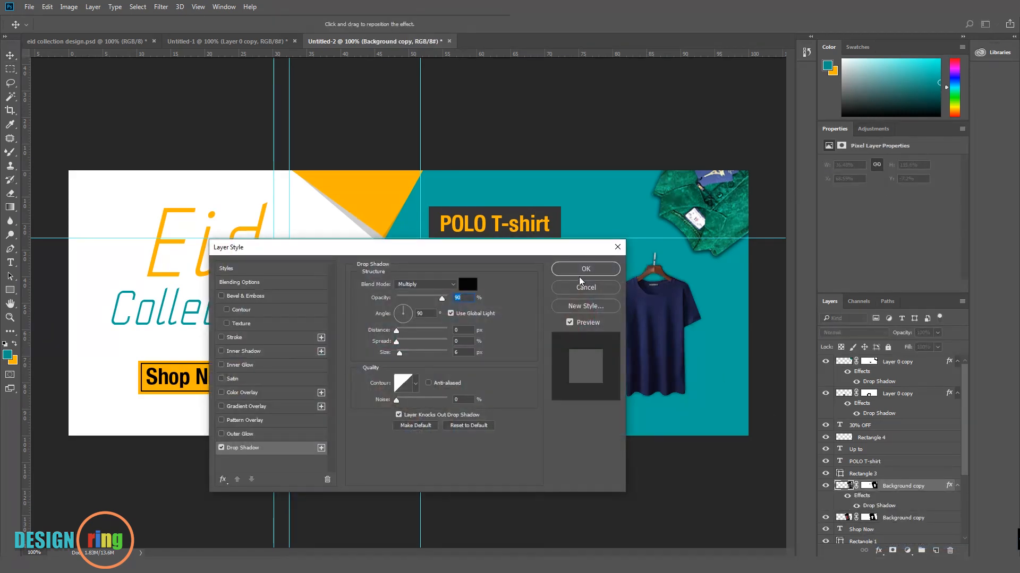
left_click(579, 275)
Add a black Multiply drop shadow to the red T-shirt with 84% opacity, 0 px distance, 0% spread and 6 px size.
left_click(558, 310)
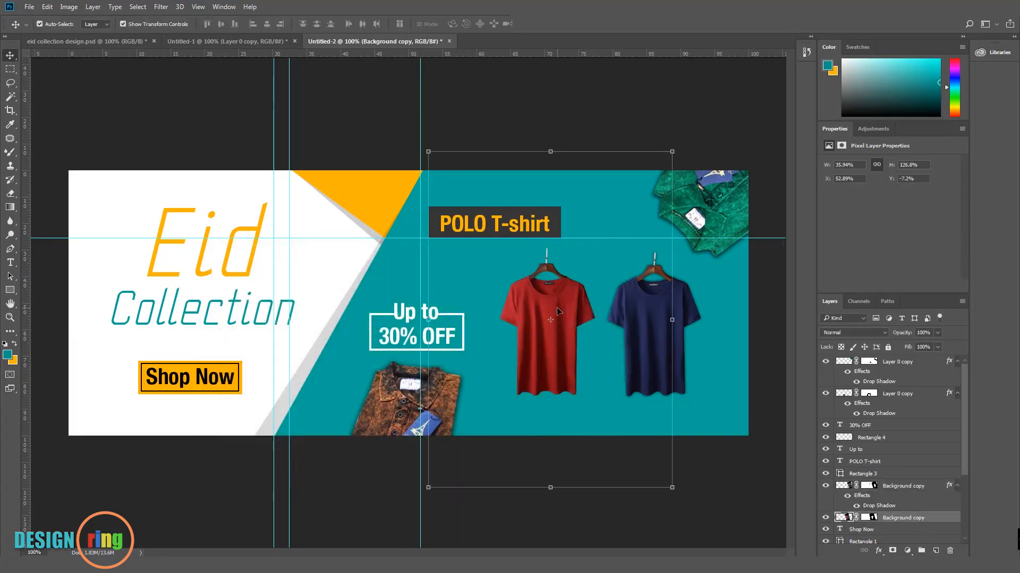
left_click(880, 550)
left_click(882, 543)
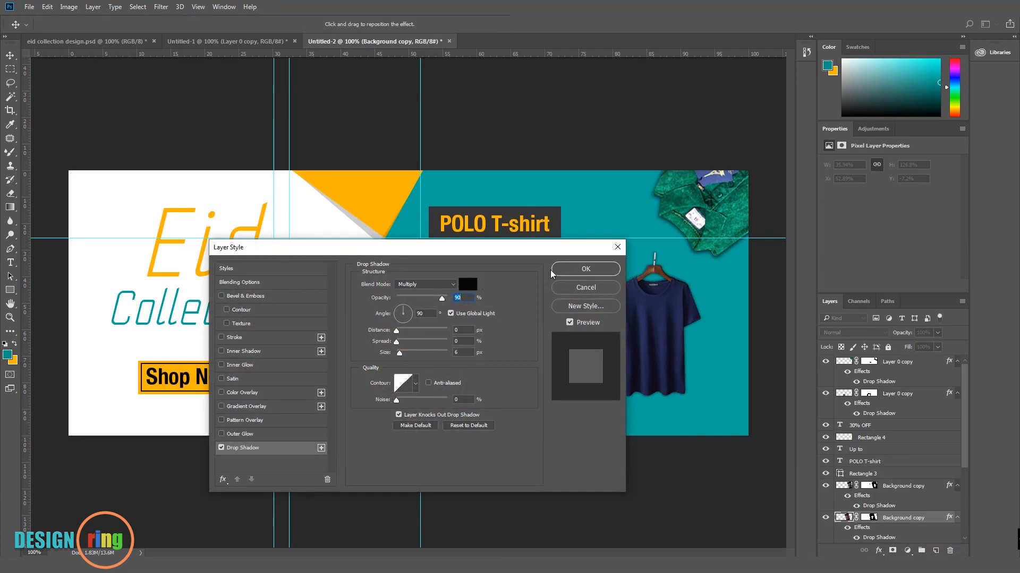
scroll(466, 306, "down", 8)
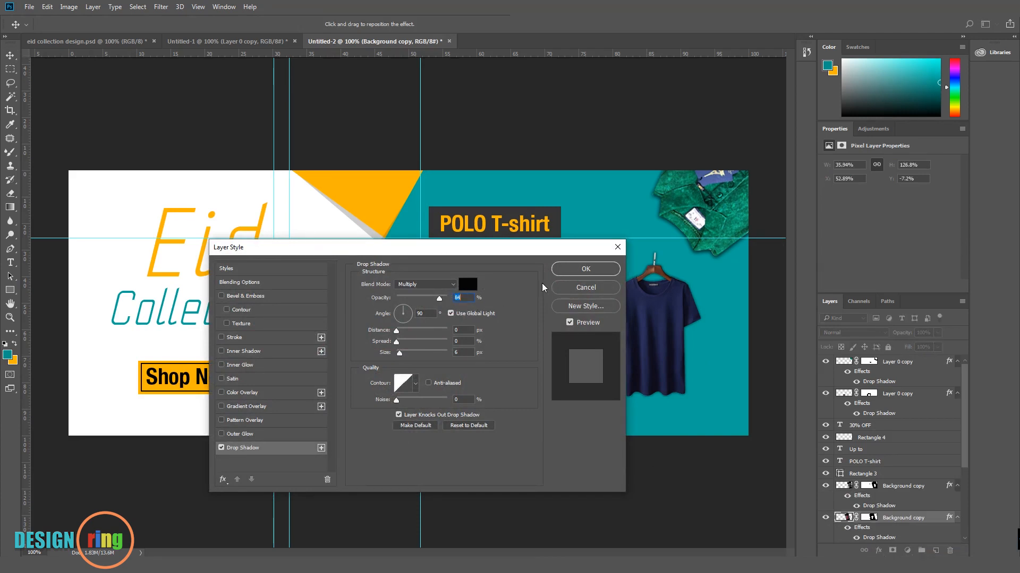
left_click(570, 275)
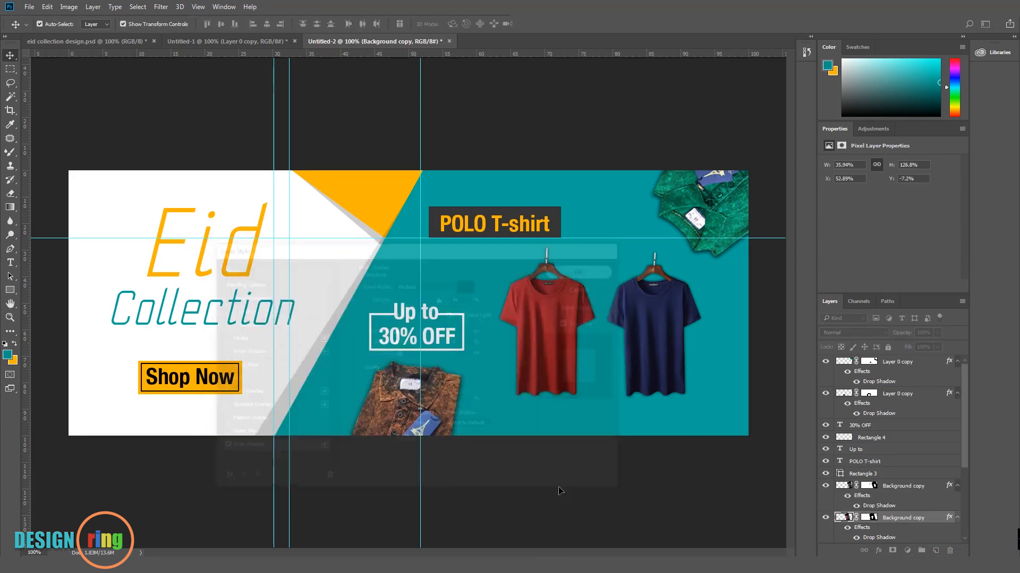
left_click(723, 499)
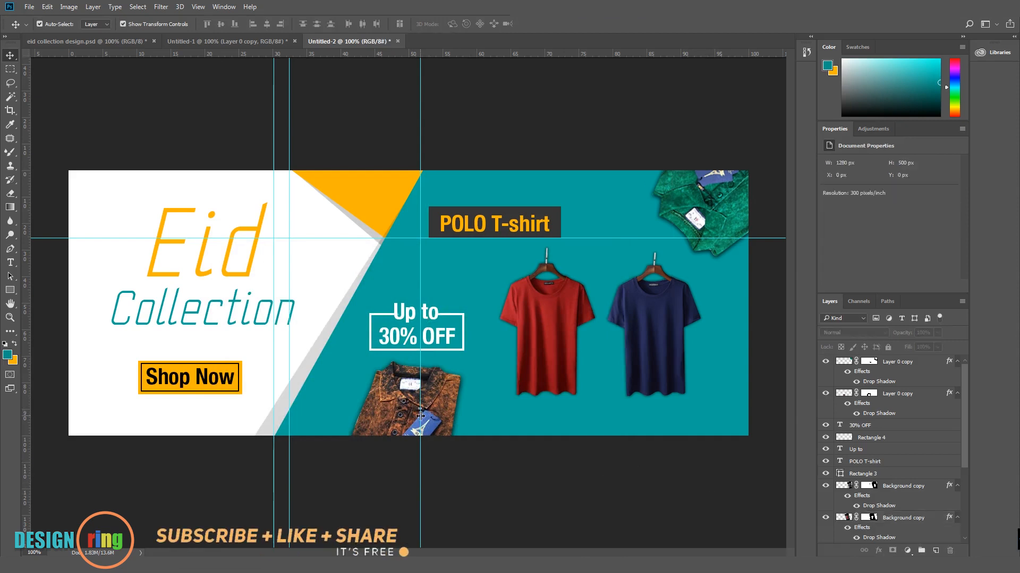
right_click(422, 129)
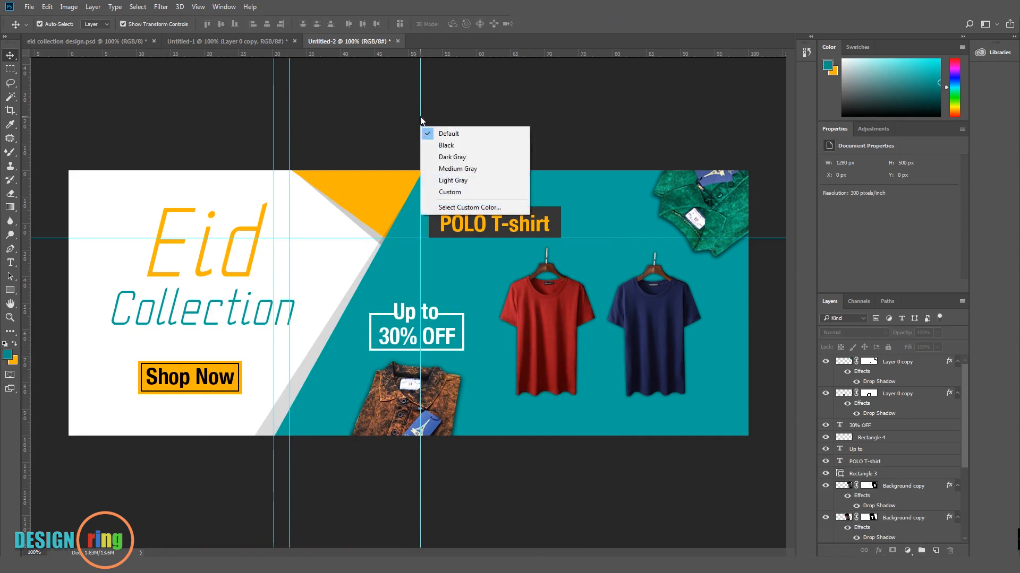
left_click(364, 98)
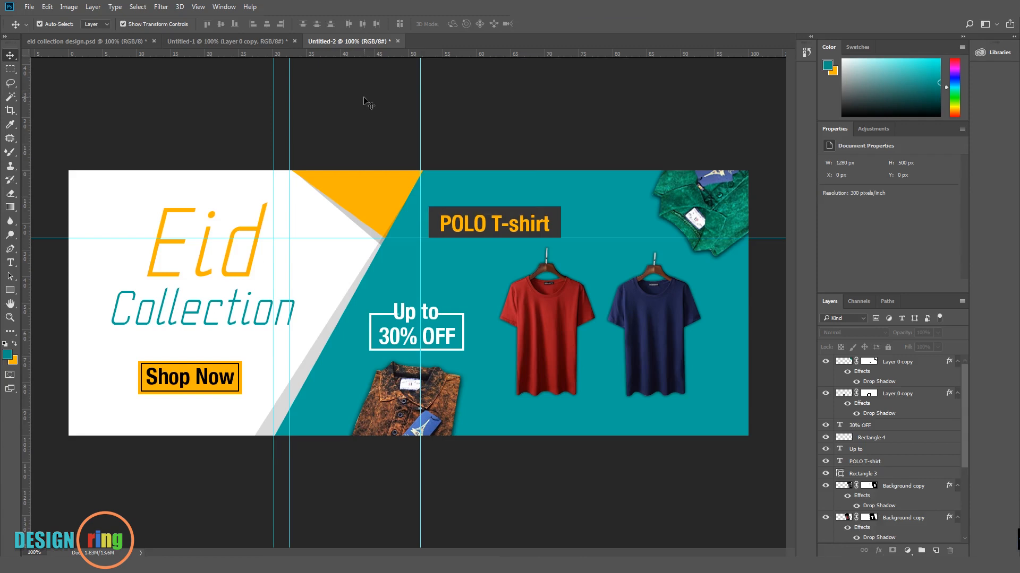
key("ctrl")
key("ctrl+r")
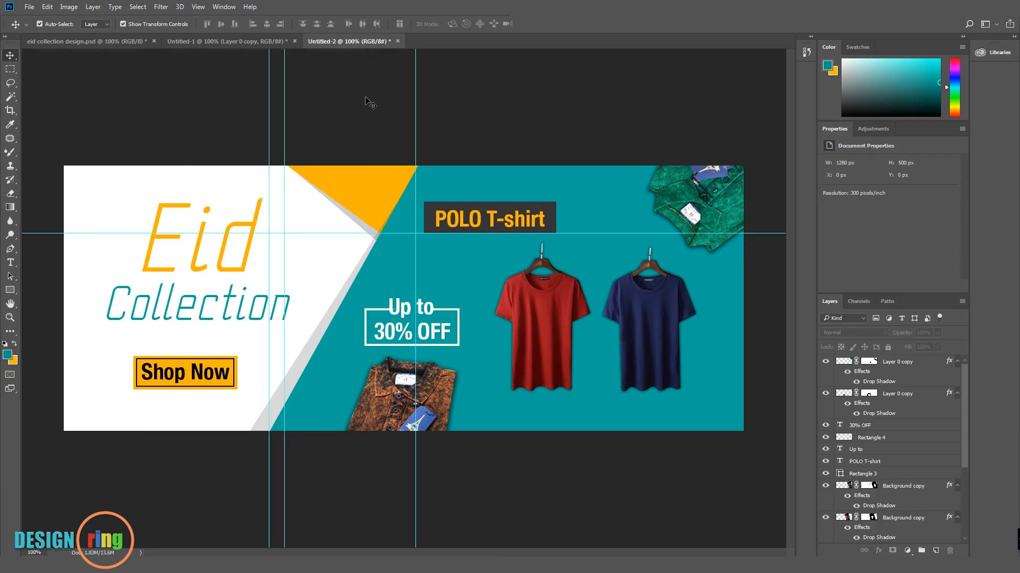
key("ctrl+r")
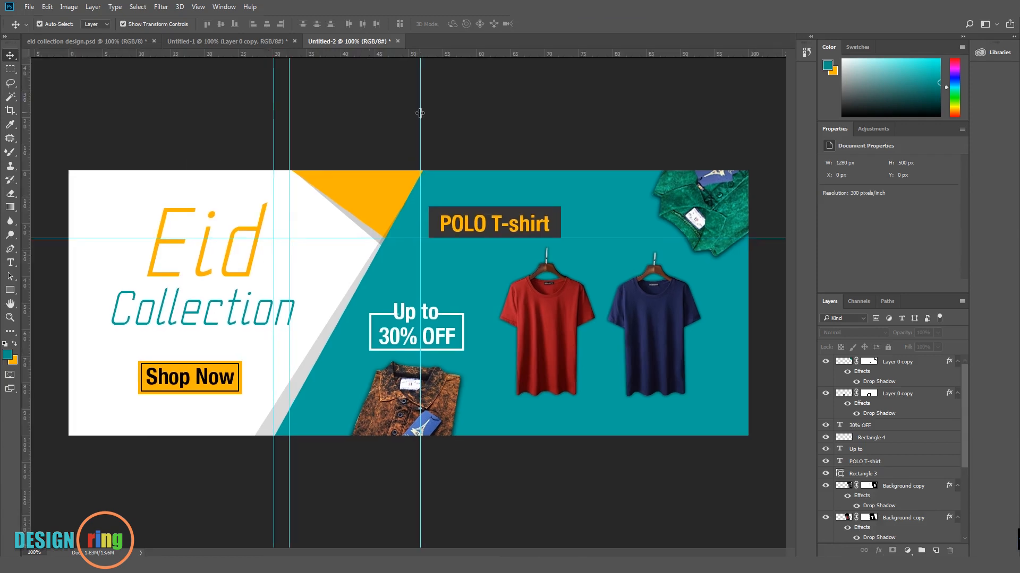
Remove the three vertical guides and the horizontal guide from the banner.
left_click_drag(420, 113, 6, 120)
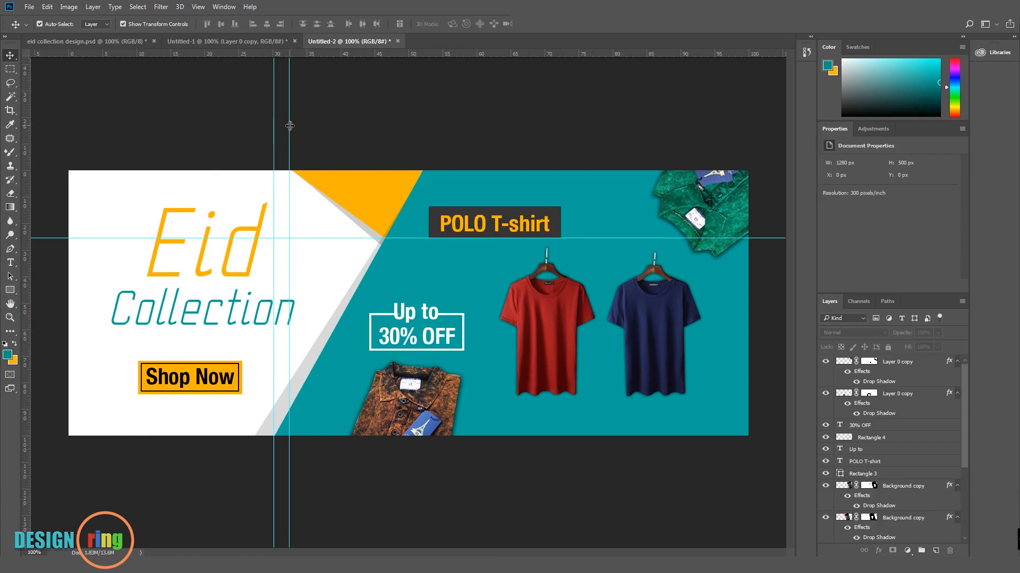
left_click_drag(274, 126, 21, 122)
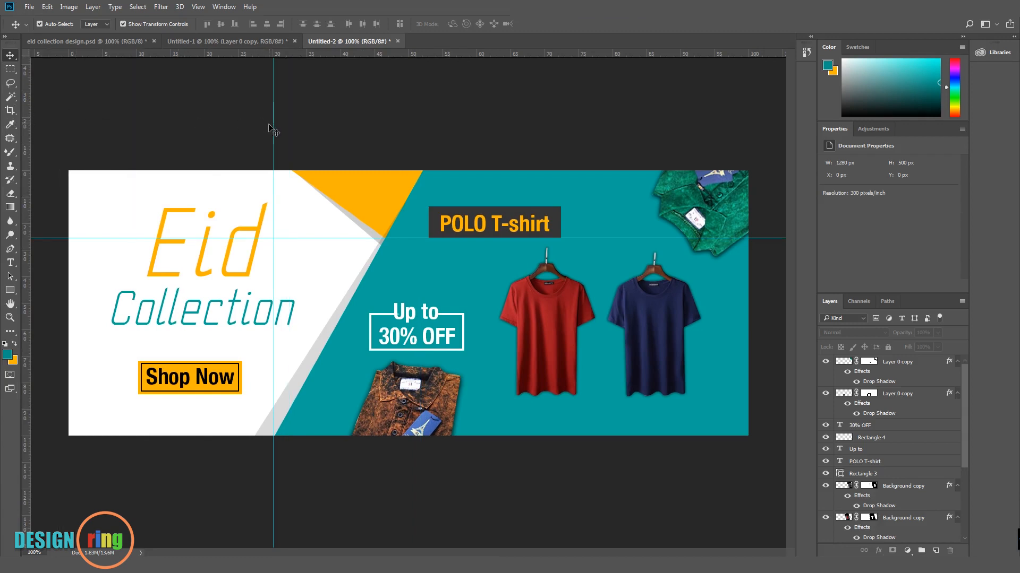
left_click_drag(271, 125, 21, 106)
left_click_drag(313, 237, 307, 52)
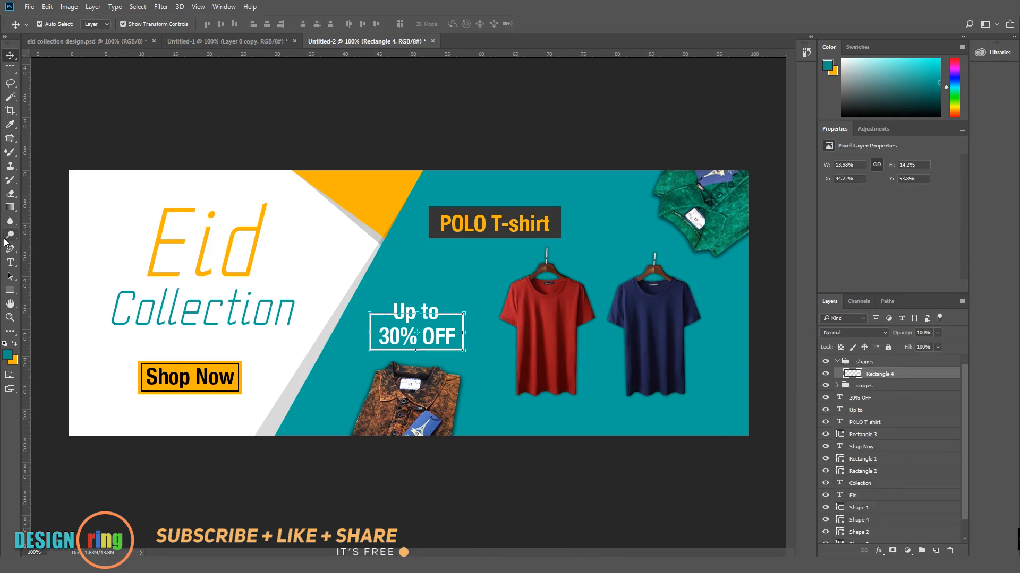
left_click(10, 262)
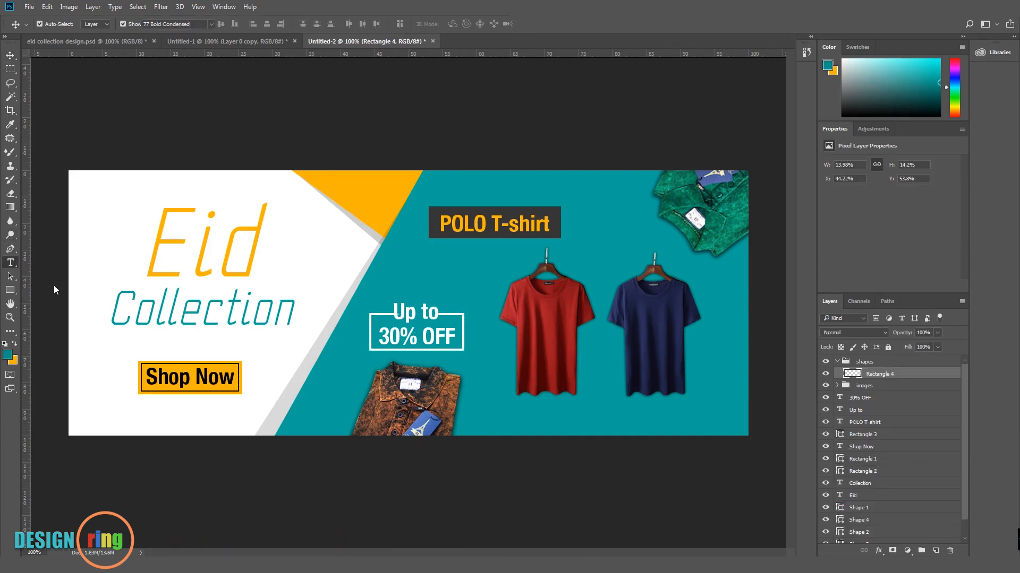
left_click(543, 419)
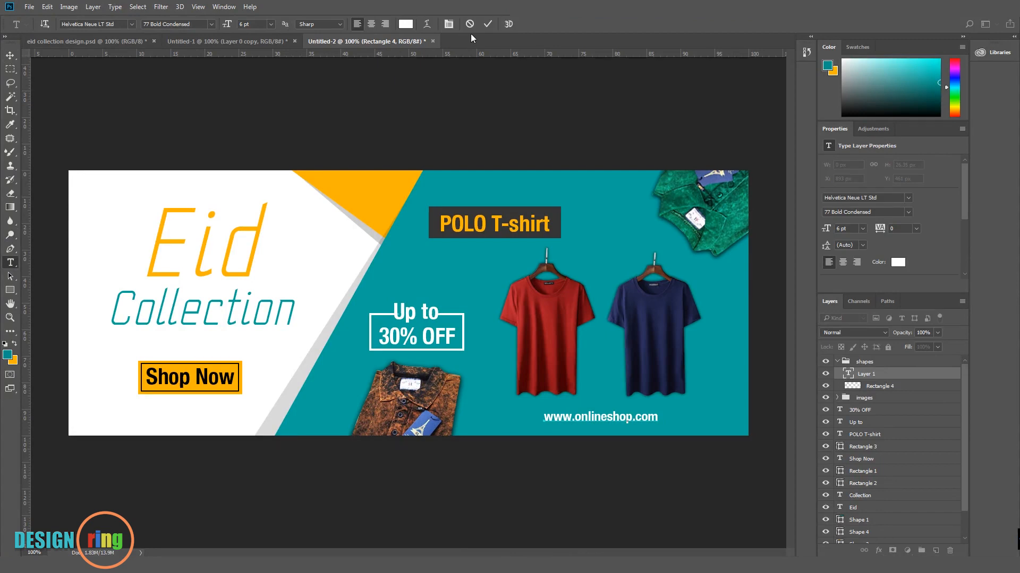
left_click(487, 24)
left_click(11, 55)
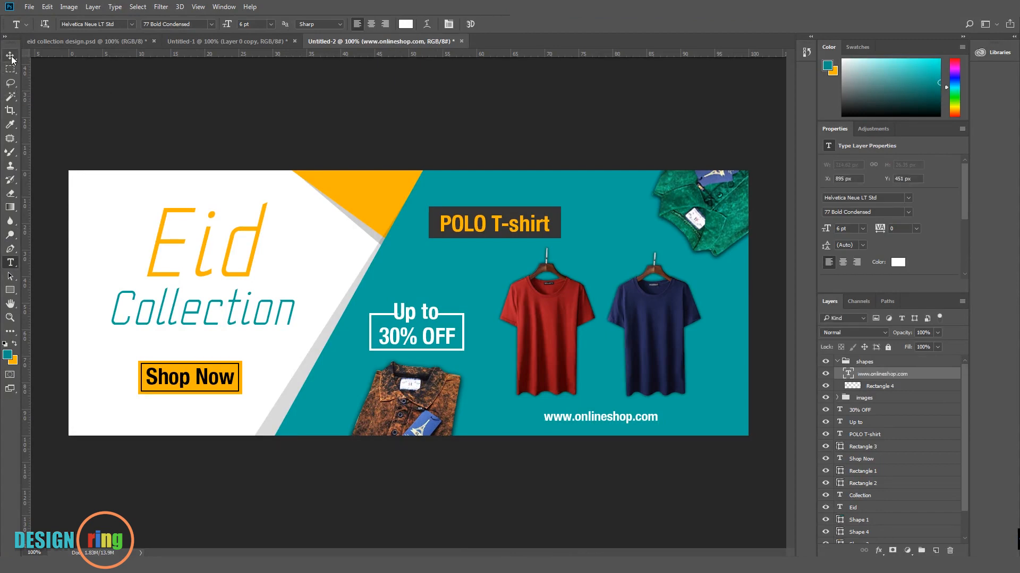
left_click(862, 229)
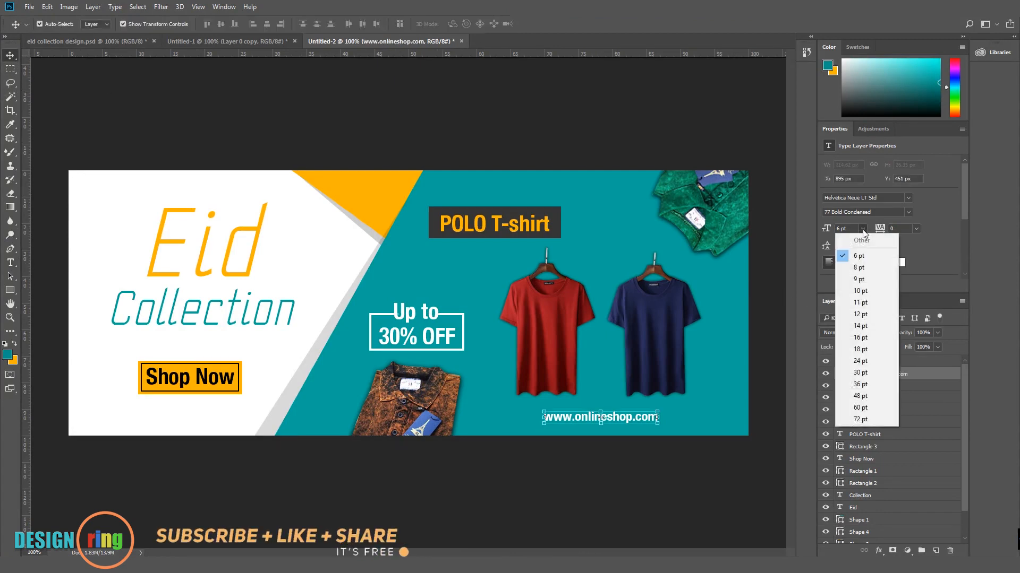
left_click(860, 267)
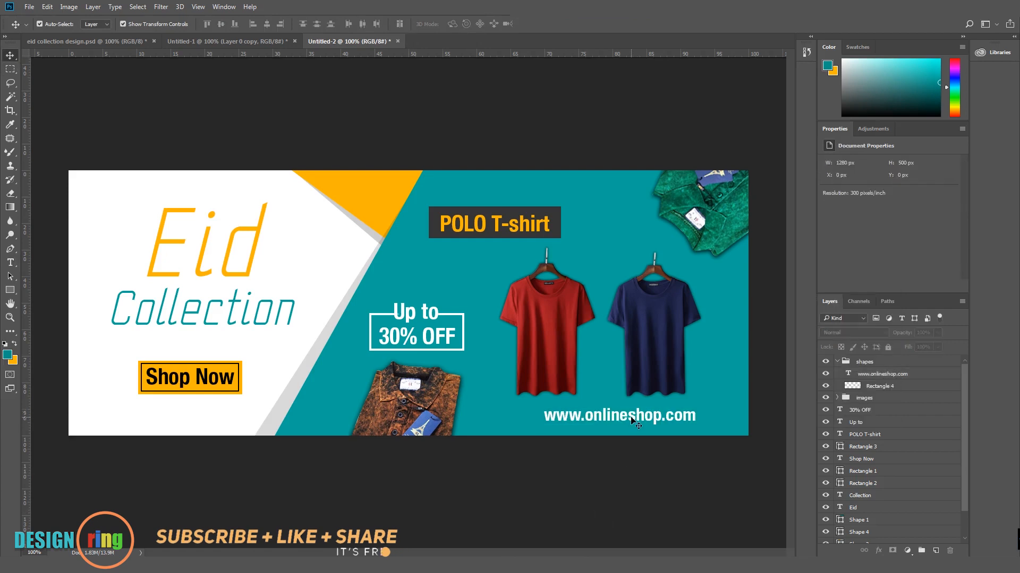